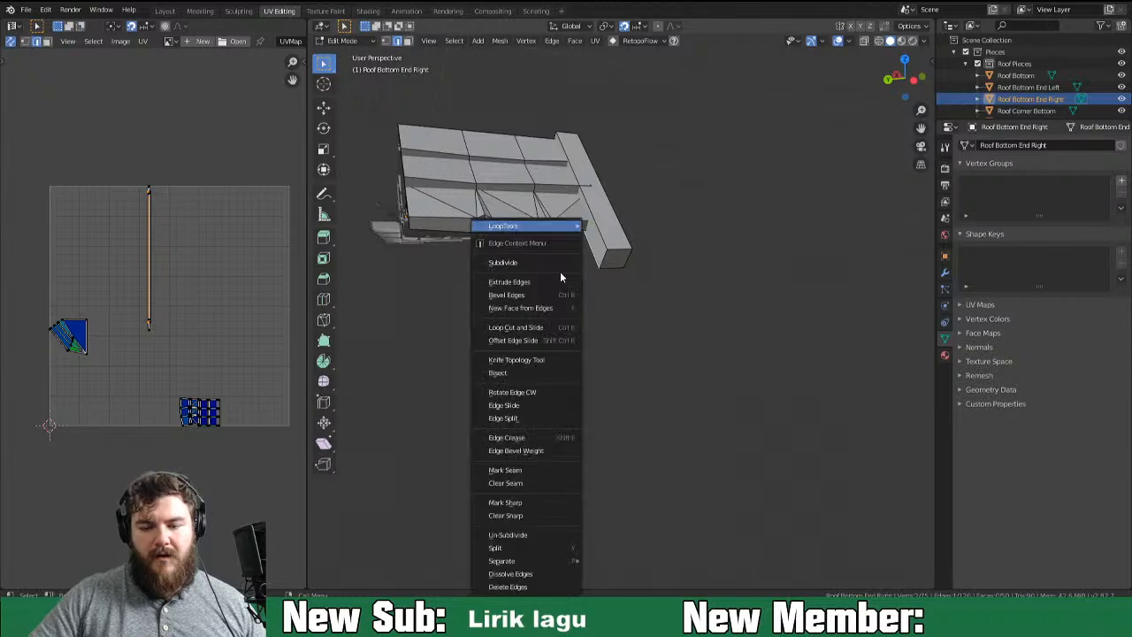
Mark the selected edge at the lower end of the right end piece's beam as a seam.
click(534, 469)
Dock the Shortcut VUr input display on the Right side of the viewport.
key(n)
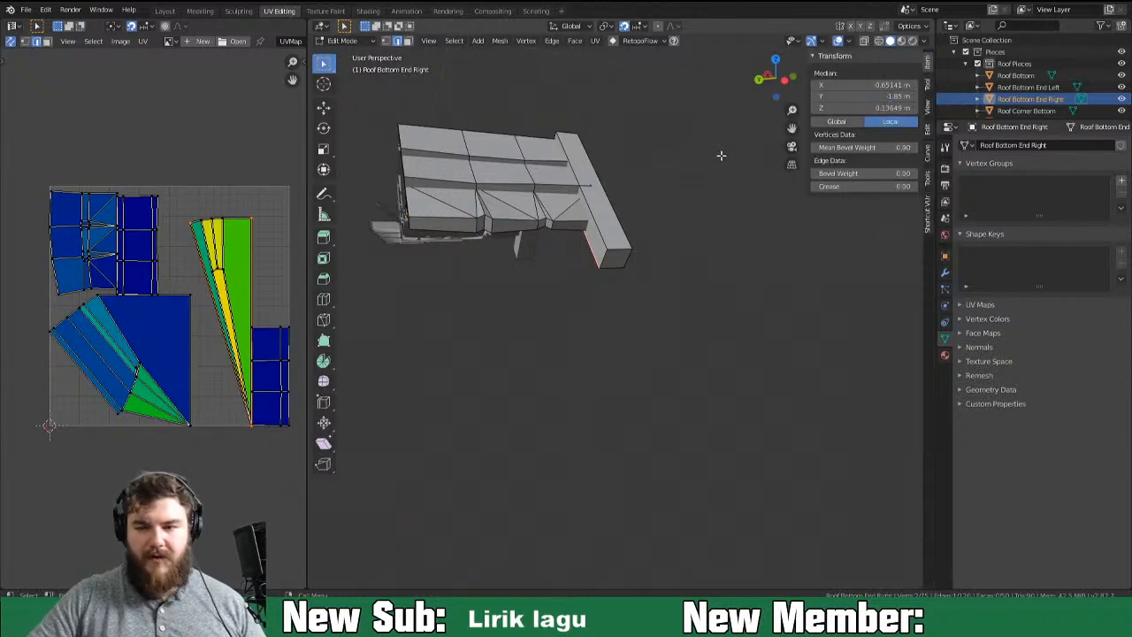
click(927, 221)
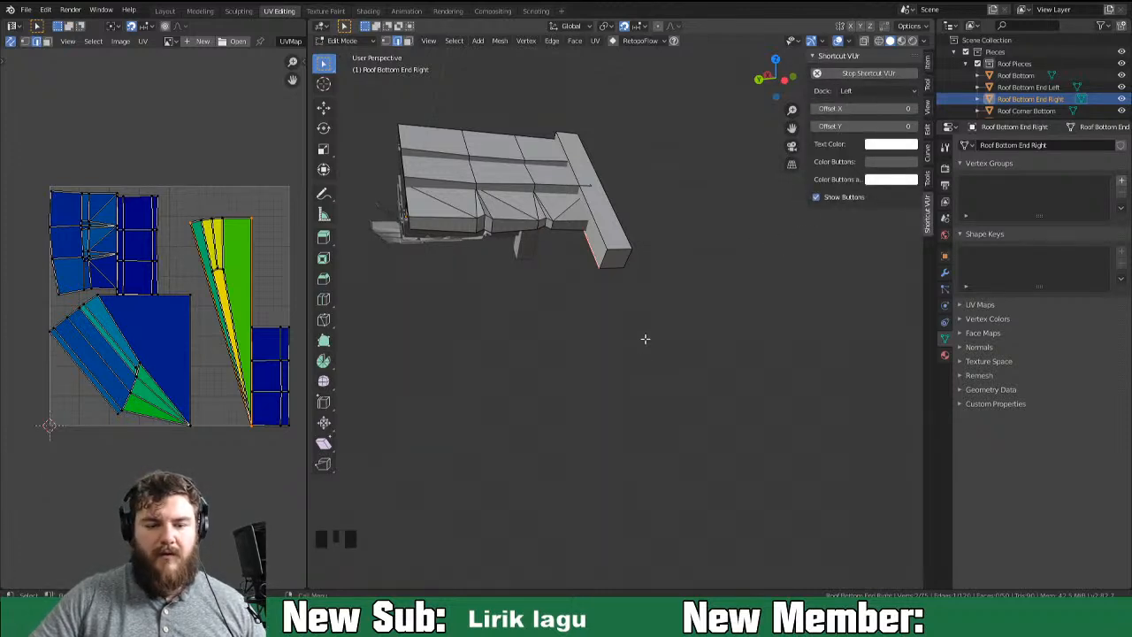
click(863, 92)
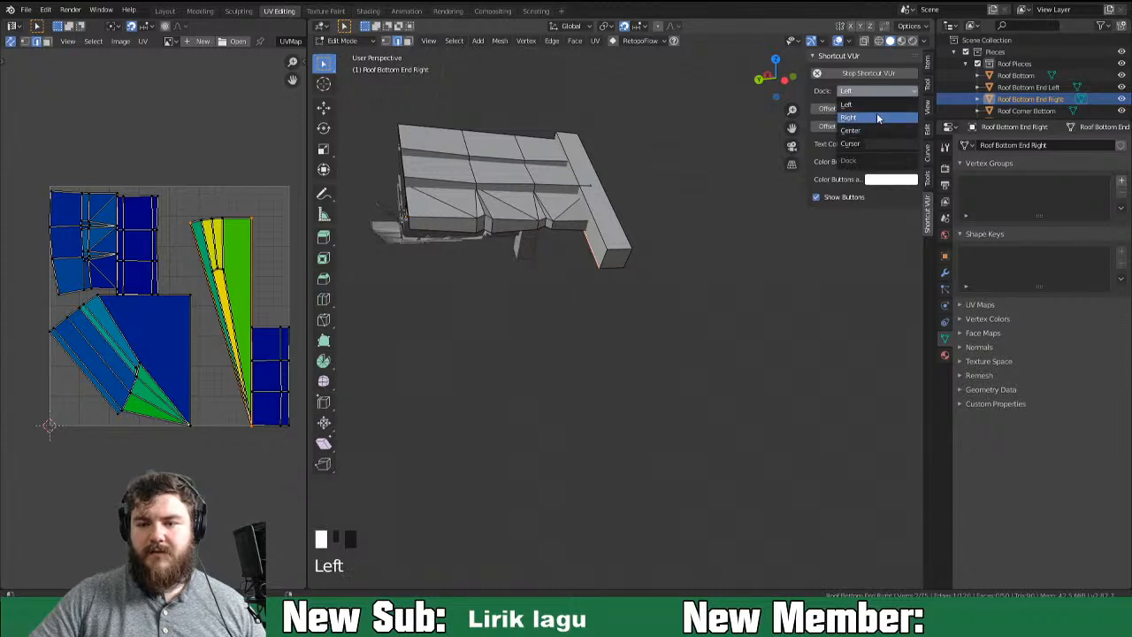
click(872, 117)
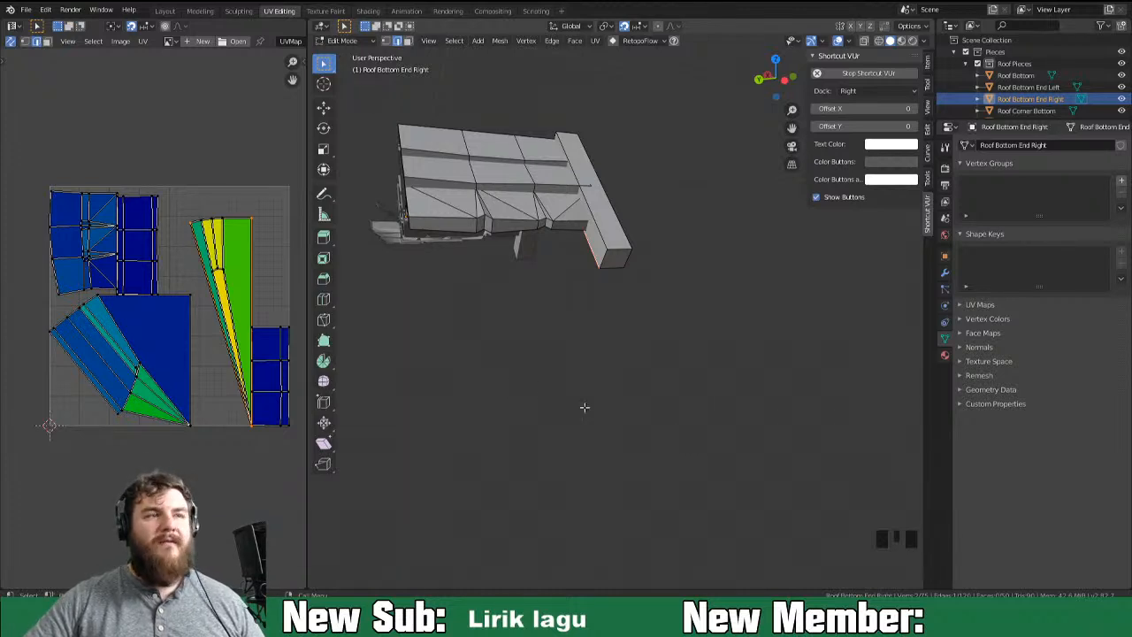
Select the remaining edges around the beam's lower end cap and mark them as seams.
middle_drag(650, 333, 648, 279)
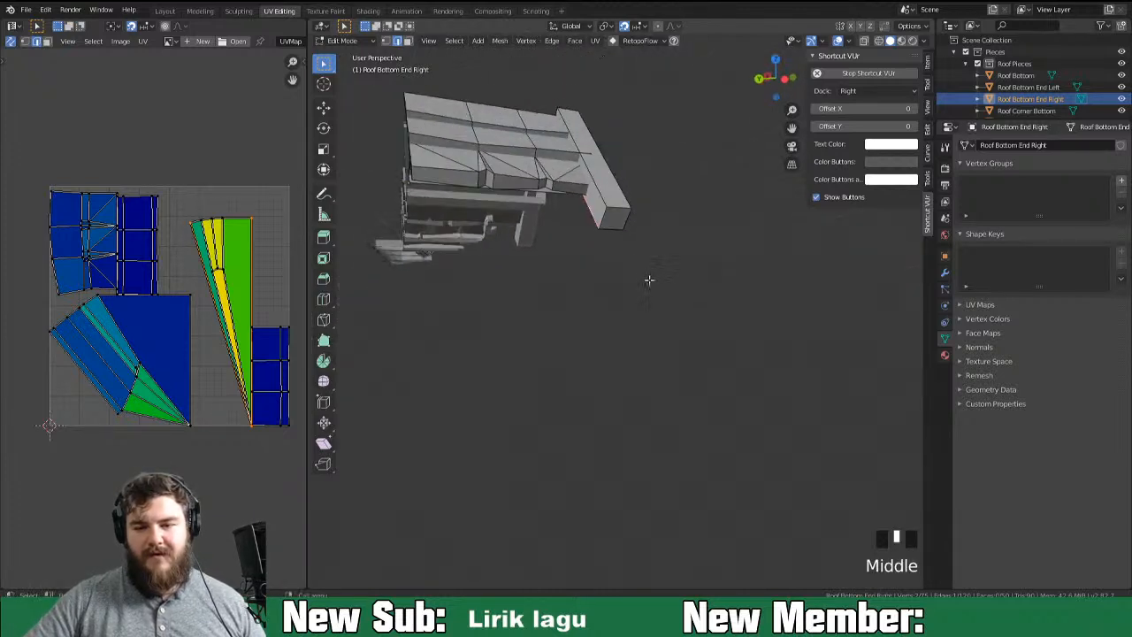
shift+click(611, 211)
shift+click(616, 207)
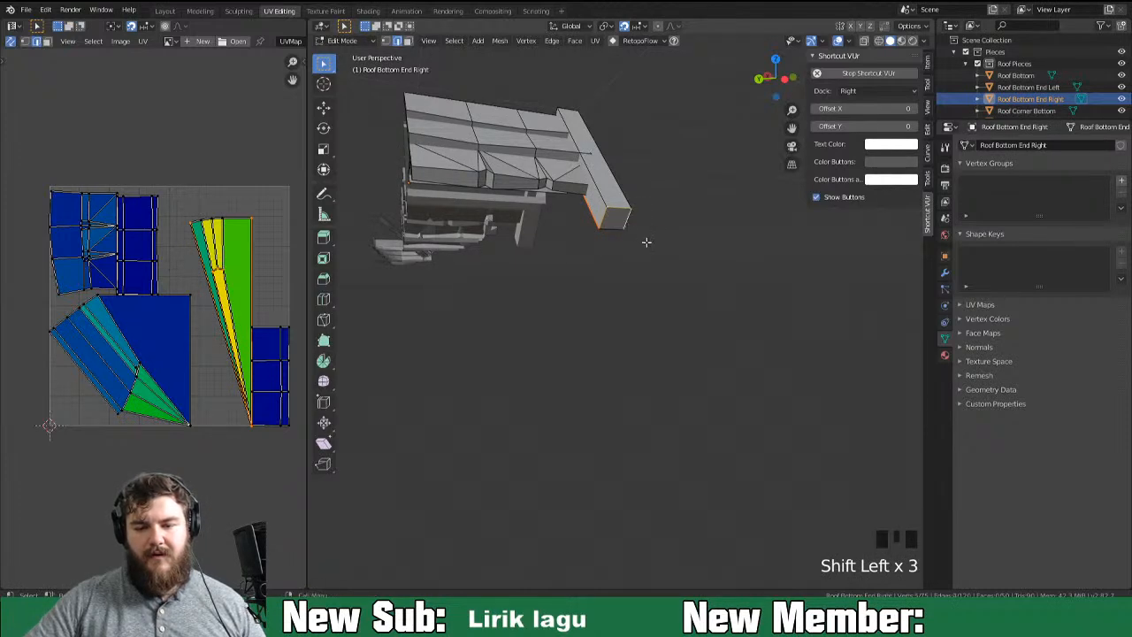
right_click(658, 223)
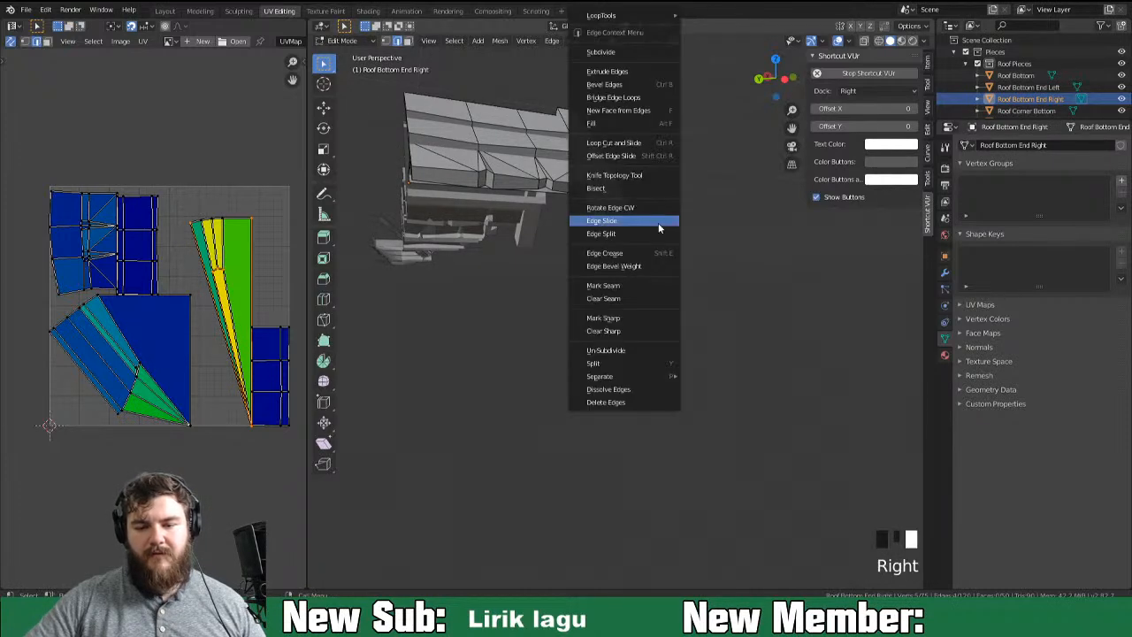
click(637, 286)
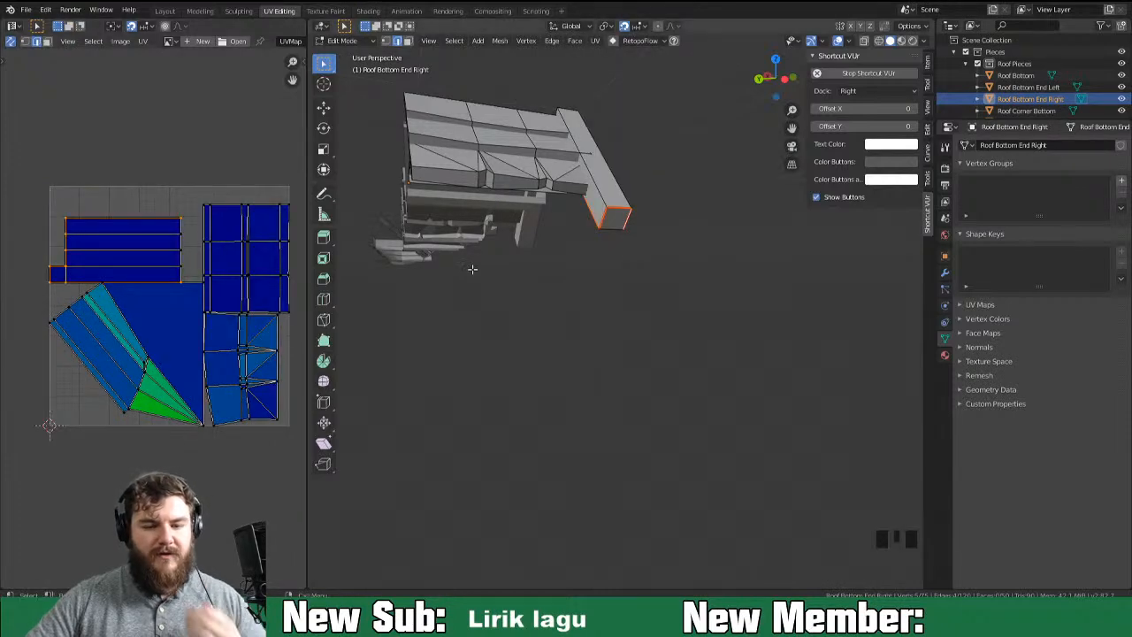
Examine the stretched UV island and the matching underside faces of the right end roof piece.
scroll(150, 390, up, 4)
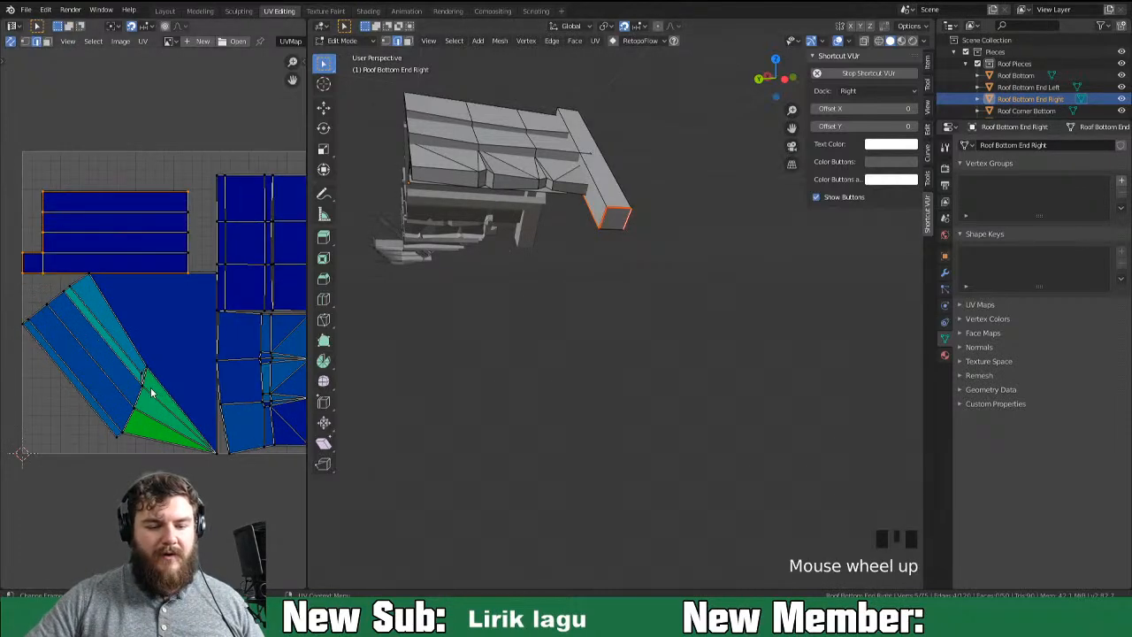
middle_drag(633, 390, 678, 376)
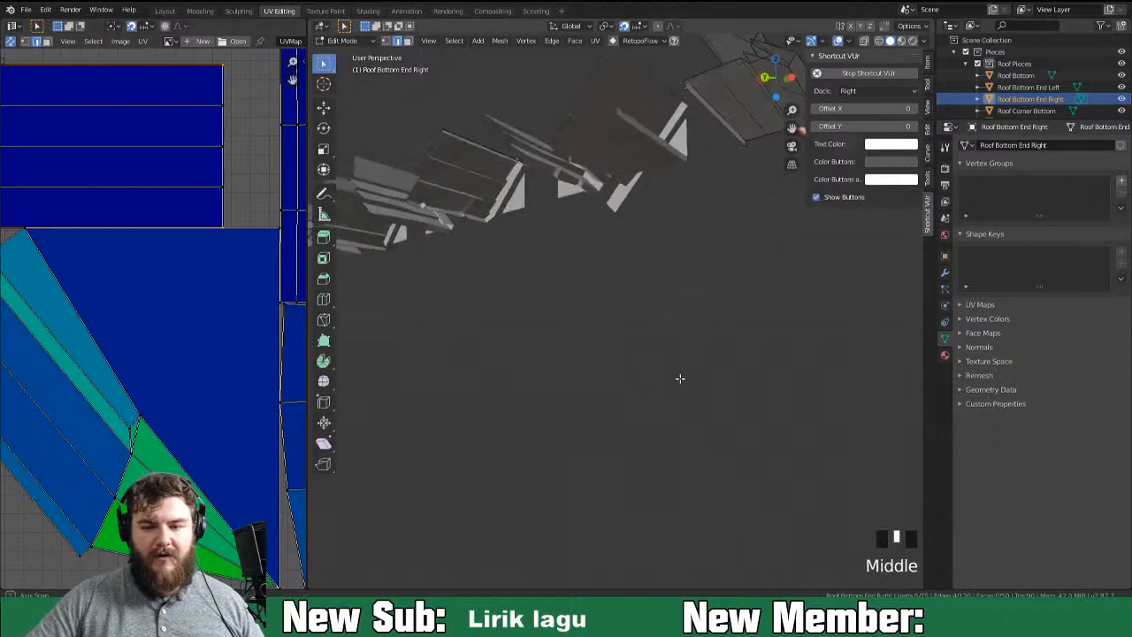
shift+middle_drag(713, 316, 609, 326)
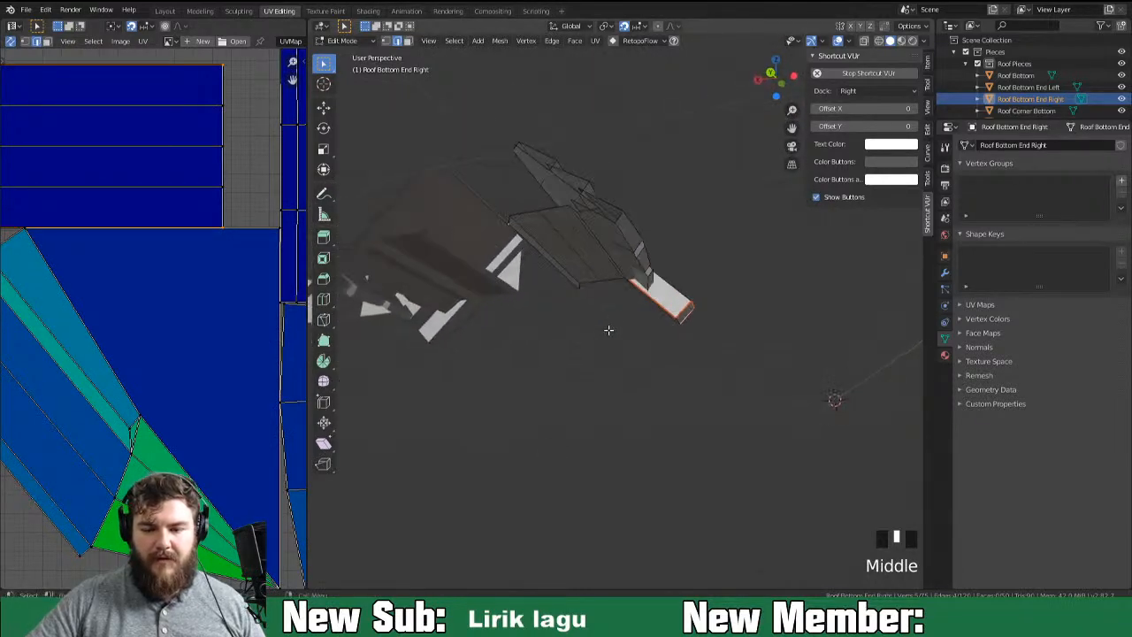
scroll(613, 316, up, 1)
middle_drag(602, 215, 611, 220)
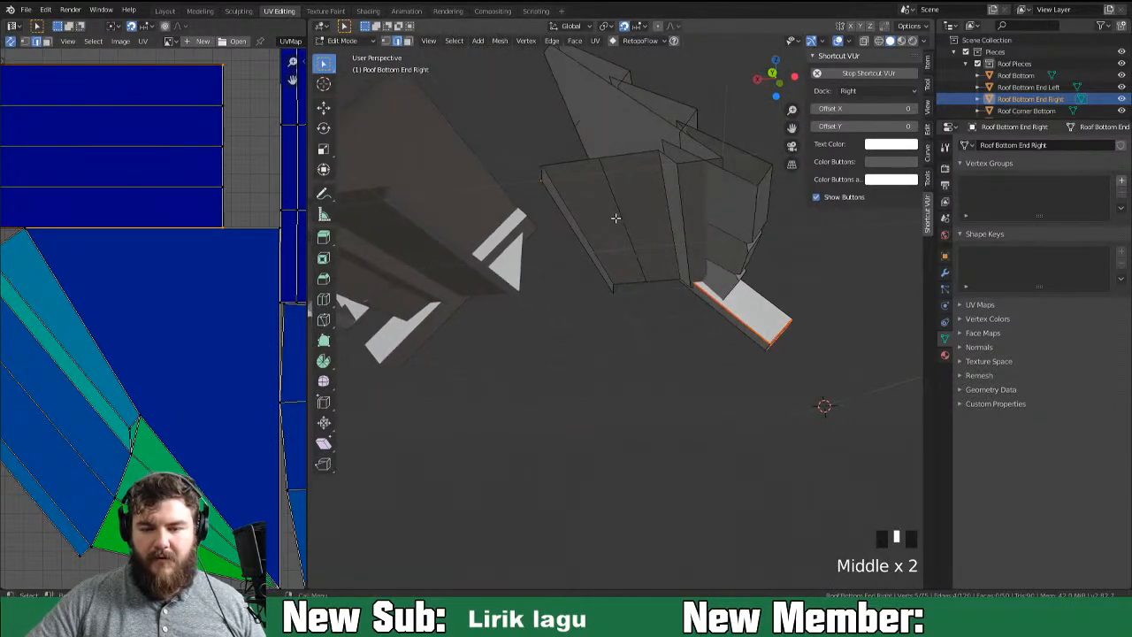
scroll(612, 220, down, 2)
key(3)
click(637, 288)
scroll(637, 288, down, 2)
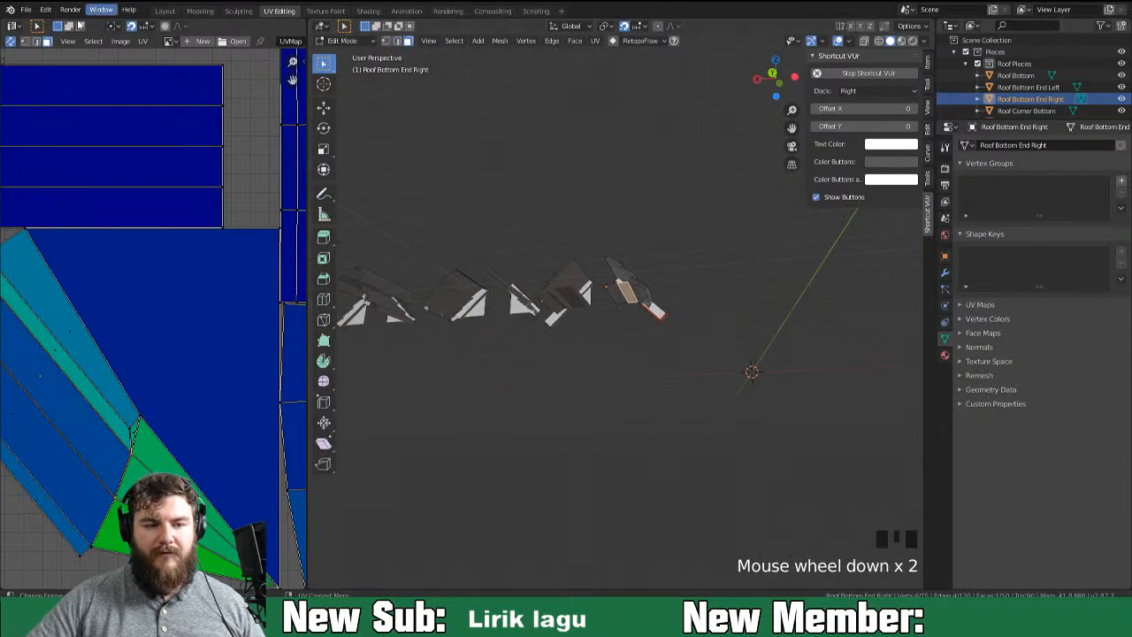
scroll(160, 172, down, 5)
scroll(49, 327, up, 2)
middle_drag(529, 266, 676, 328)
scroll(531, 456, up, 7)
scroll(548, 433, up, 2)
Select the whole linked beam of Roof Bottom End Right and hide it to expose the faces behind.
key(Tab)
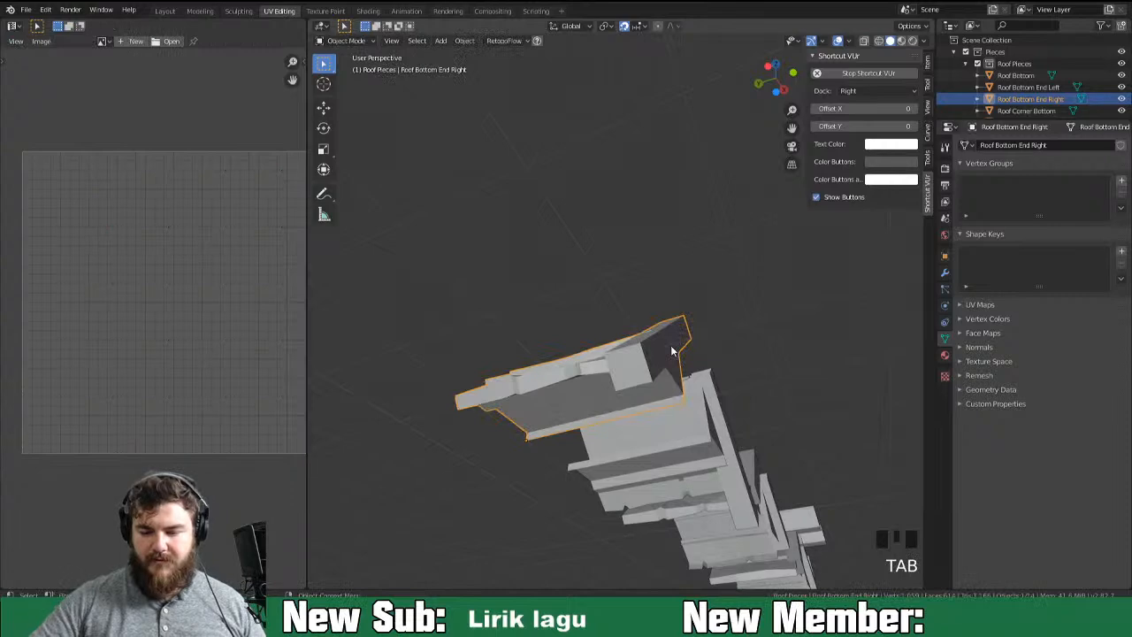
key(KP_Decimal)
middle_drag(671, 351, 584, 350)
scroll(670, 434, down, 3)
key(Tab)
key(ctrl+l)
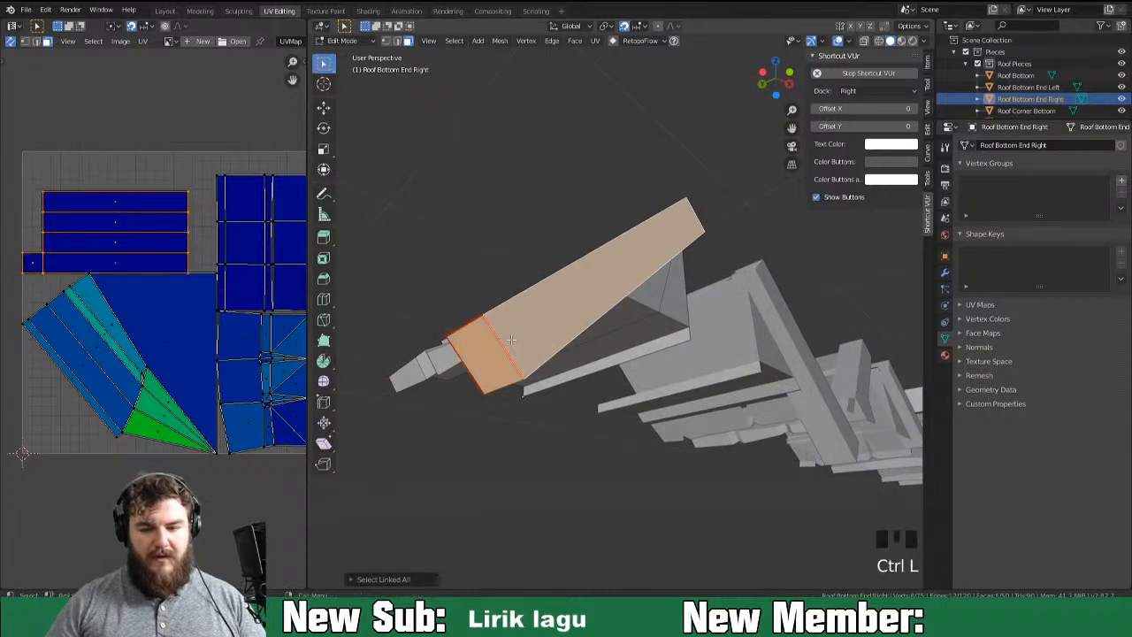
key(h)
Mark the edges between the triangular side faces and the underside of the right end piece as seams.
middle_drag(511, 339, 518, 302)
key(2)
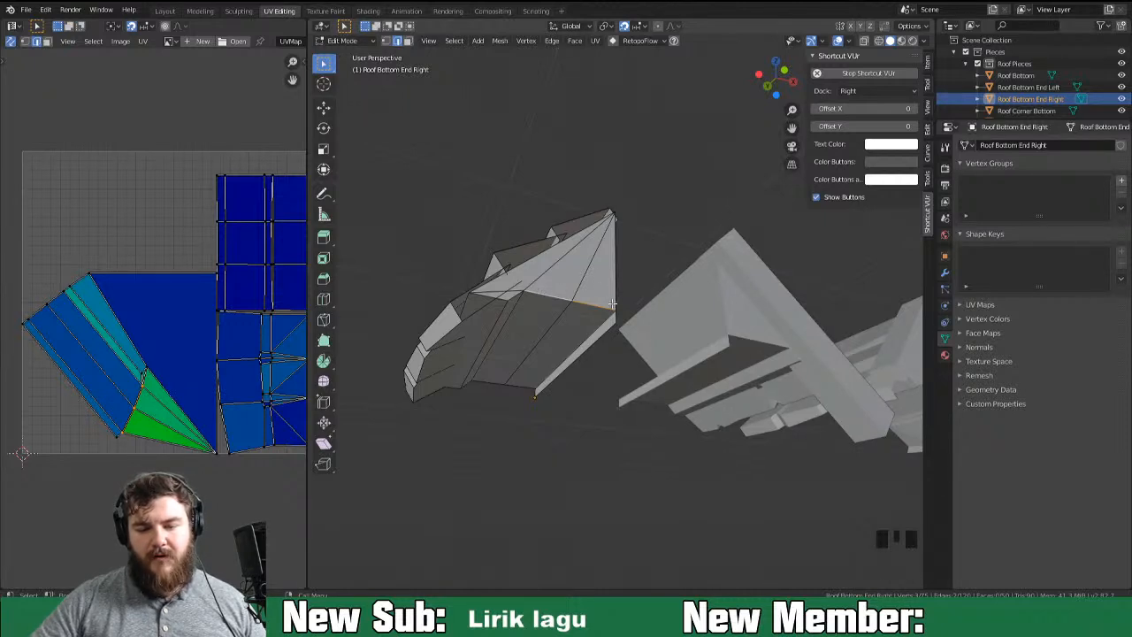
right_click(568, 284)
click(570, 286)
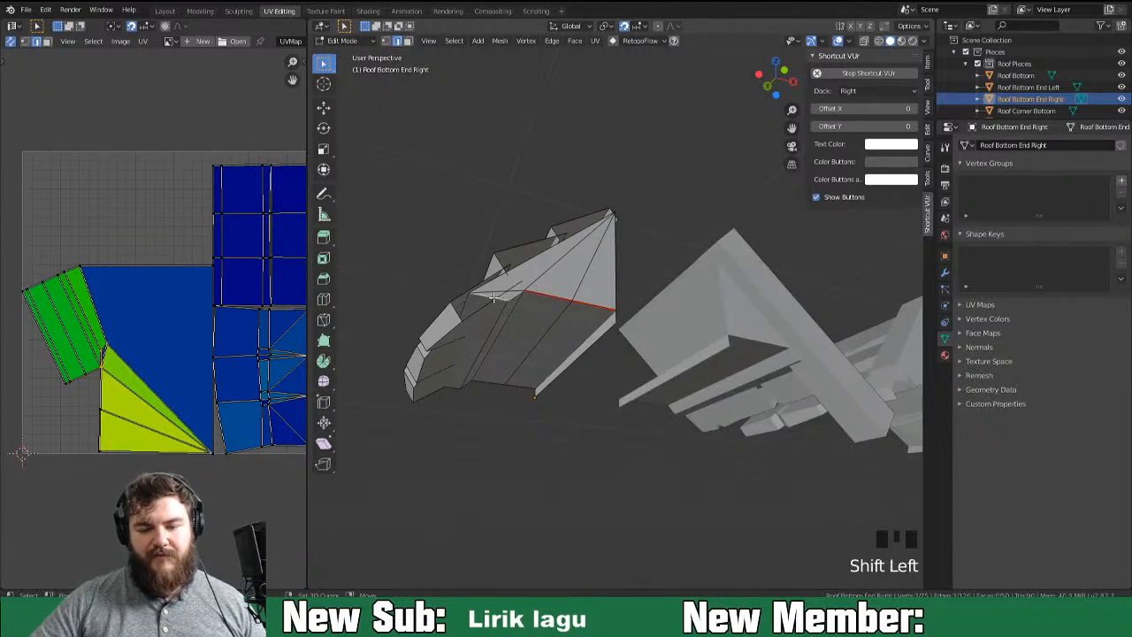
right_click(573, 308)
click(573, 311)
Examine the right end piece from the underside, front and side against its updated UV layout.
middle_drag(556, 324, 495, 325)
scroll(237, 385, down, 2)
middle_drag(237, 385, 241, 379)
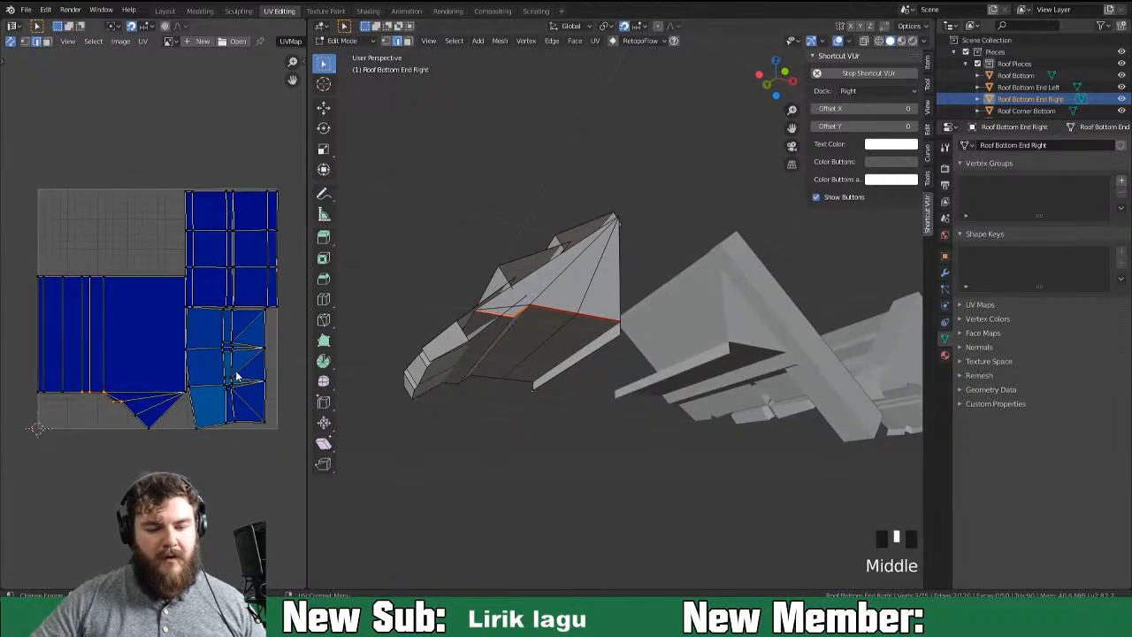
middle_drag(416, 368, 633, 362)
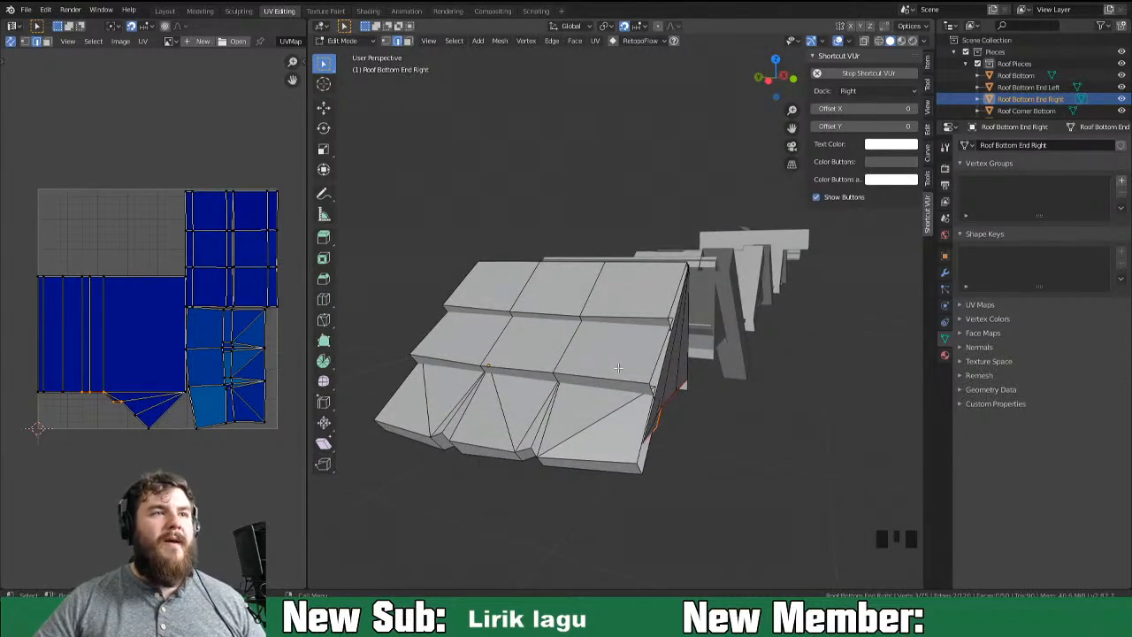
scroll(623, 368, down, 3)
middle_drag(623, 368, 567, 402)
scroll(619, 368, down, 2)
scroll(629, 386, up, 3)
key(Tab)
key(Tab)
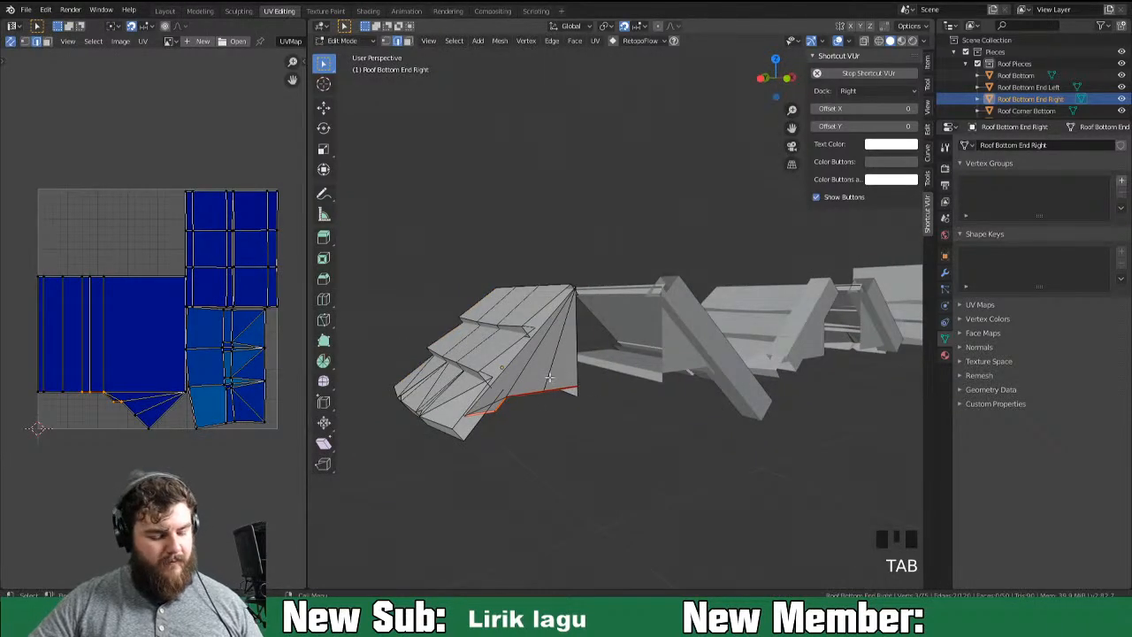
Unhide the beam, select the entire right end piece and unwrap its UVs.
key(alt+h)
key(a)
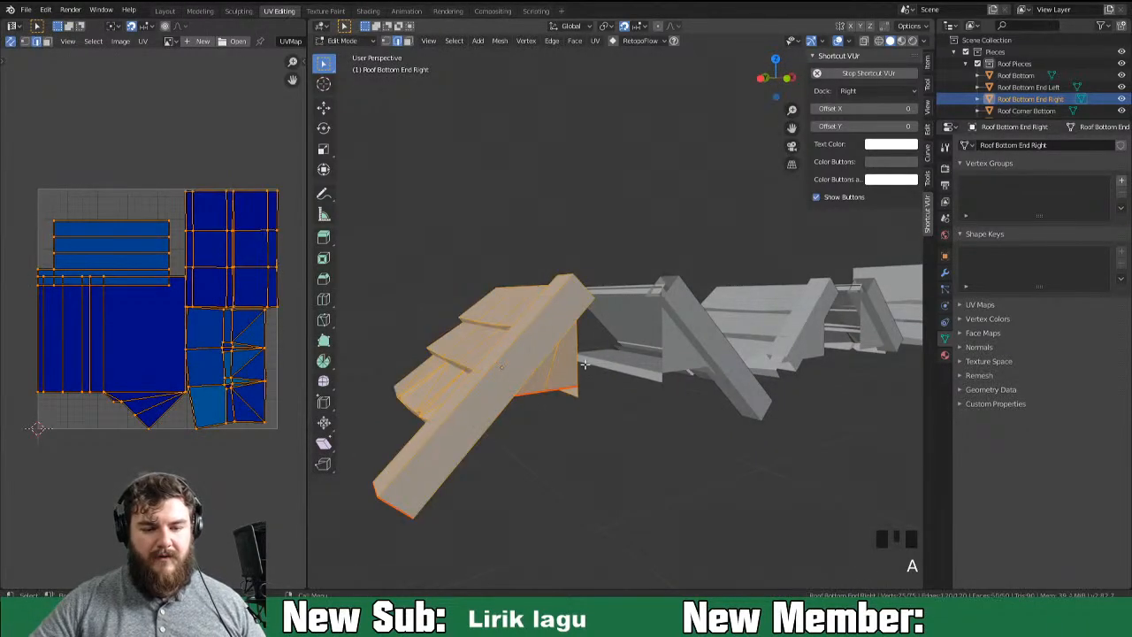
key(u)
click(582, 353)
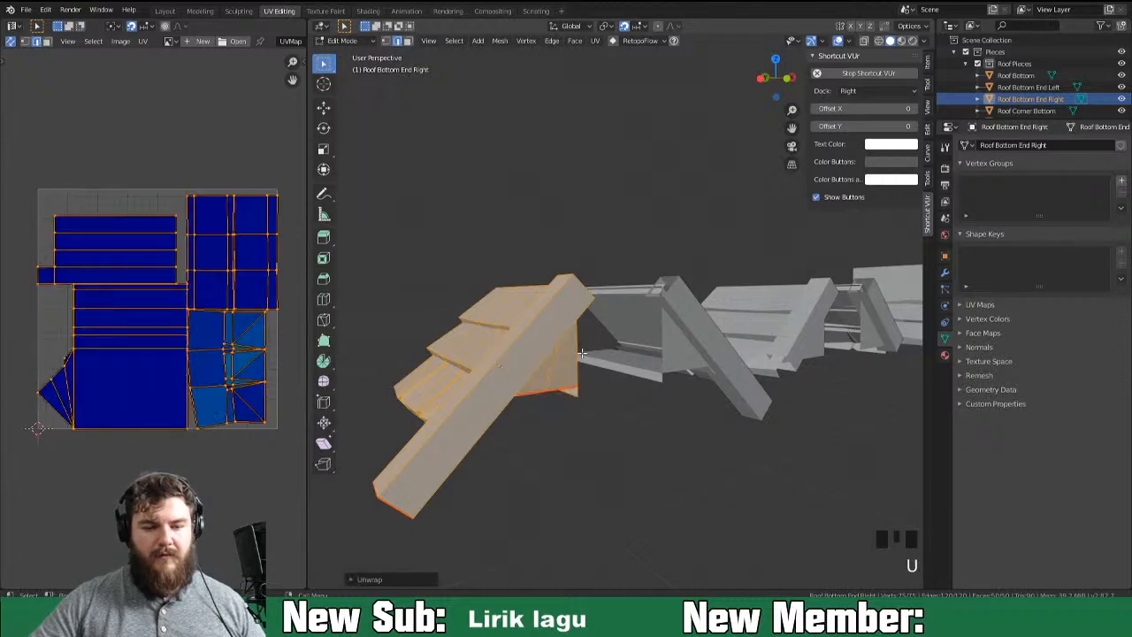
Edit Roof Bottom End Left and mark the edges between its triangular side faces and underside as seams.
middle_drag(581, 353, 565, 400)
key(Tab)
click(553, 405)
key(Tab)
scroll(567, 404, up, 2)
alt+click(575, 366)
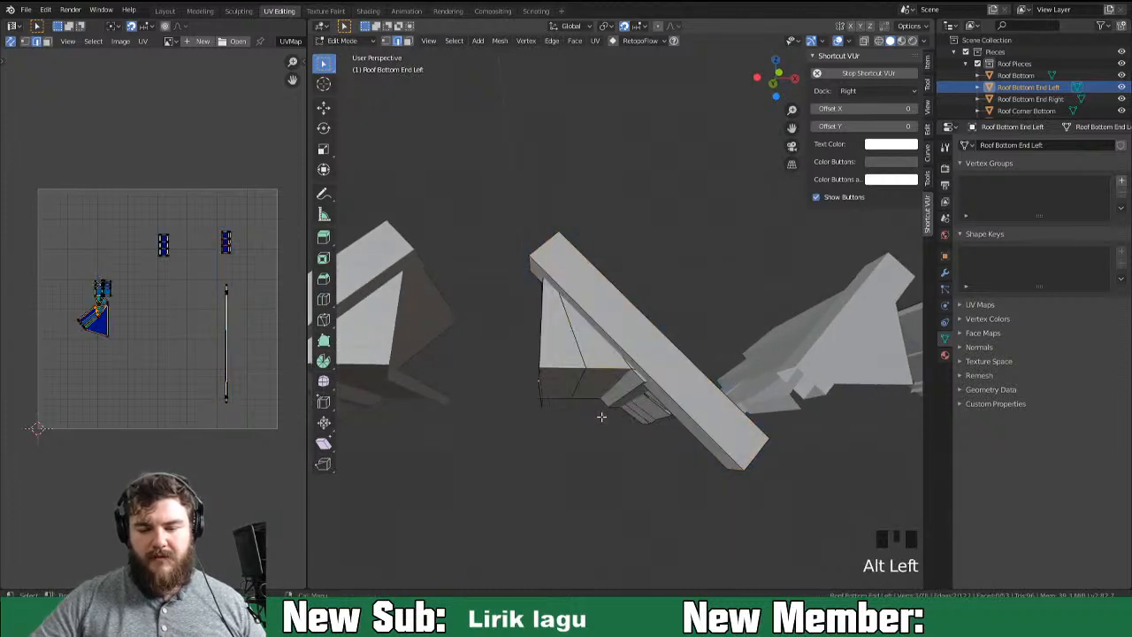
right_click(600, 414)
click(602, 420)
click(642, 395)
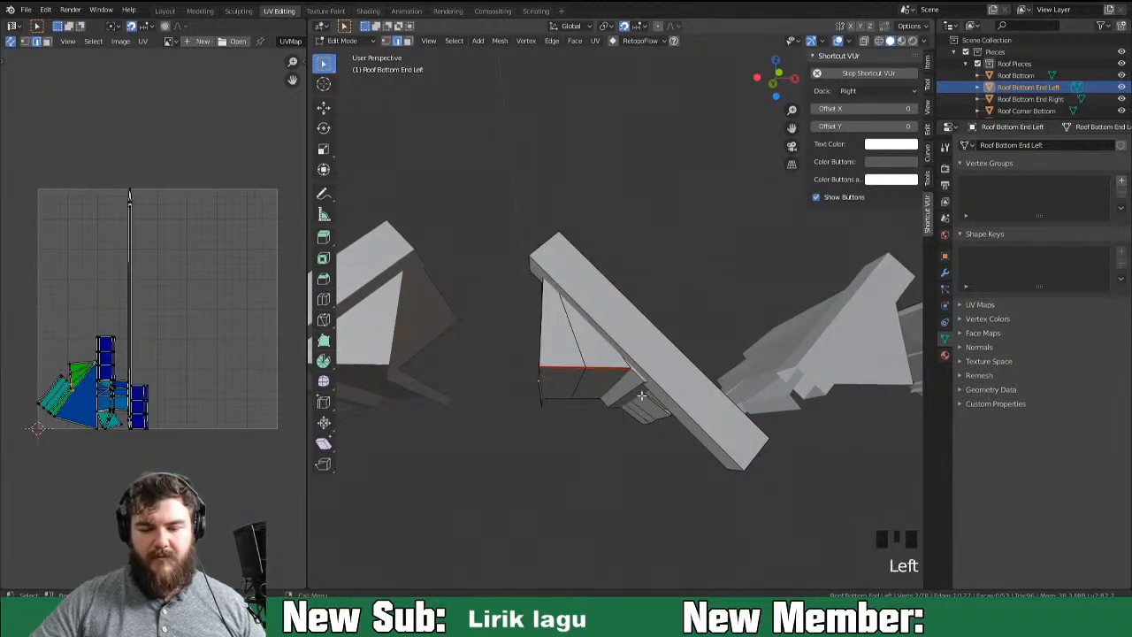
middle_drag(657, 415, 649, 413)
right_click(645, 413)
click(643, 412)
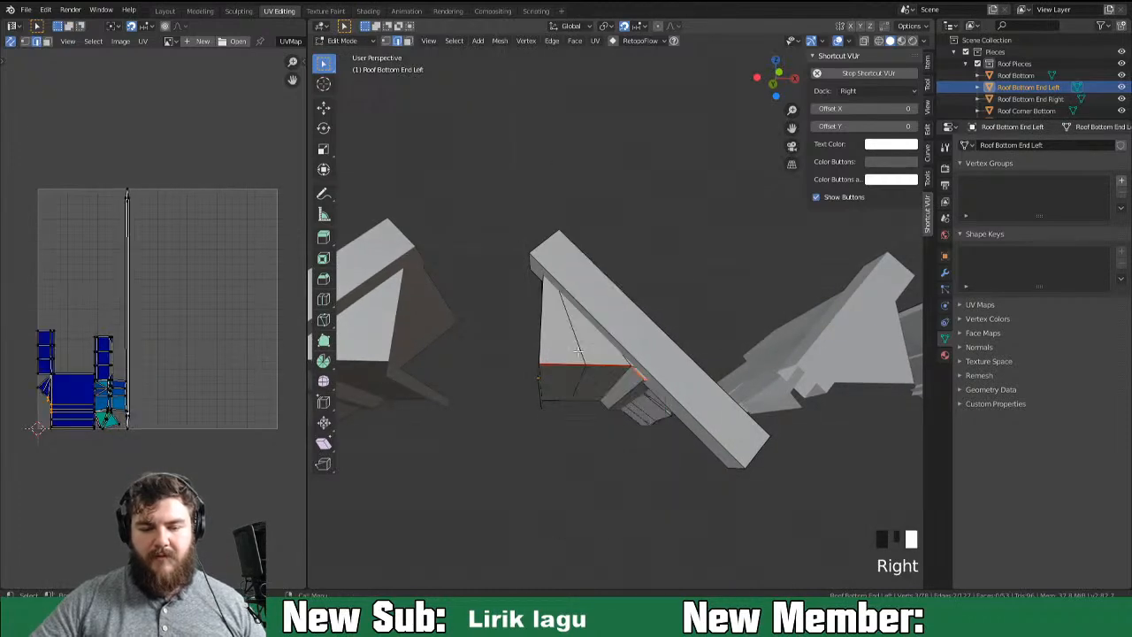
Mark the edges around the lower end of the left end piece's beam as seams.
middle_drag(696, 342, 536, 391)
click(536, 392)
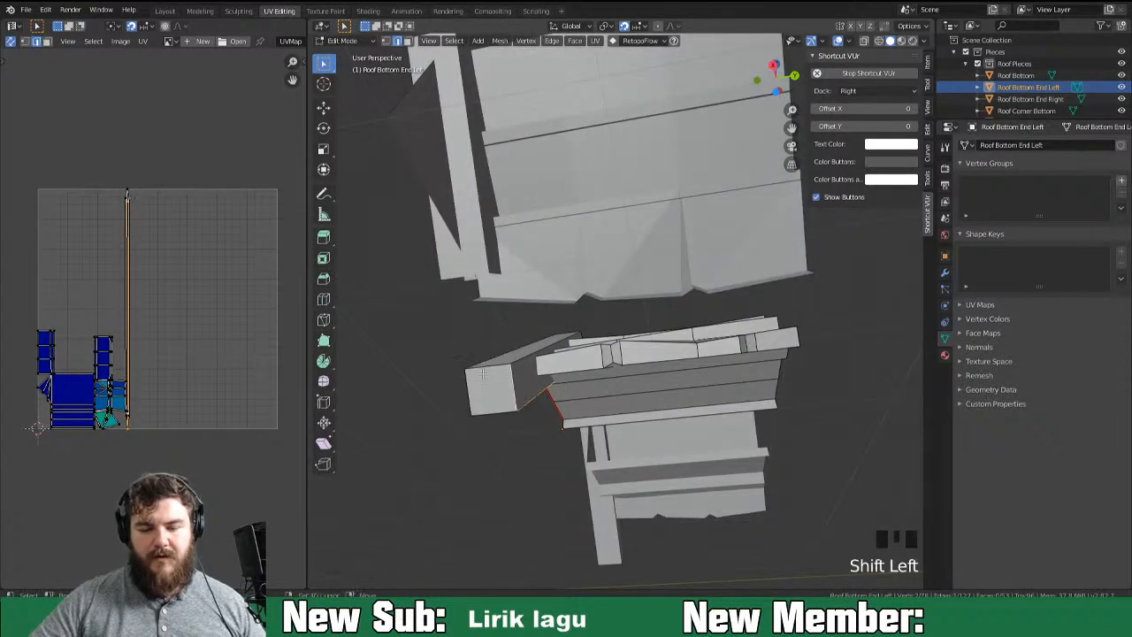
shift+click(475, 386)
right_click(430, 414)
click(431, 416)
middle_drag(507, 406, 490, 369)
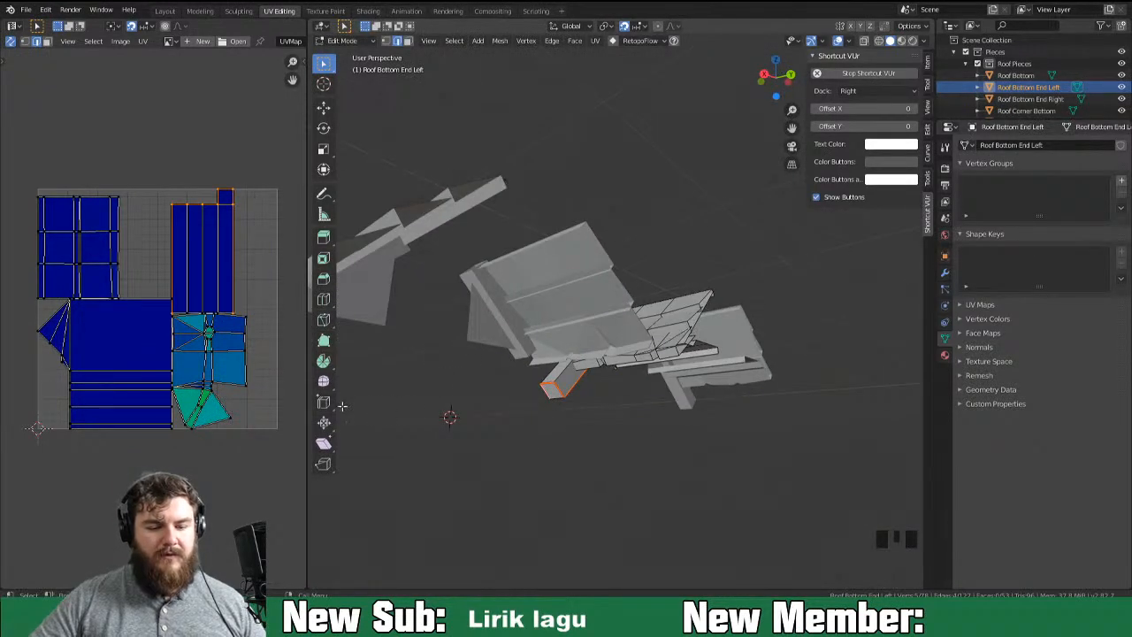
Select all geometry of the left end piece and unwrap its UVs.
key(a)
key(u)
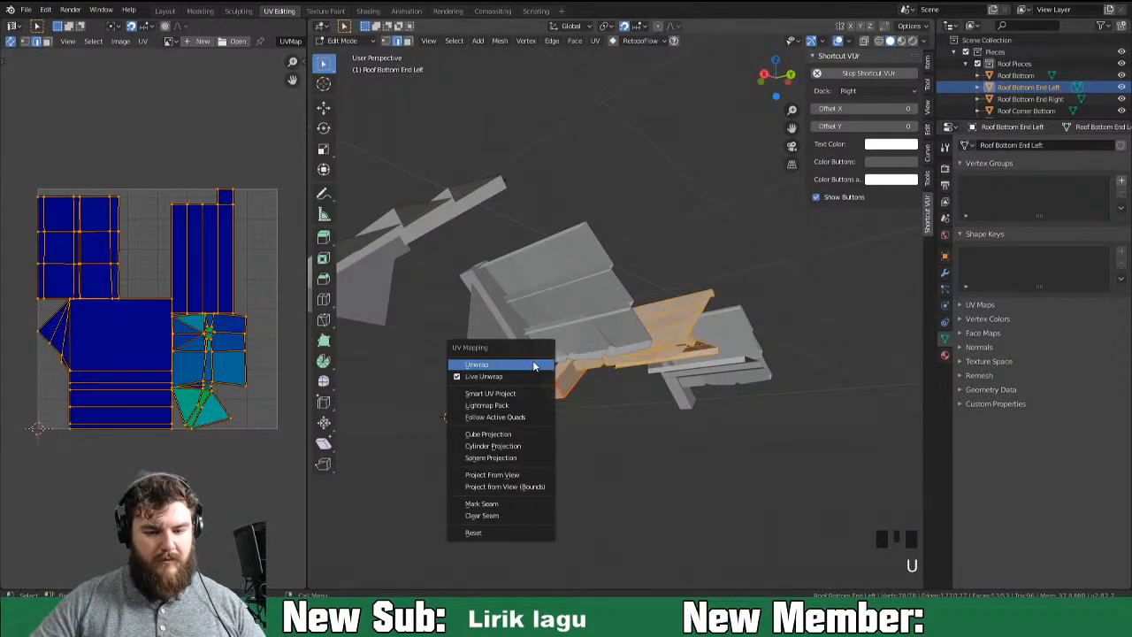
click(534, 367)
middle_drag(607, 391, 651, 308)
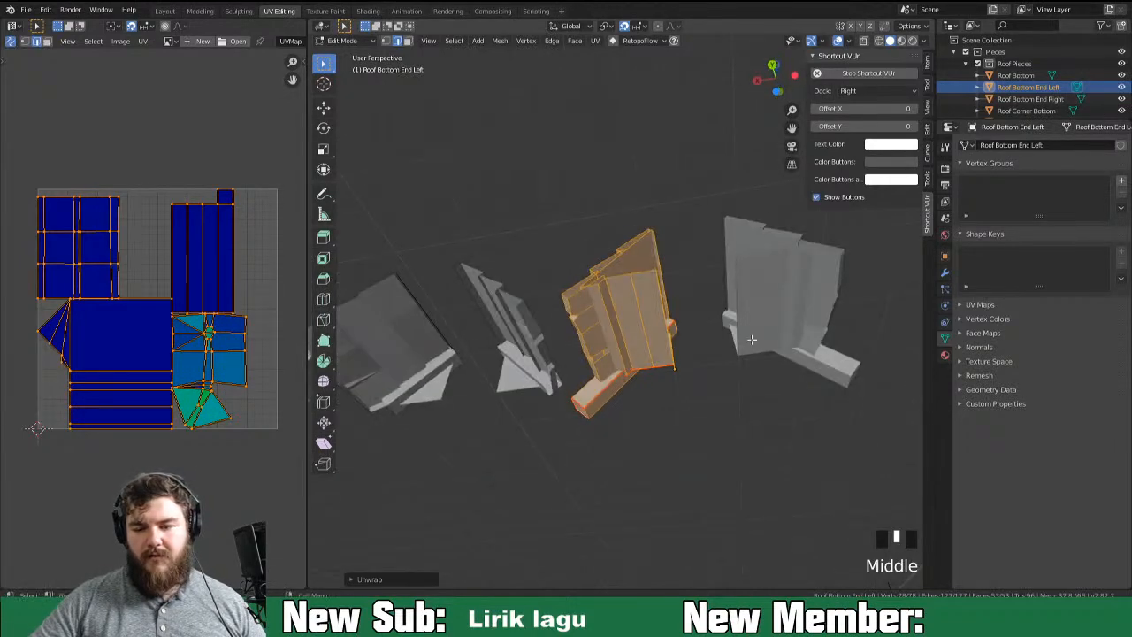
Switch to editing Roof Bottom End Right and extrude all of its geometry in place.
key(Tab)
click(772, 316)
key(Tab)
middle_drag(746, 354, 500, 398)
key(Tab)
key(Tab)
key(e)
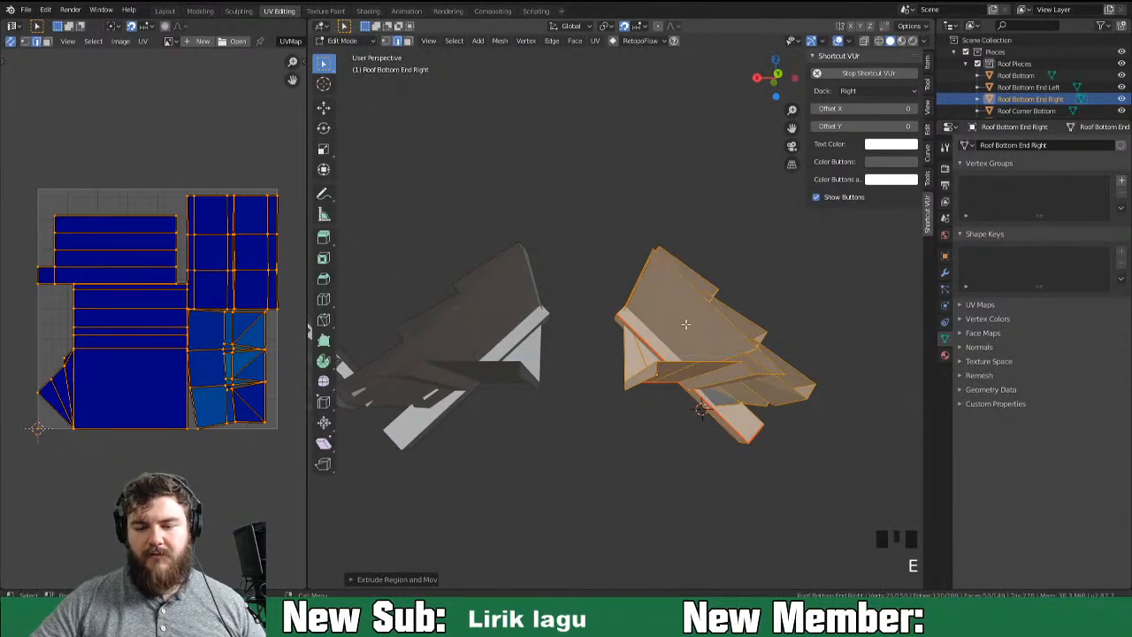
click(699, 324)
Select the large sloping face on the underside of the right end piece and delete it.
key(3)
click(694, 327)
mouse_move(695, 327)
middle_down()
mouse_move(699, 301)
mouse_move(694, 332)
mouse_move(659, 364)
mouse_move(695, 346)
middle_up()
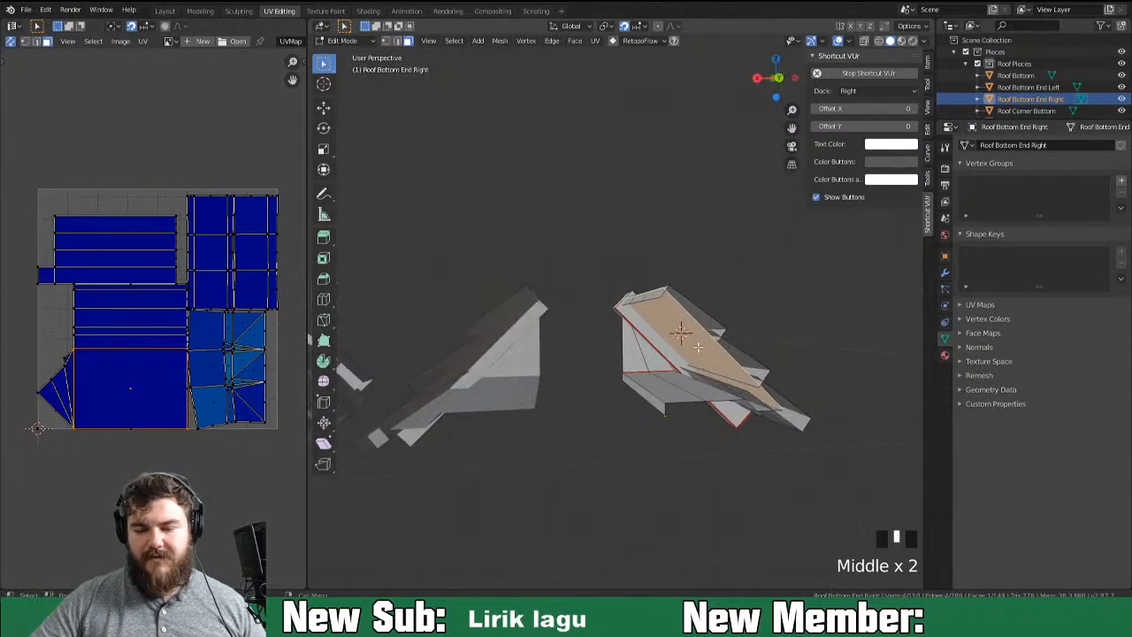
key(x)
click(695, 349)
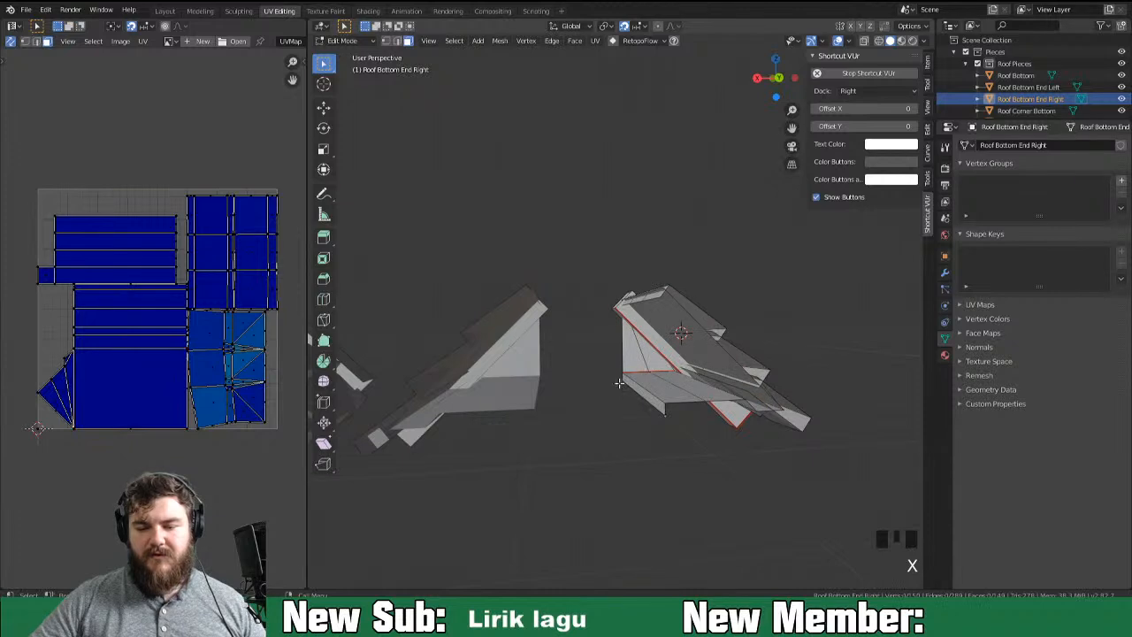
Try deleting the overlapping duplicate of the large sloping underside face, and undo that deletion.
click(686, 340)
key(x)
click(699, 354)
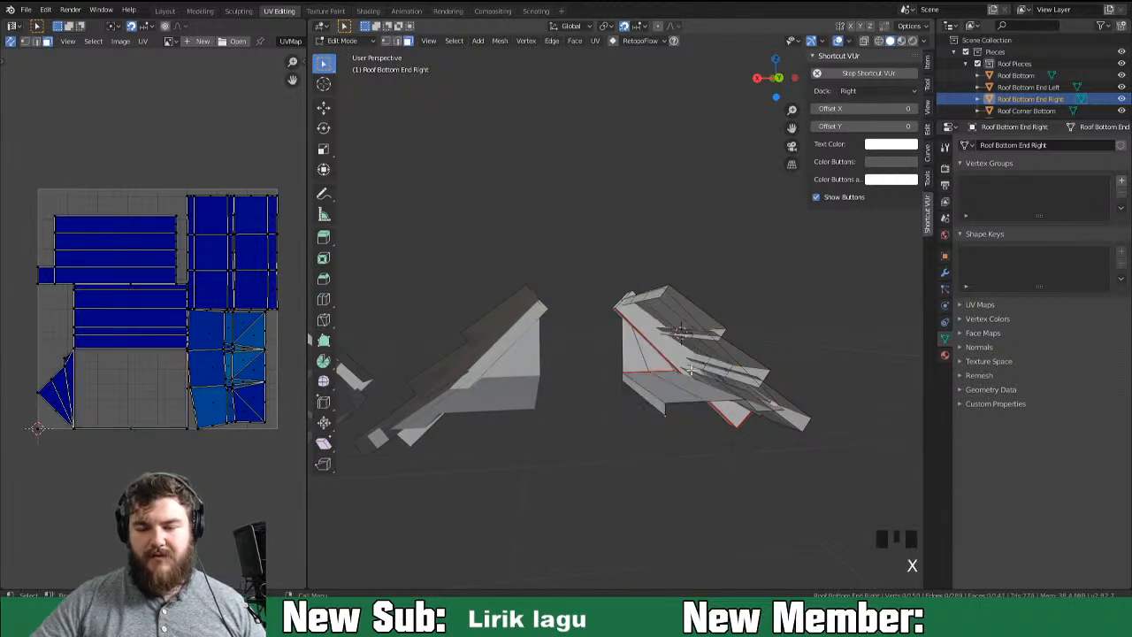
middle_drag(693, 352, 667, 355)
key(ctrl+z)
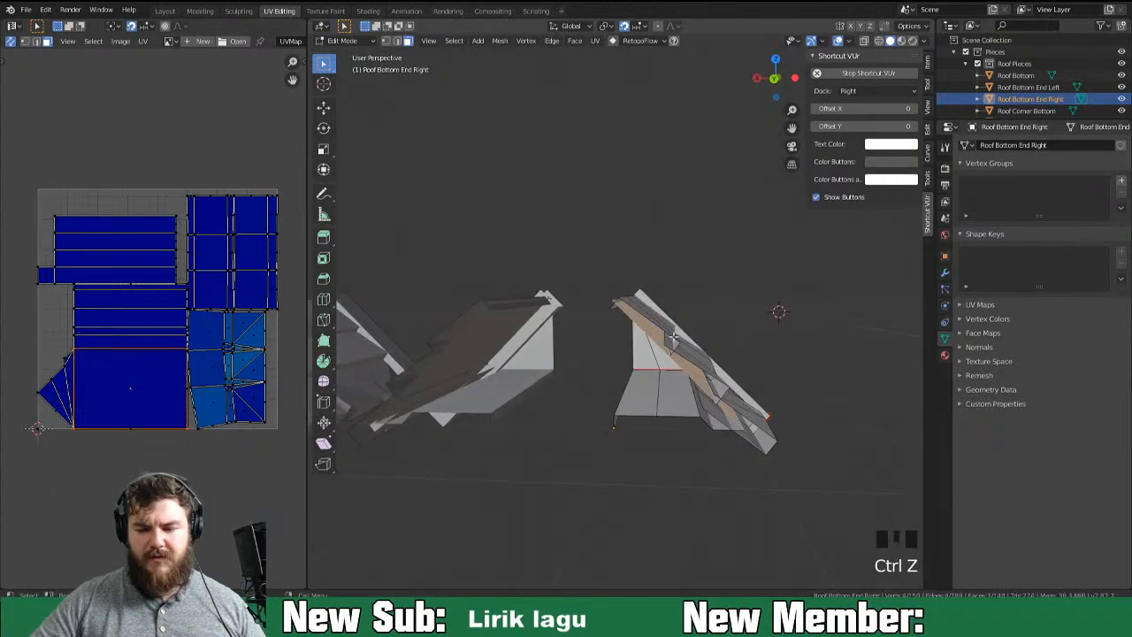
Delete the remaining large sloping underside face and switch to vertex selection.
key(x)
click(682, 334)
middle_drag(705, 354, 790, 362)
key(1)
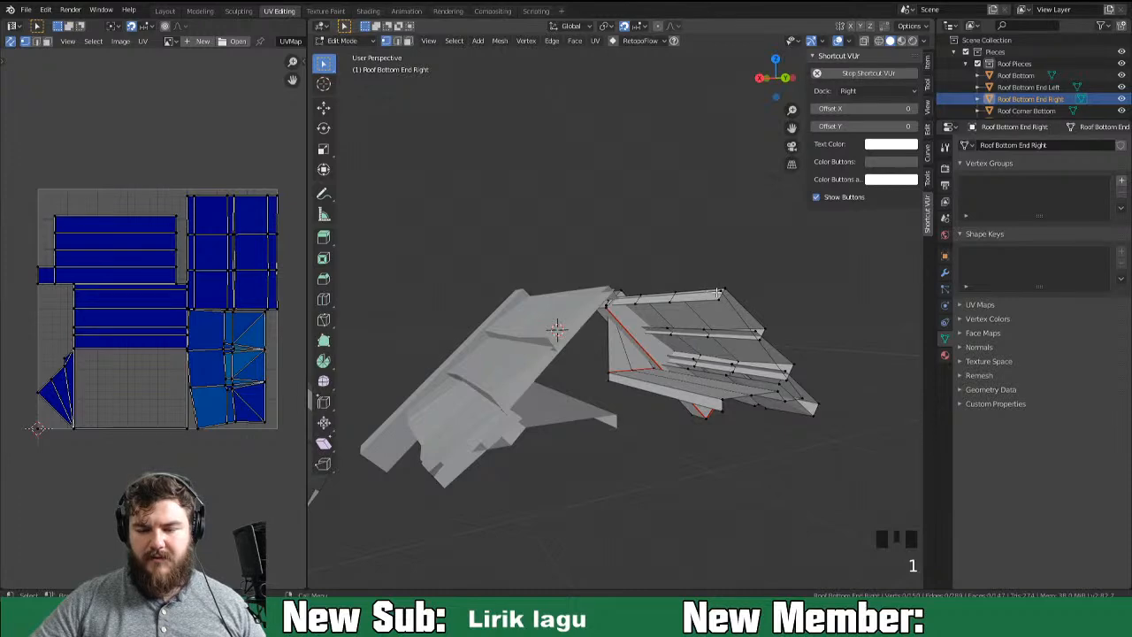
Delete the selected edge along the upper rim of the right end piece's underside.
middle_drag(716, 292, 661, 265)
key(2)
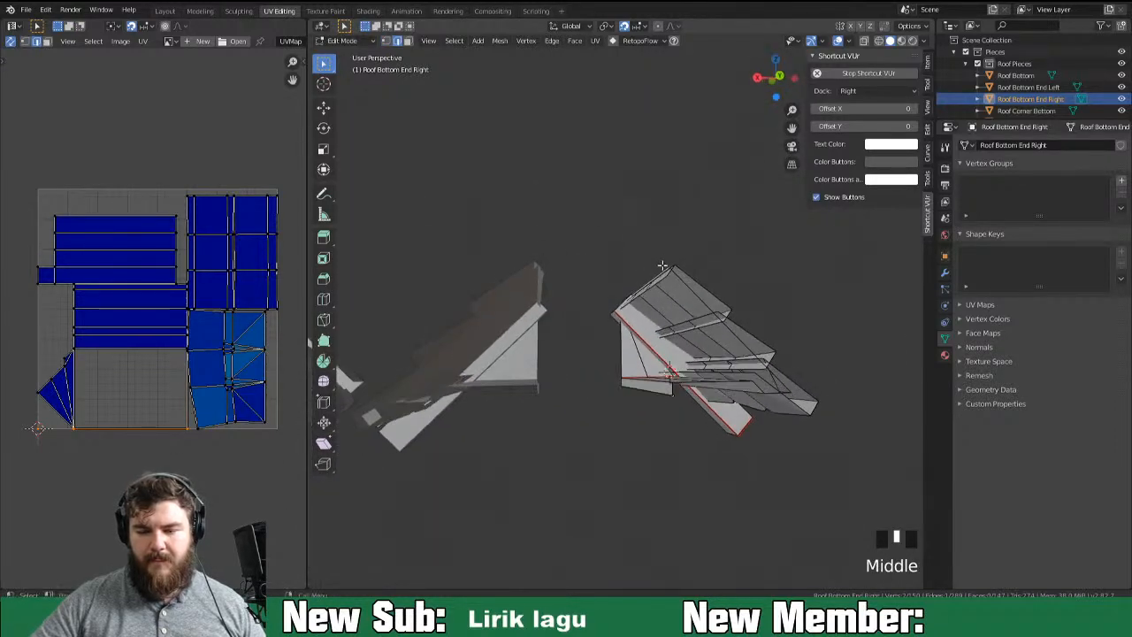
key(x)
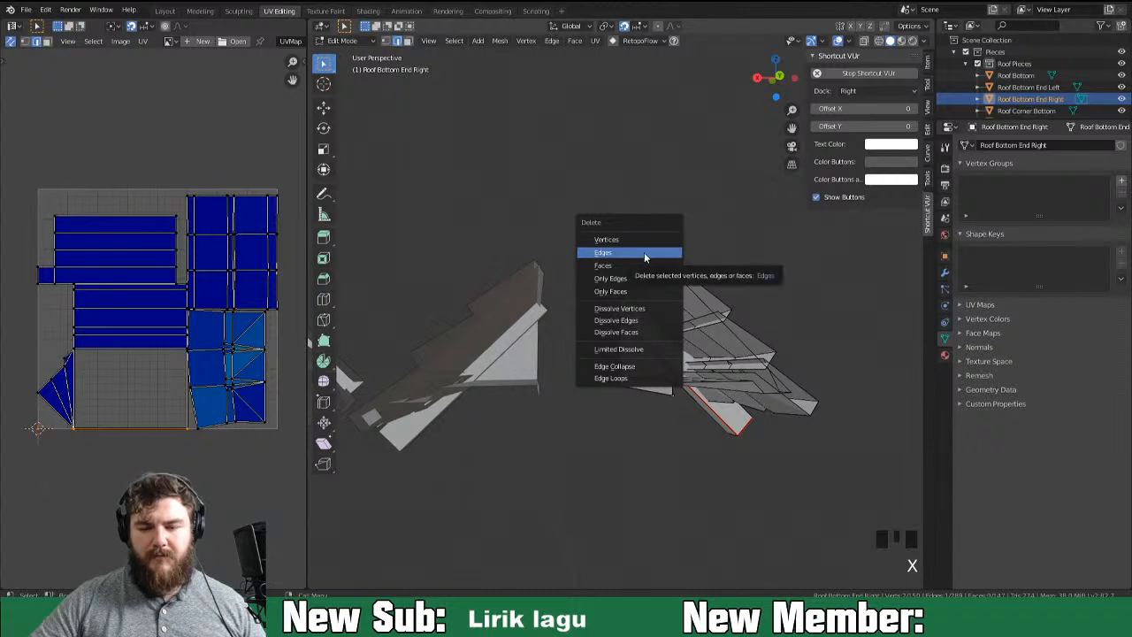
click(644, 252)
Delete the further leftover edges near the upper underside rim of the right end piece.
middle_drag(668, 318, 684, 305)
click(685, 304)
key(x)
click(703, 287)
middle_drag(701, 295, 690, 285)
click(688, 295)
key(x)
click(739, 293)
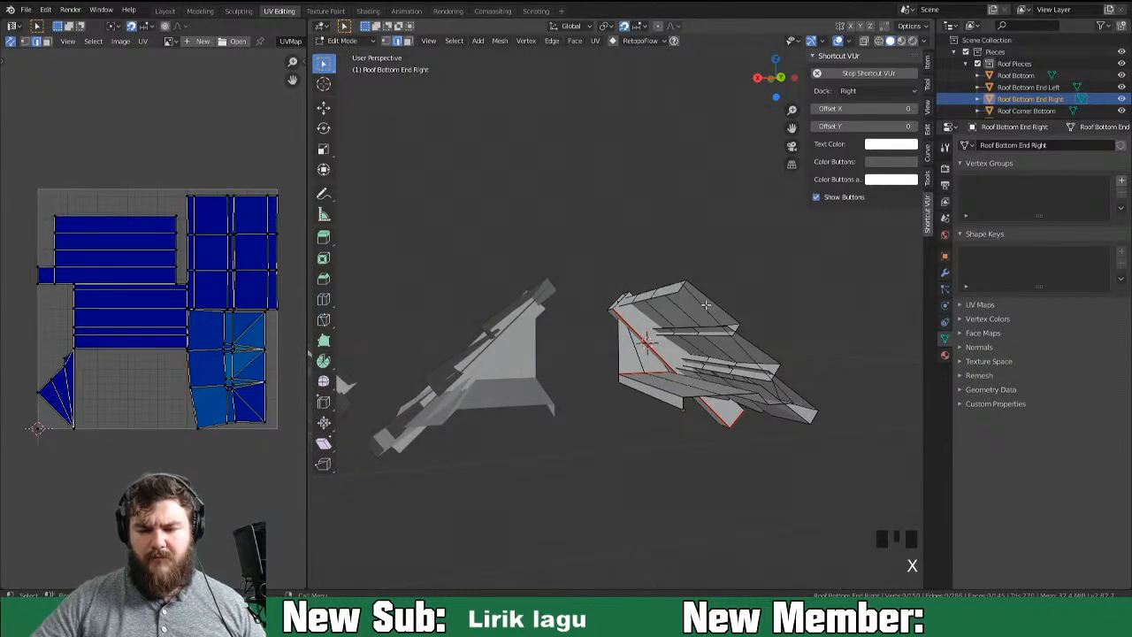
key(x)
click(699, 300)
Switch to editing Roof Bottom End Left and delete the large sloping face on its underside.
middle_drag(787, 336, 764, 336)
key(Tab)
key(Tab)
key(Tab)
click(534, 386)
key(Tab)
middle_drag(575, 440, 563, 405)
shift+middle_drag(563, 405, 610, 430)
key(3)
click(571, 356)
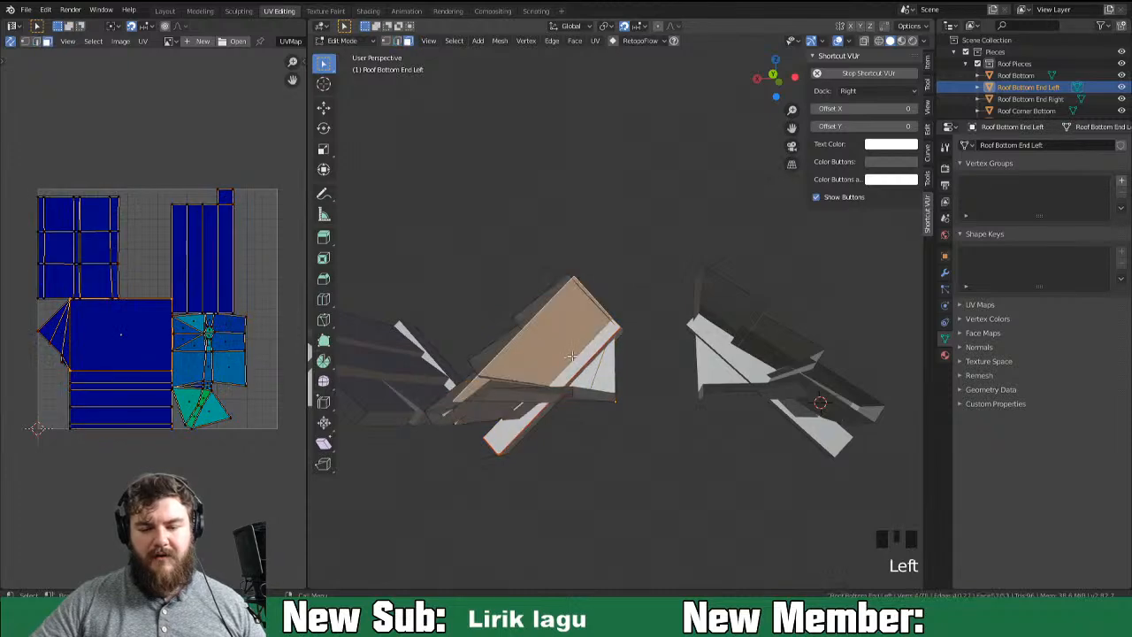
right_click(562, 351)
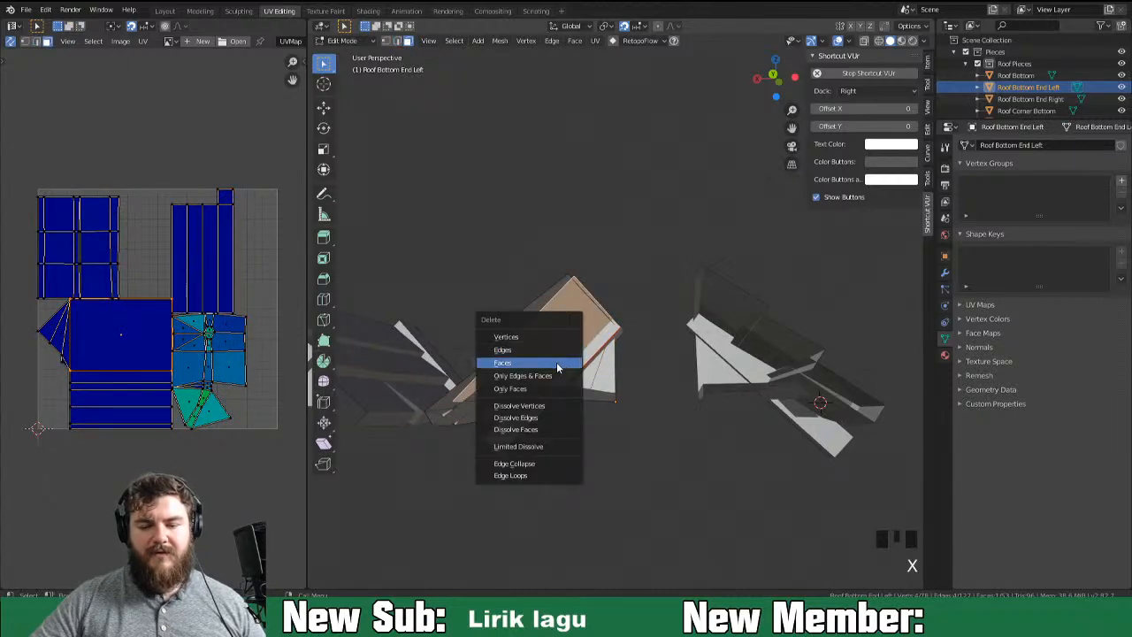
click(557, 362)
Unwrap all geometry of the left end piece, and select a single face on its underside.
middle_drag(556, 362, 627, 311)
key(a)
key(u)
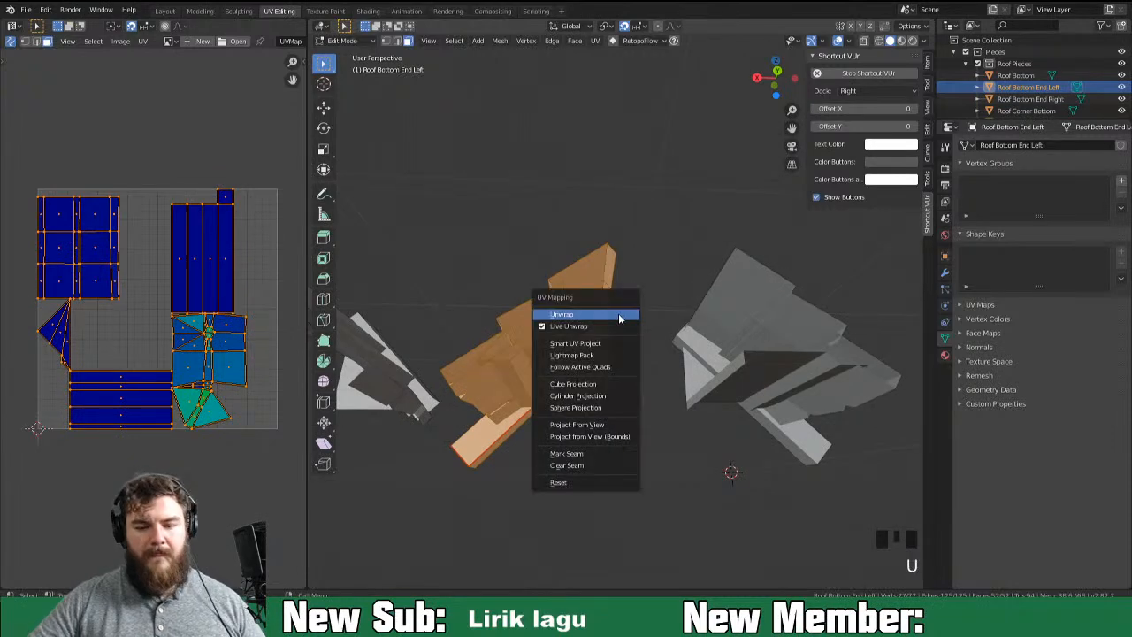
click(619, 318)
click(535, 412)
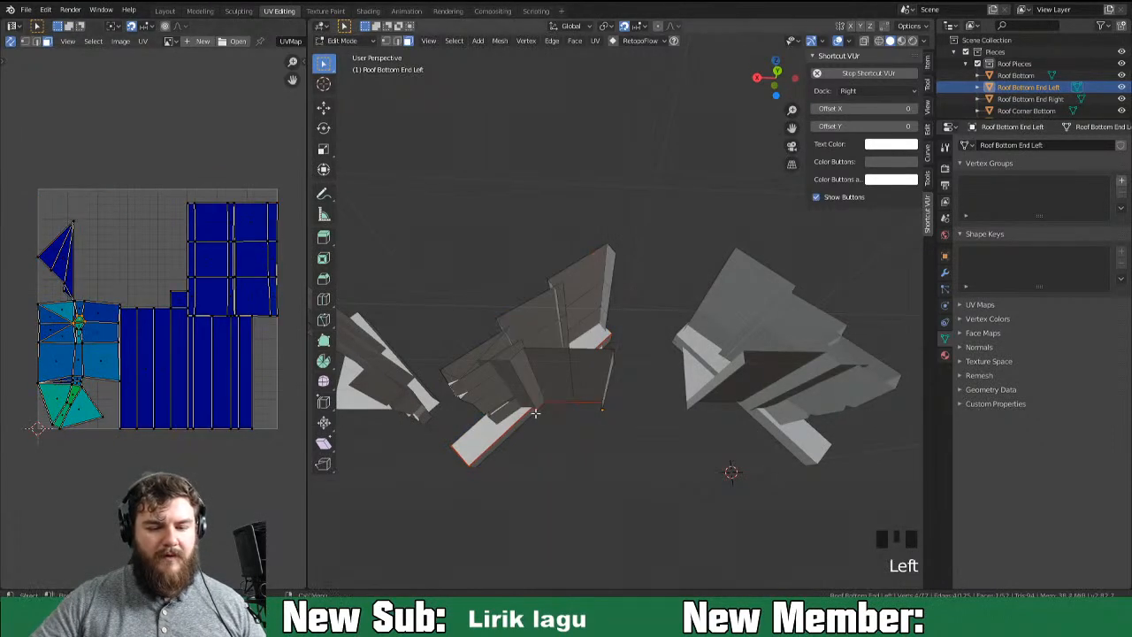
Reveal any hidden geometry of the left end piece around the notched underside of the shingles.
middle_drag(584, 393, 354, 429)
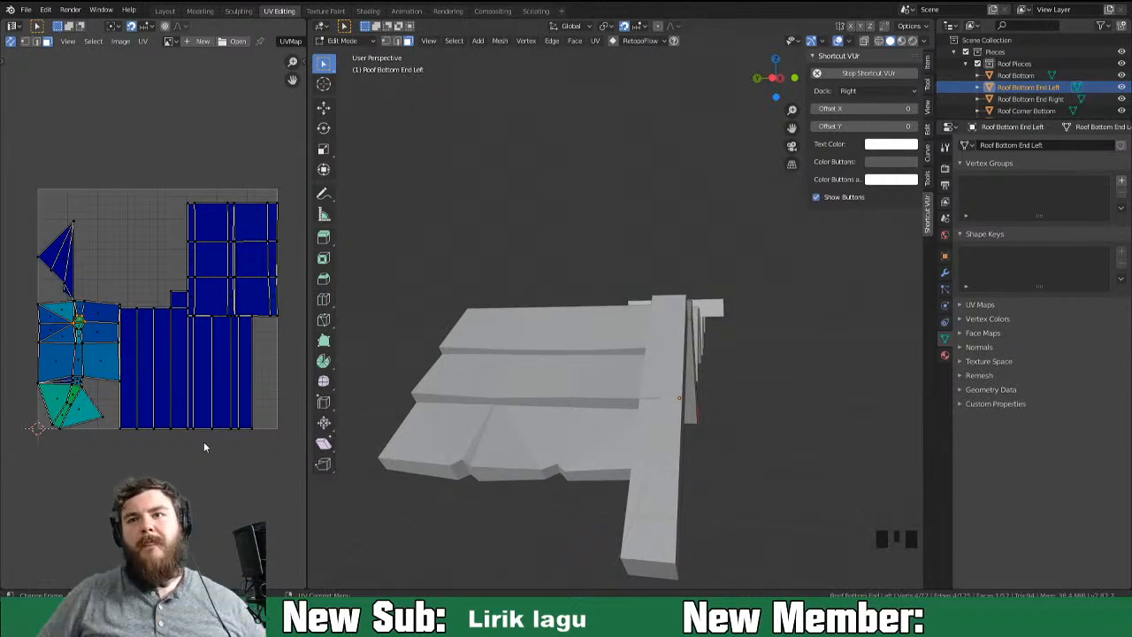
middle_drag(894, 392, 677, 328)
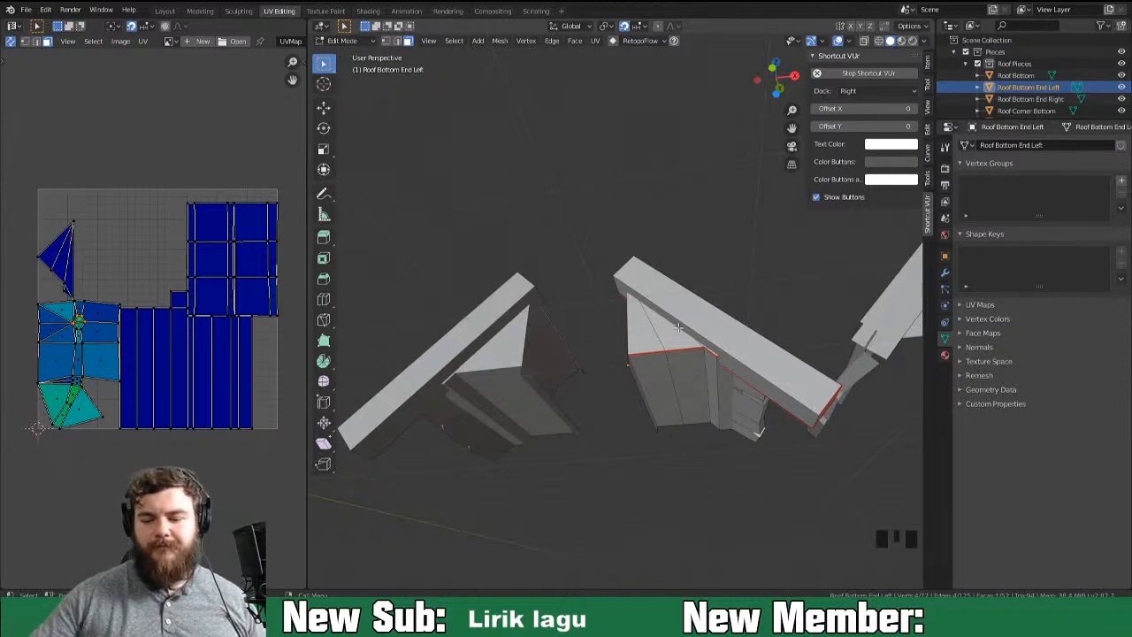
middle_drag(725, 352, 641, 339)
middle_drag(691, 289, 580, 232)
scroll(685, 235, up, 1)
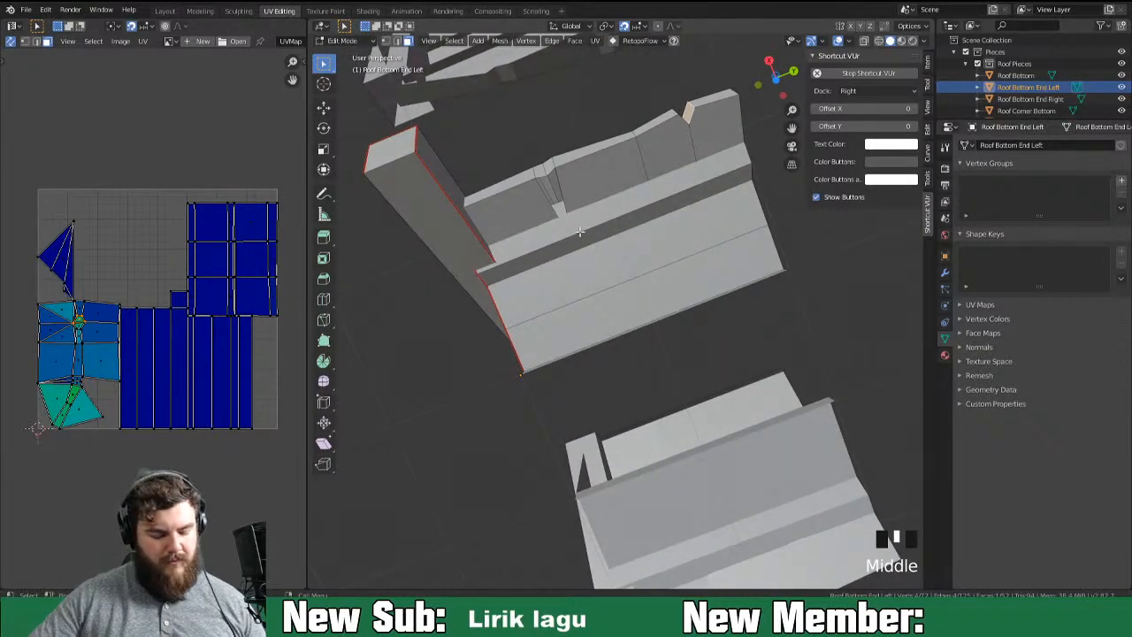
key(alt+h)
shift+middle_drag(570, 200, 537, 228)
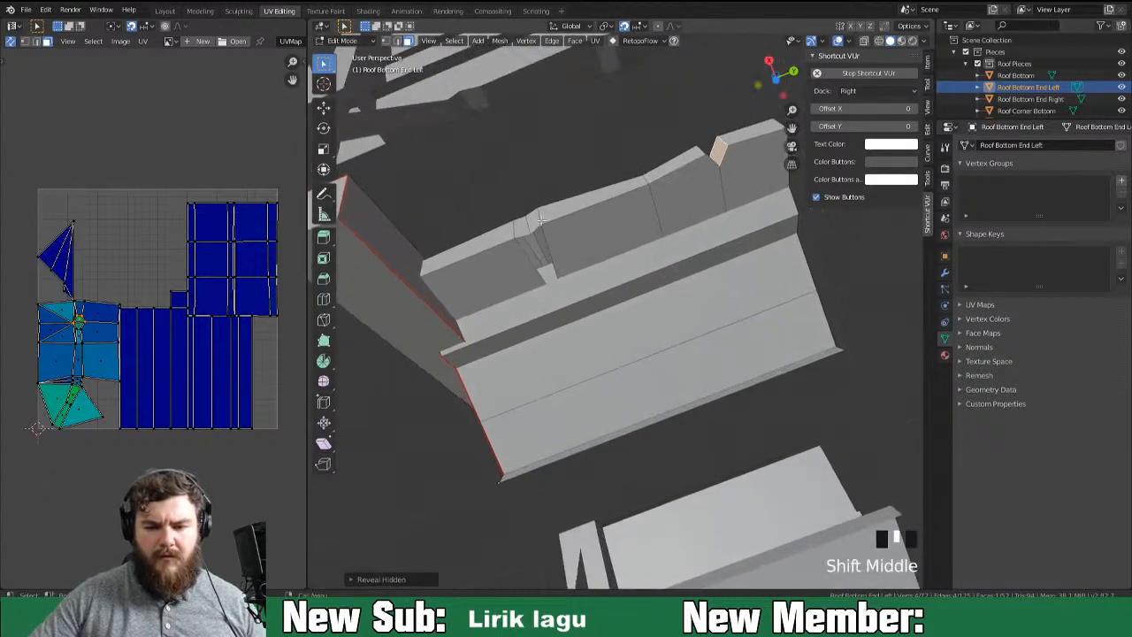
Fill the gap at the notch under the lowest shingle row with a four-vertex face and triangulate it.
key(2)
click(537, 252)
middle_drag(541, 258, 543, 228)
scroll(564, 316, up, 2)
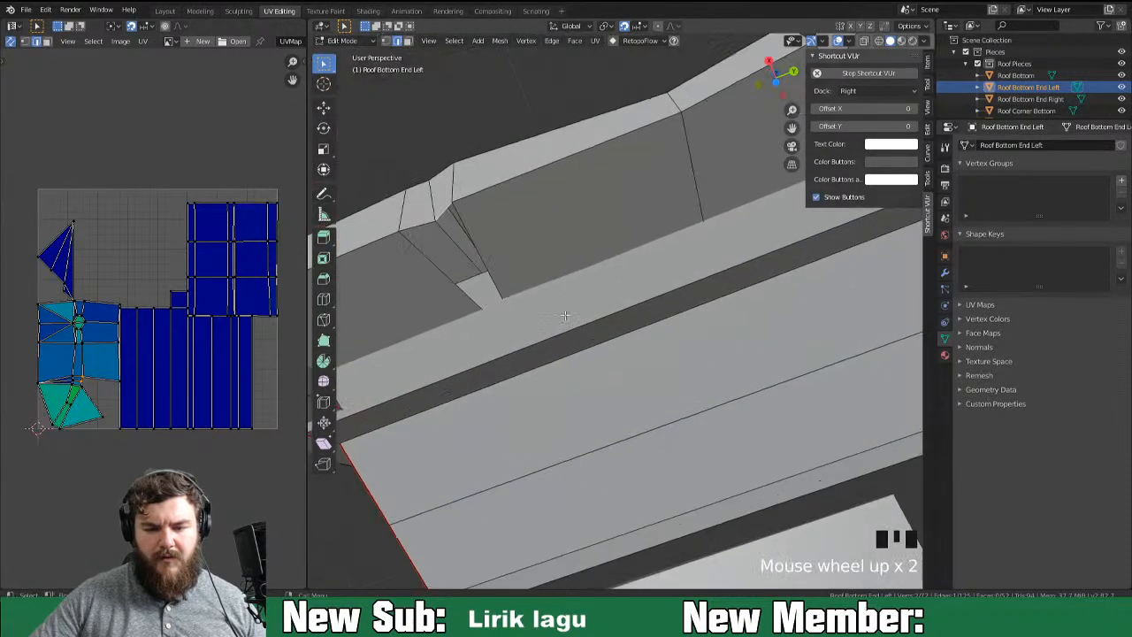
shift+middle_drag(565, 316, 614, 288)
click(585, 227)
middle_drag(586, 227, 739, 449)
shift+click(600, 238)
shift+click(589, 245)
shift+click(611, 504)
shift+click(617, 499)
scroll(738, 449, down, 2)
key(f)
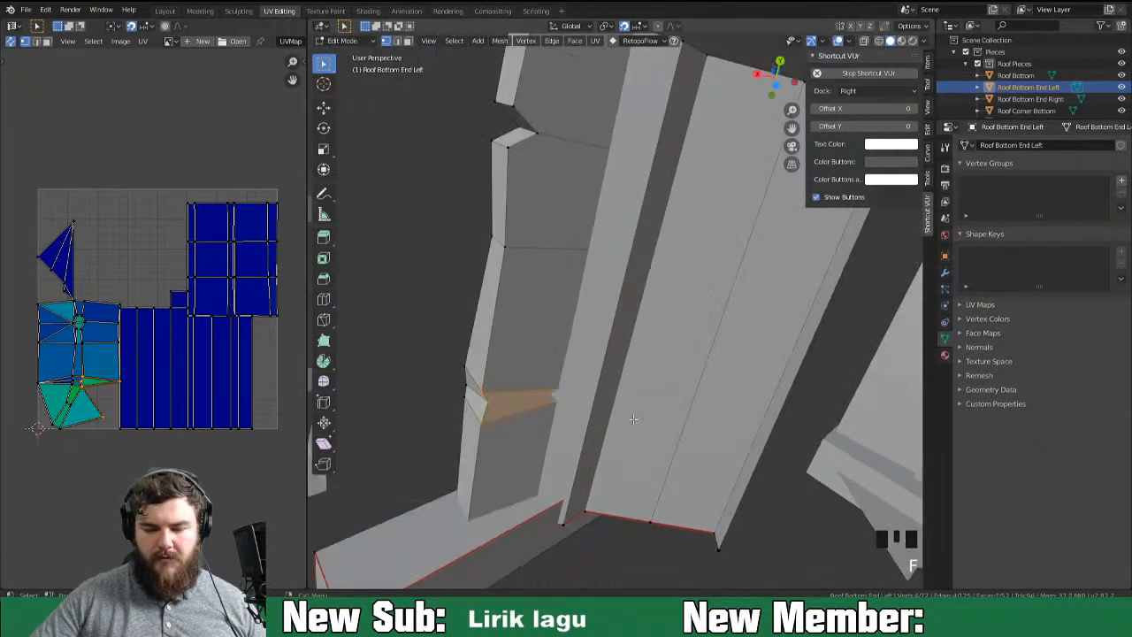
middle_drag(598, 417, 623, 397)
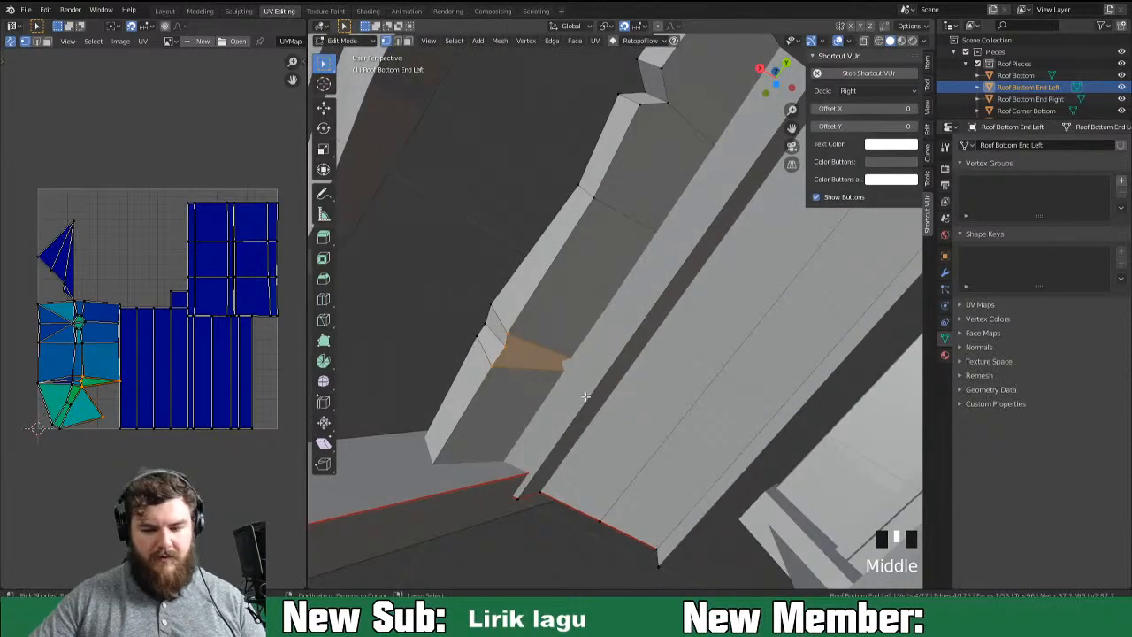
key(ctrl+t)
Select the whole linked sloping end board of the left end piece and hide it.
middle_drag(595, 329, 697, 429)
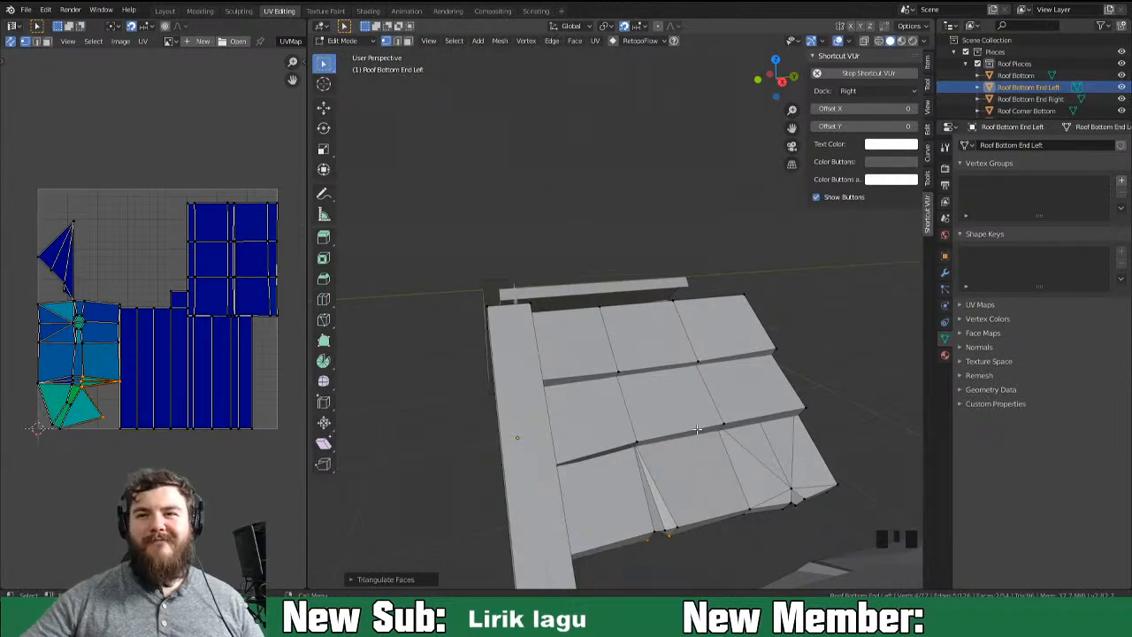
shift+middle_drag(698, 429, 575, 347)
middle_drag(596, 392, 624, 367)
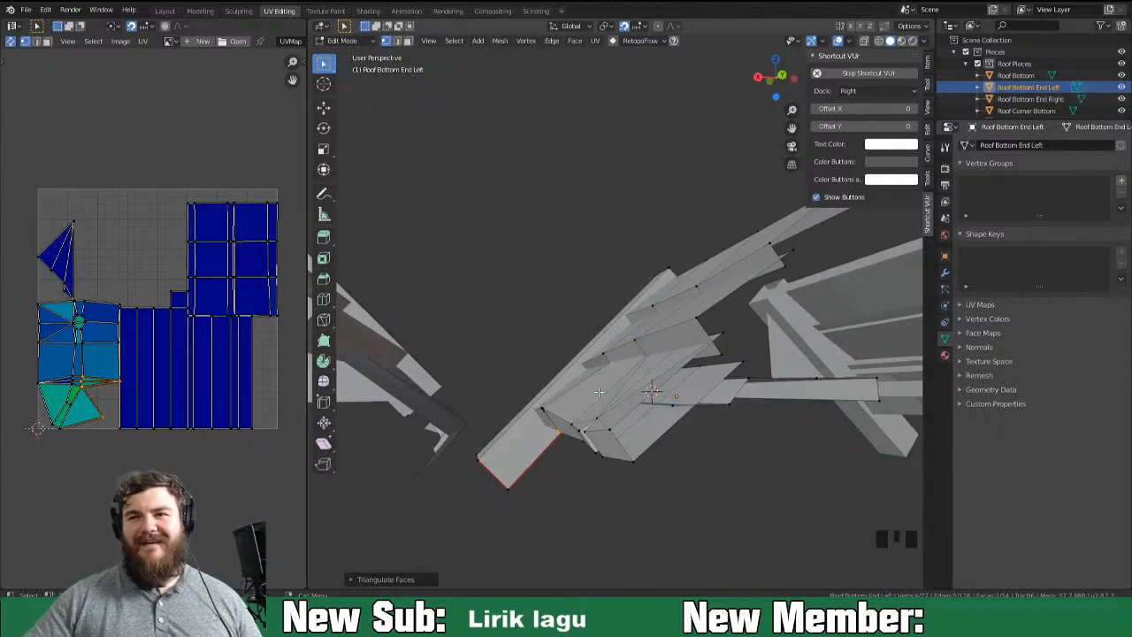
middle_drag(660, 365, 695, 375)
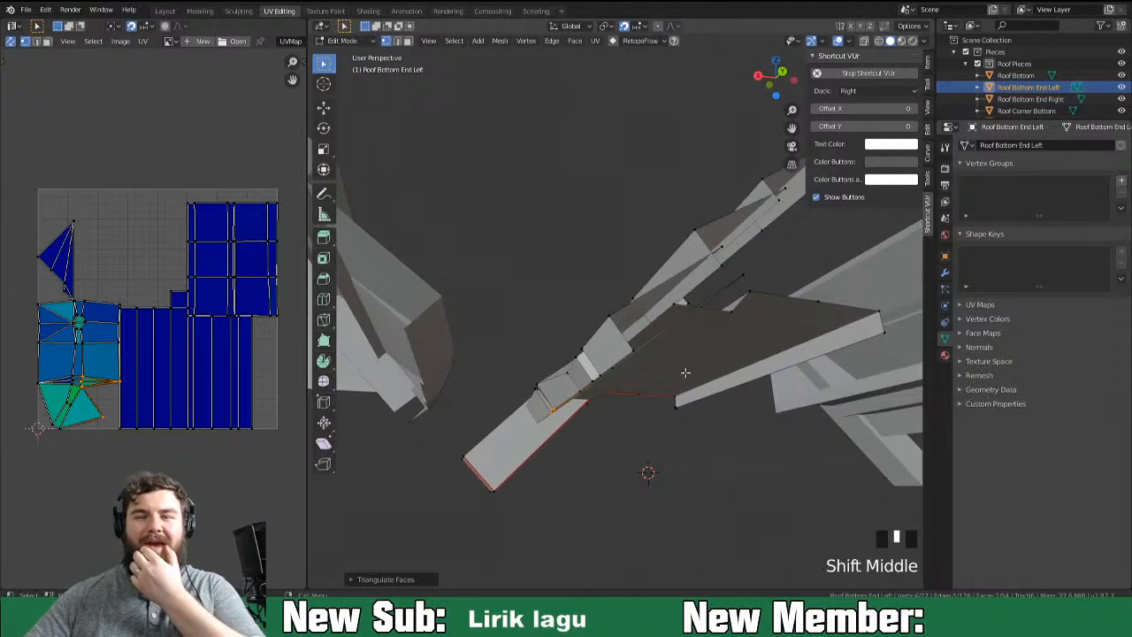
middle_drag(717, 354, 754, 292)
alt+click(612, 365)
alt+shift+click(615, 357)
click(753, 292)
click(750, 301)
key(ctrl+l)
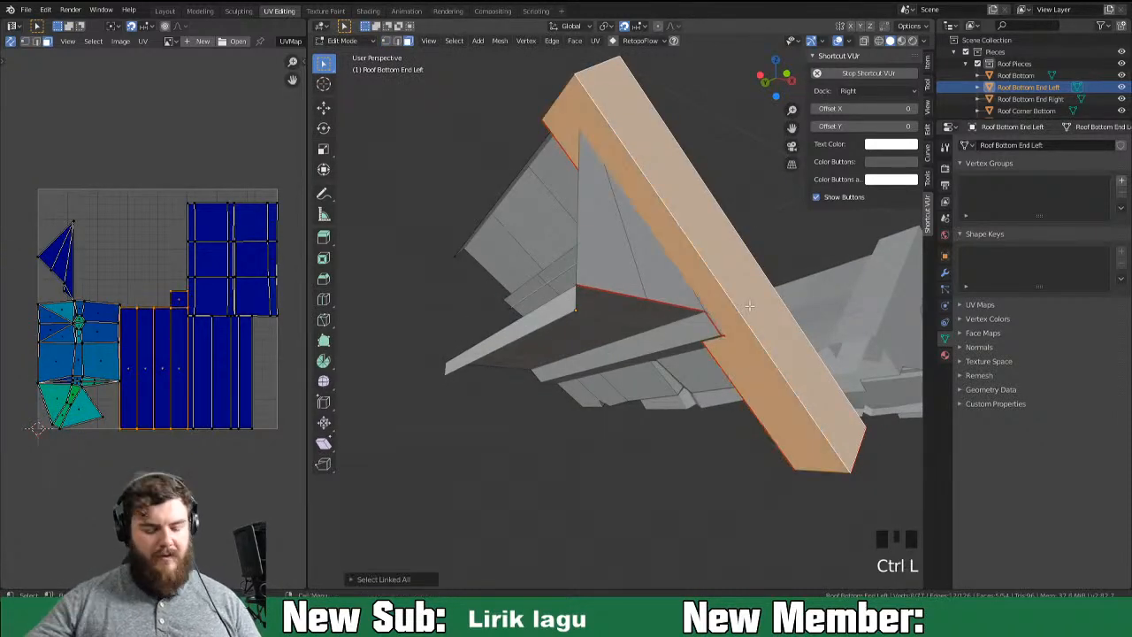
key(h)
Reveal the end board, then hide and reveal it once more together with the face selected behind it.
middle_drag(746, 329, 702, 358)
click(681, 395)
key(alt+h)
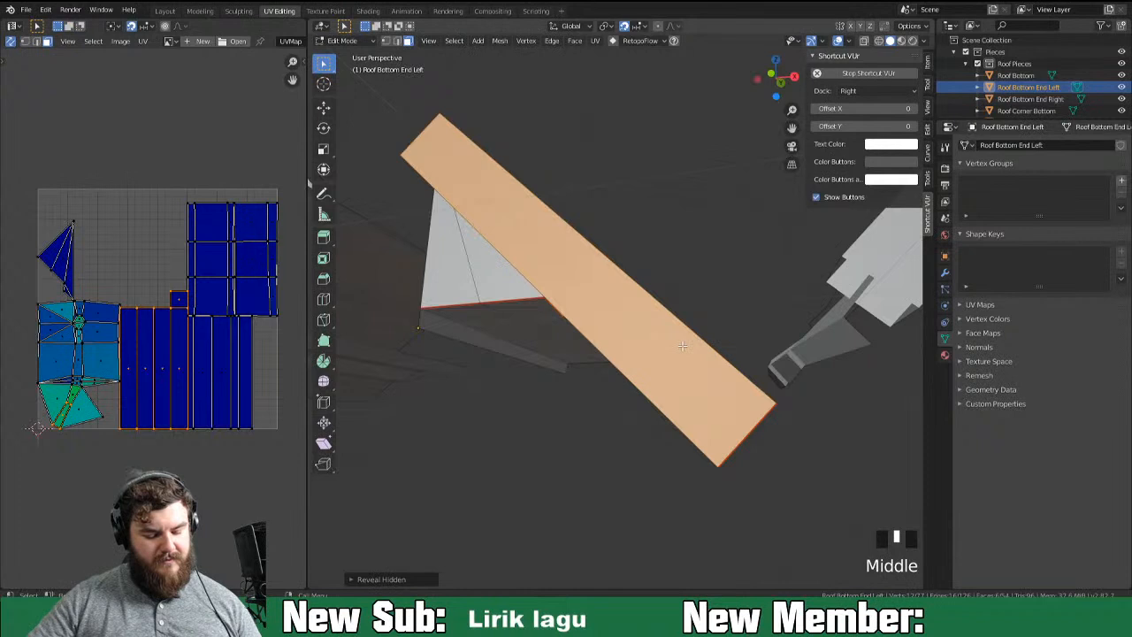
key(h)
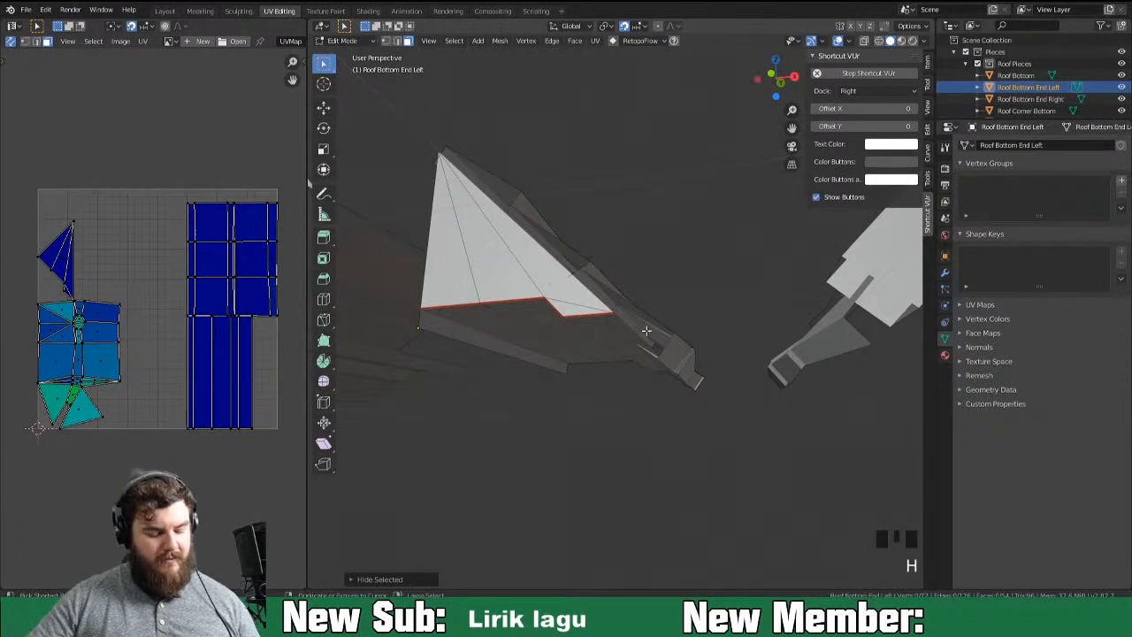
key(alt+h)
Hide the whole linked sloping end board and delete the face exposed behind it.
click(647, 329)
key(ctrl+k)
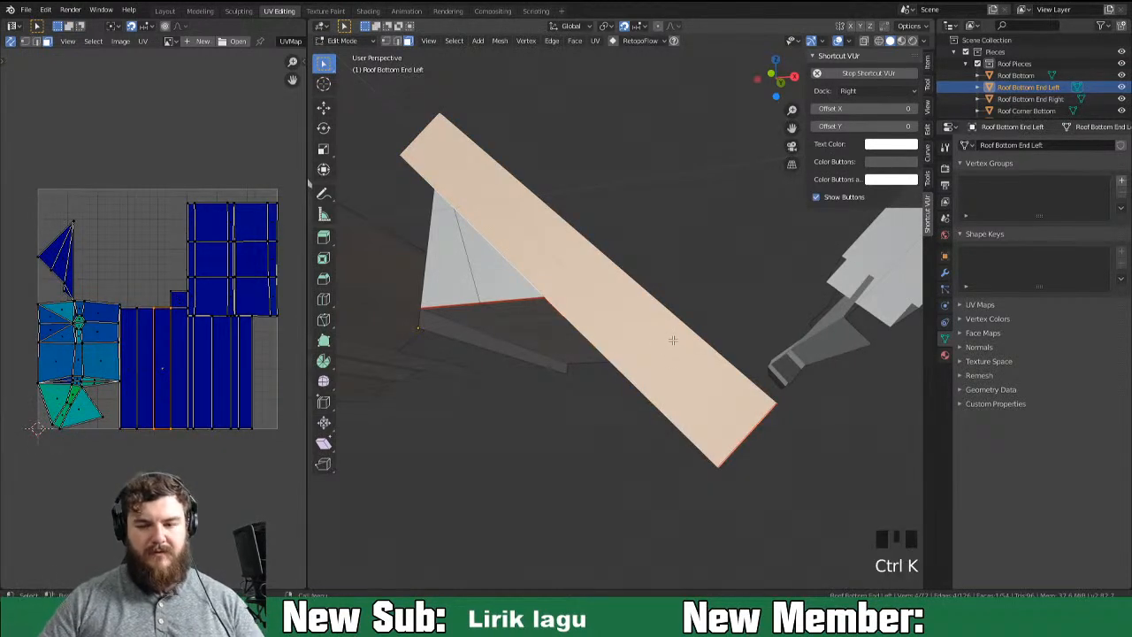
key(ctrl+l)
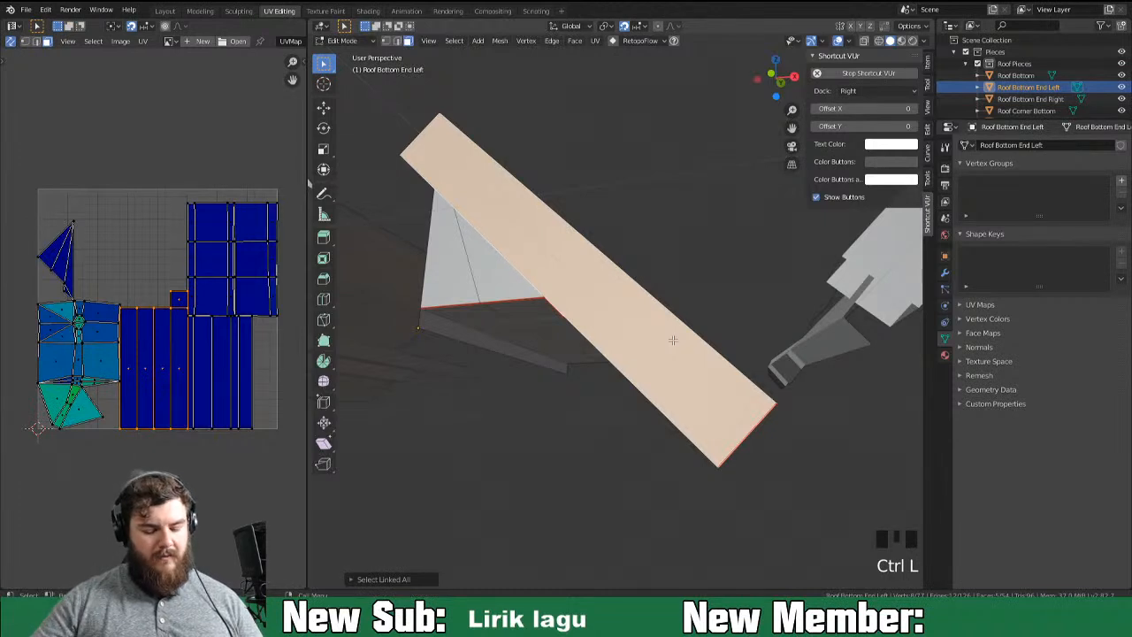
key(h)
click(671, 328)
key(x)
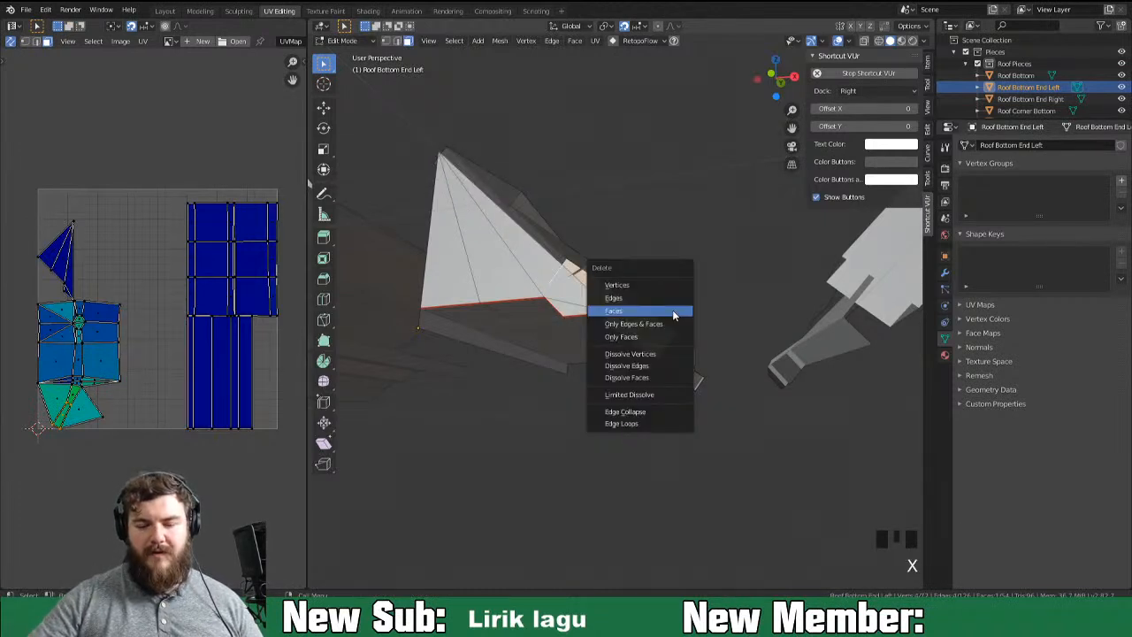
click(672, 311)
Unwrap the visible geometry, reveal the hidden end board, and unwrap the entire left end piece again.
middle_drag(683, 290, 702, 303)
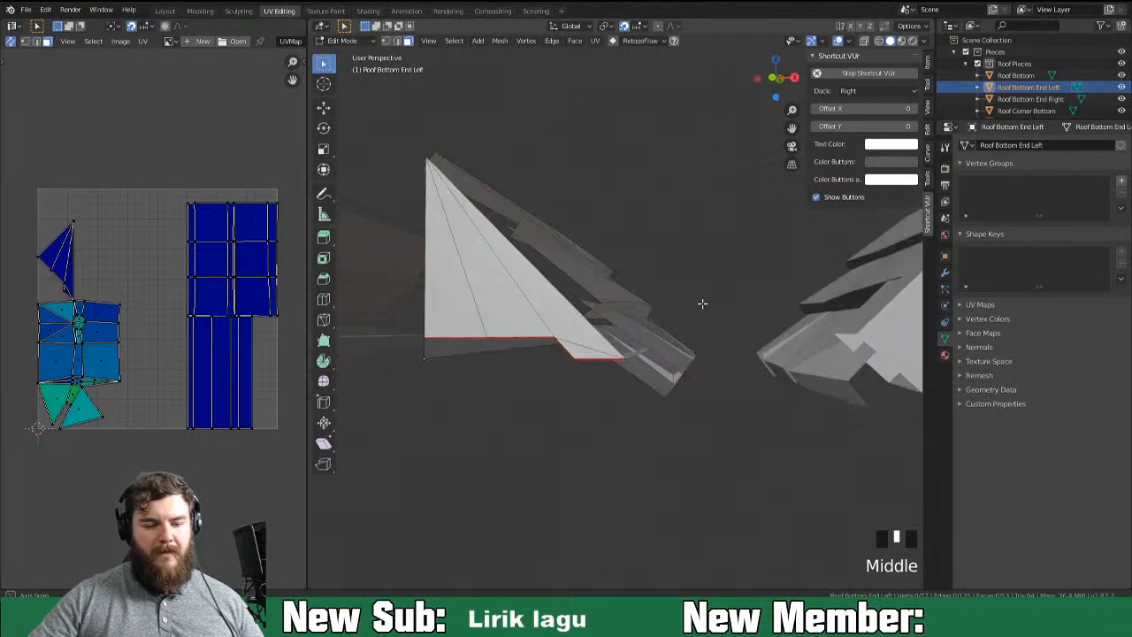
key(a)
key(u)
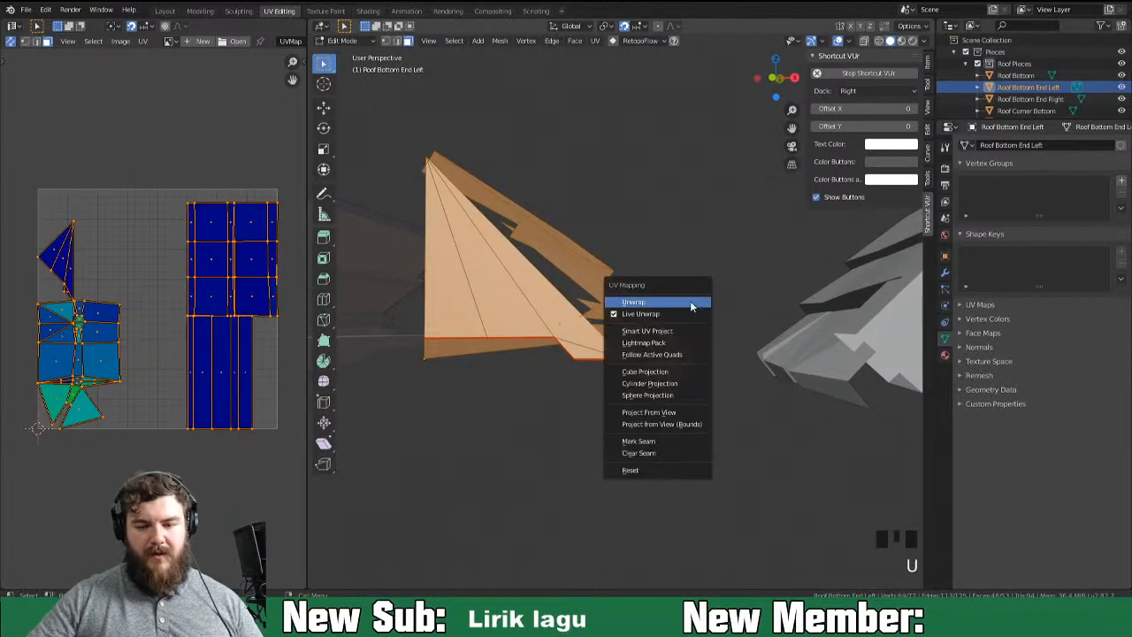
click(691, 301)
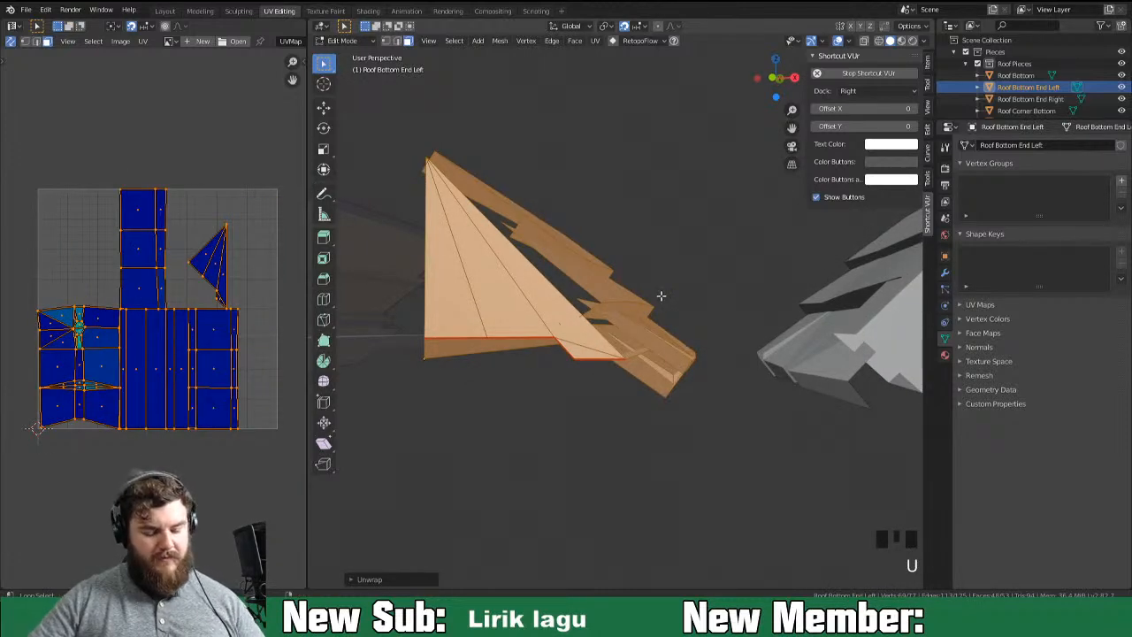
key(alt+h)
key(u)
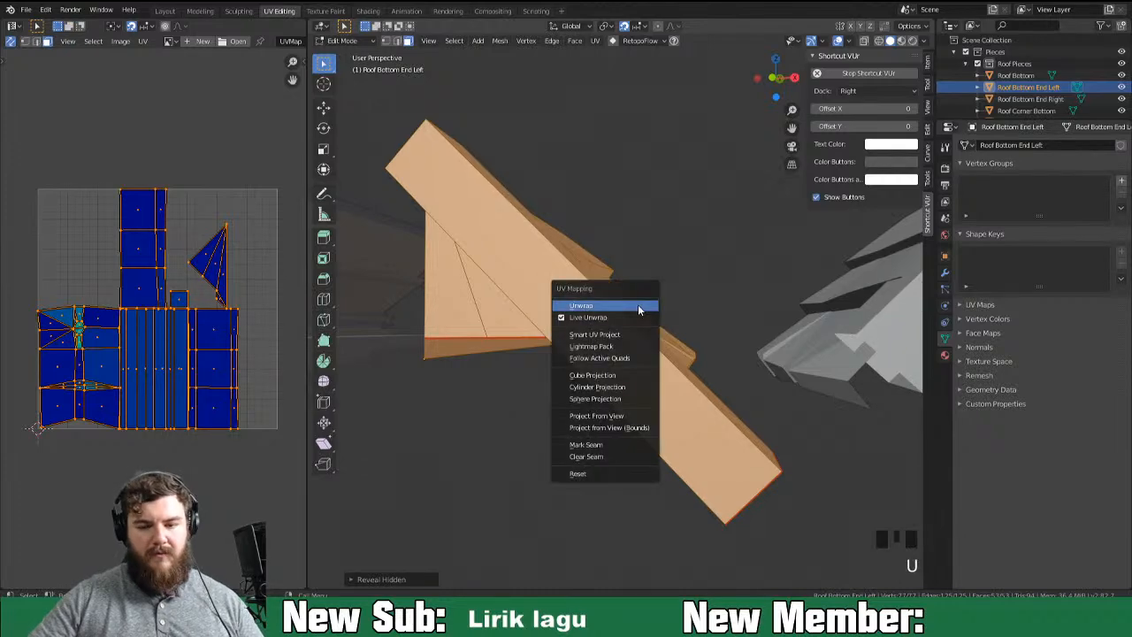
click(638, 305)
Examine the stretched areas around the shingle notches in the new UV layout and widen the UV editor.
scroll(109, 368, up, 2)
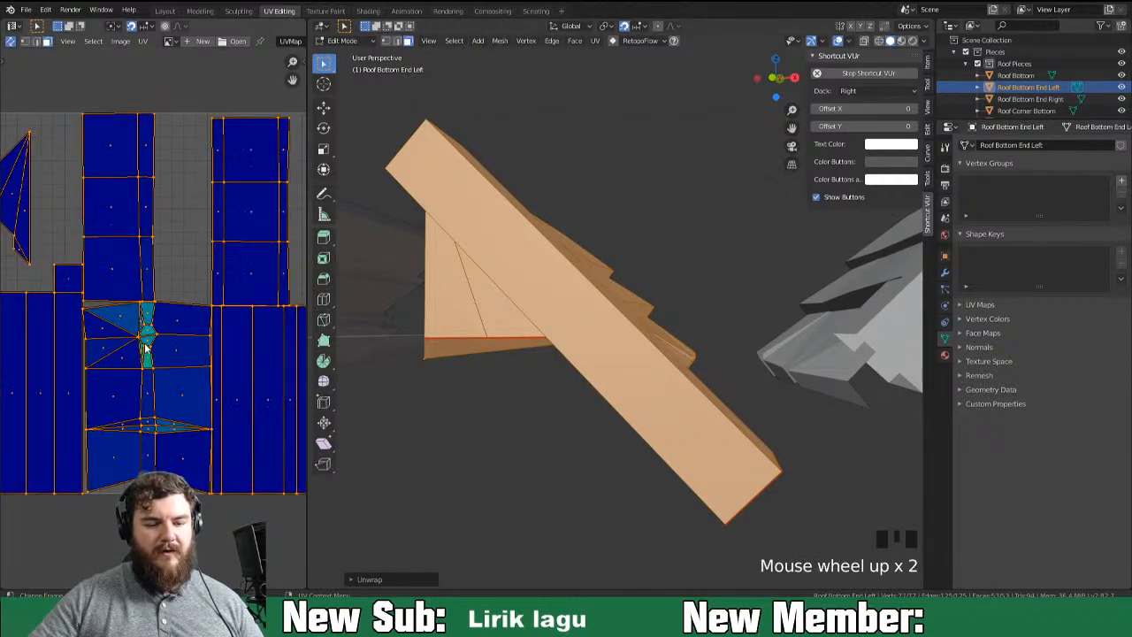
scroll(147, 349, up, 3)
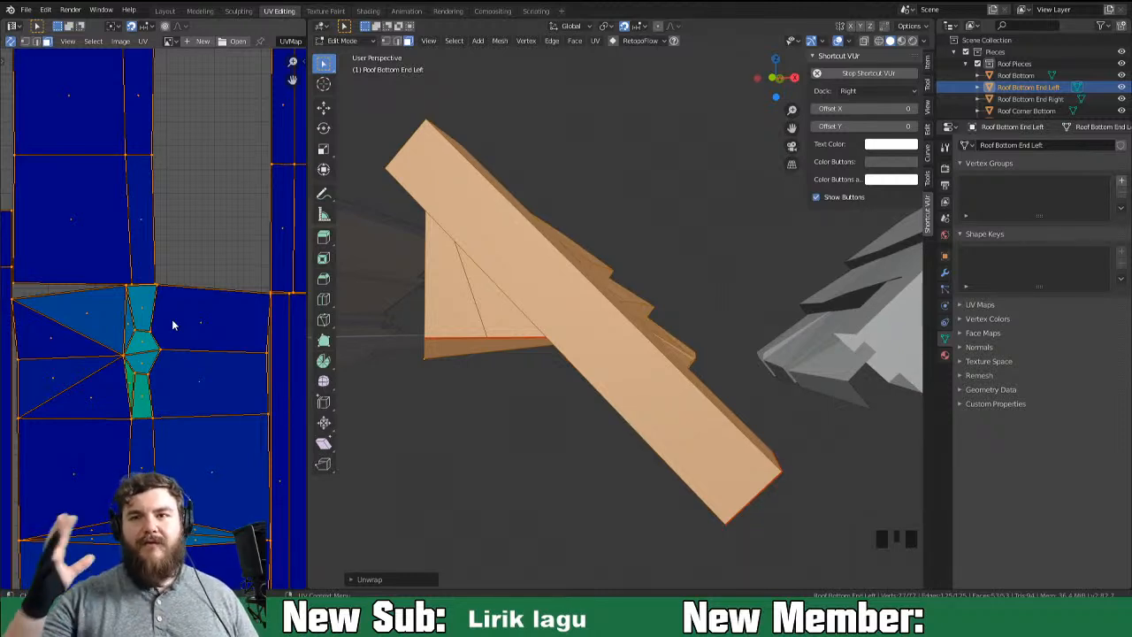
middle_drag(551, 550, 810, 401)
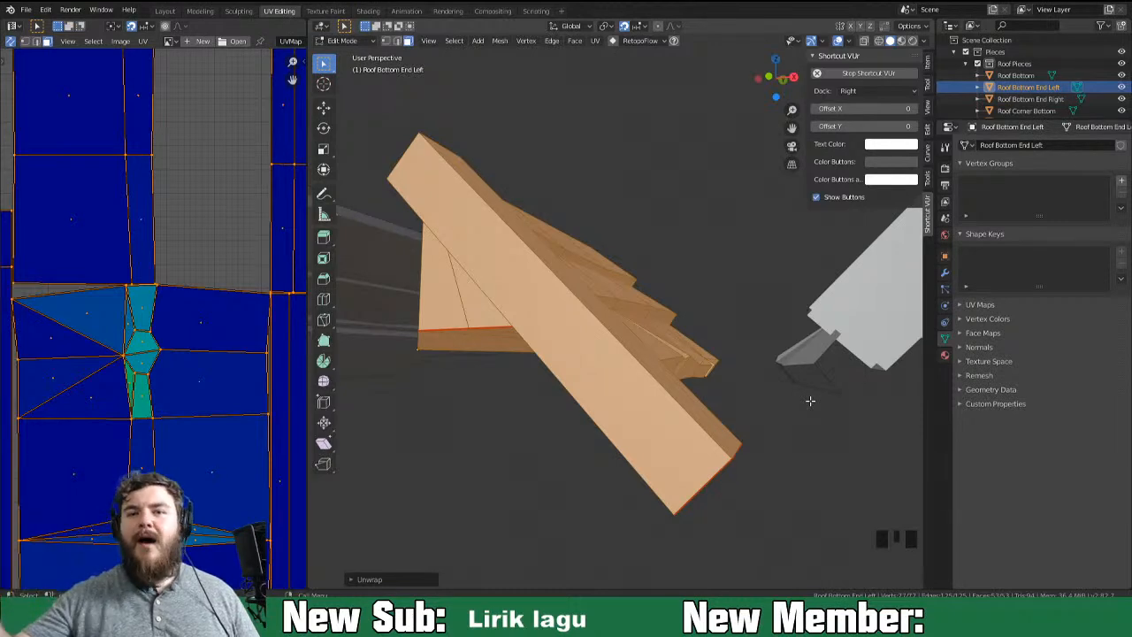
middle_drag(841, 371, 645, 437)
scroll(189, 355, down, 5)
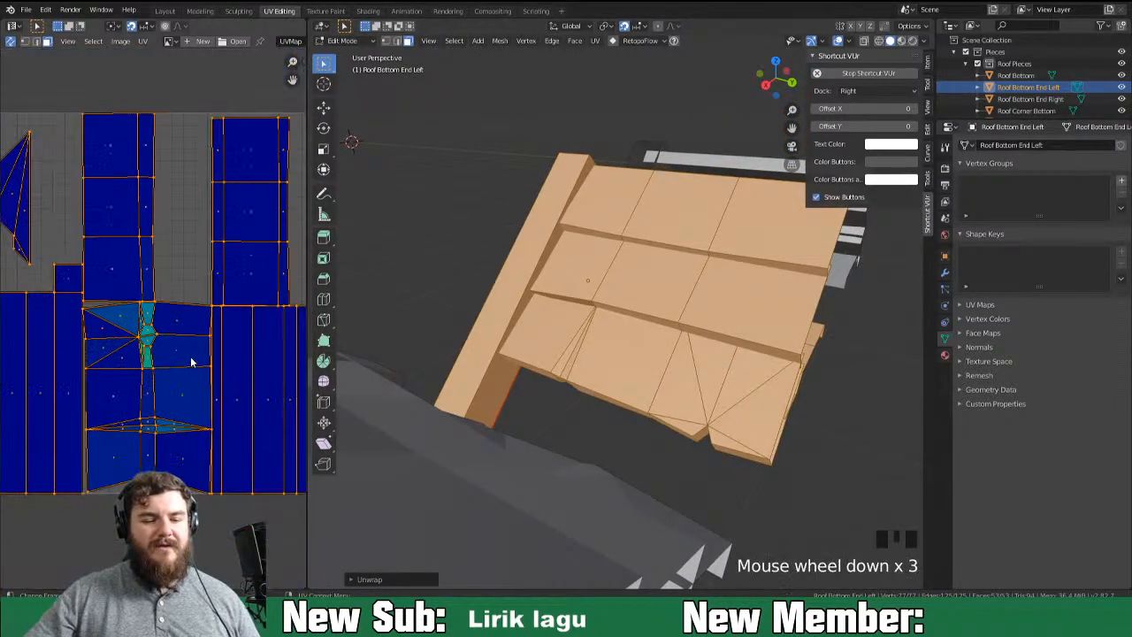
drag(307, 332, 352, 332)
middle_drag(619, 354, 664, 373)
scroll(664, 373, down, 1)
Leave mesh editing on the left end piece and select Roof Middle End Right.
key(Tab)
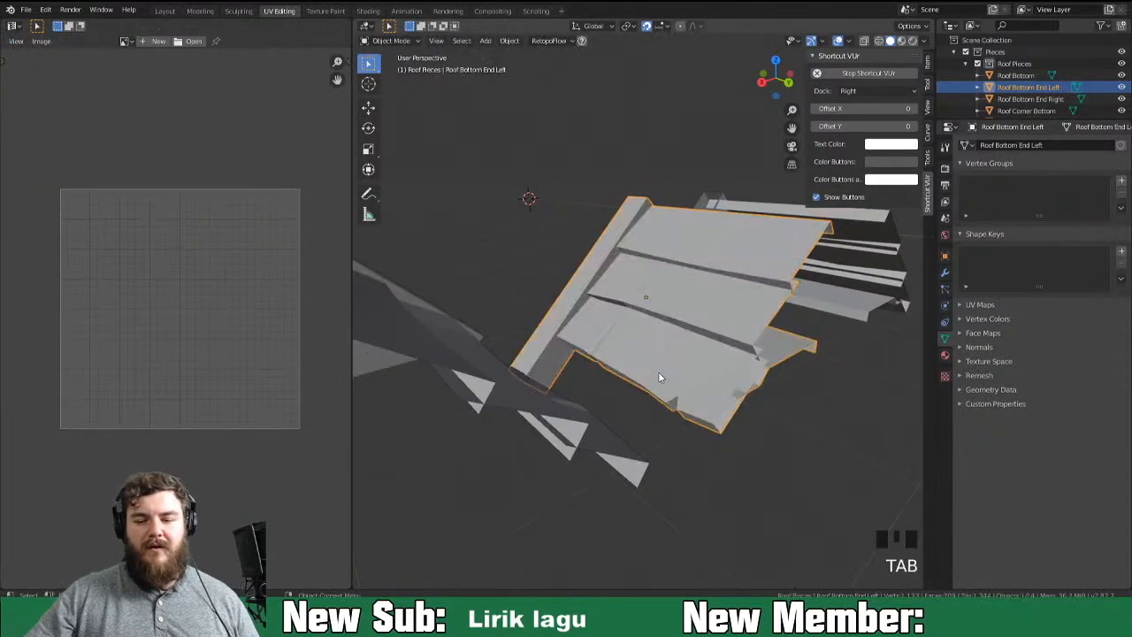
scroll(658, 372, down, 2)
middle_drag(658, 369, 606, 363)
key(Tab)
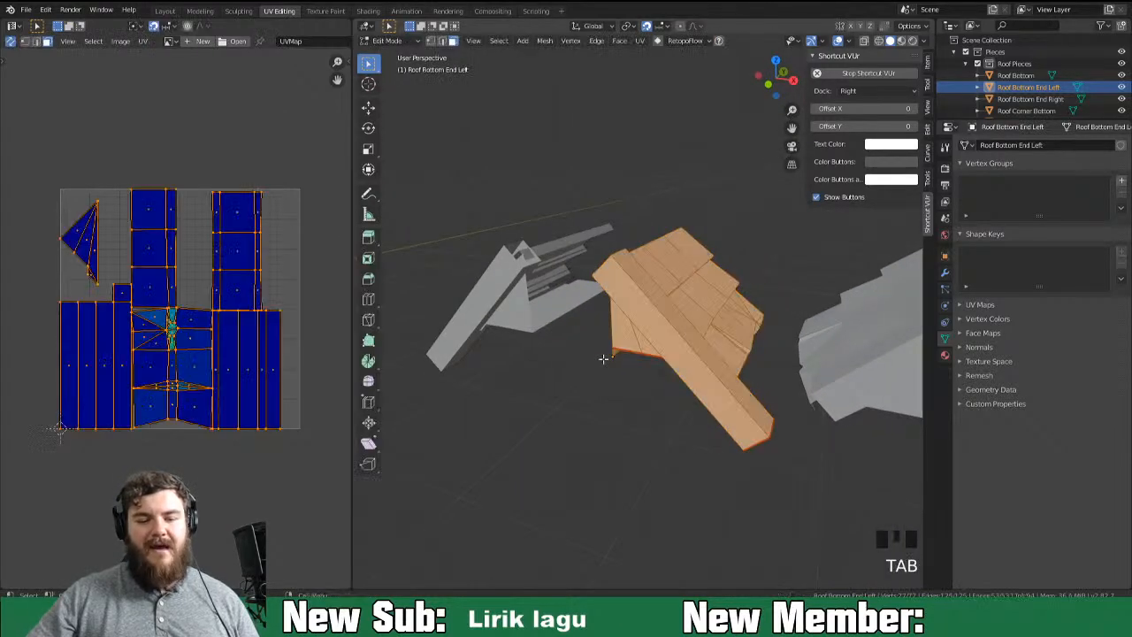
key(Tab)
middle_drag(691, 380, 589, 361)
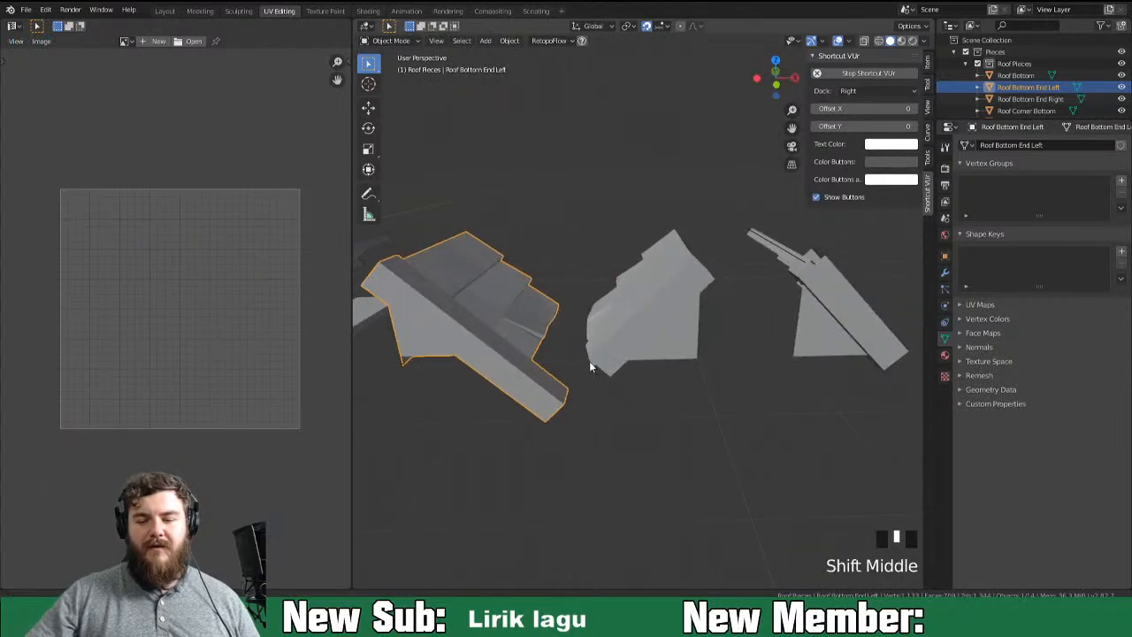
click(623, 338)
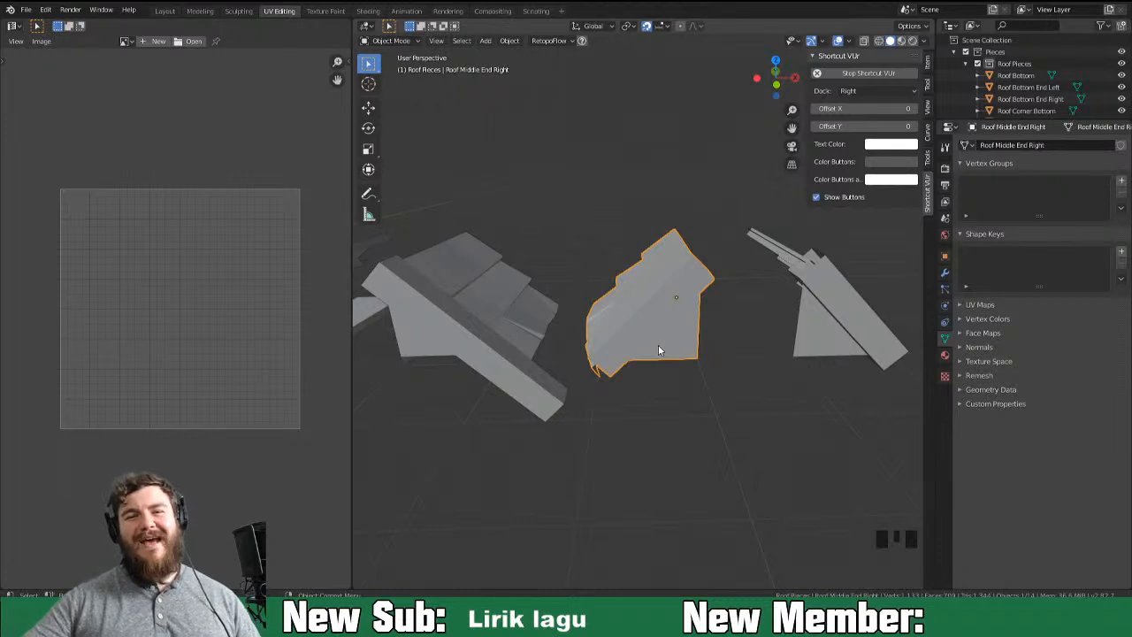
Unwrap the entire Roof Middle End Right mesh and inspect the end board's long narrow UV strip.
middle_drag(744, 408, 704, 387)
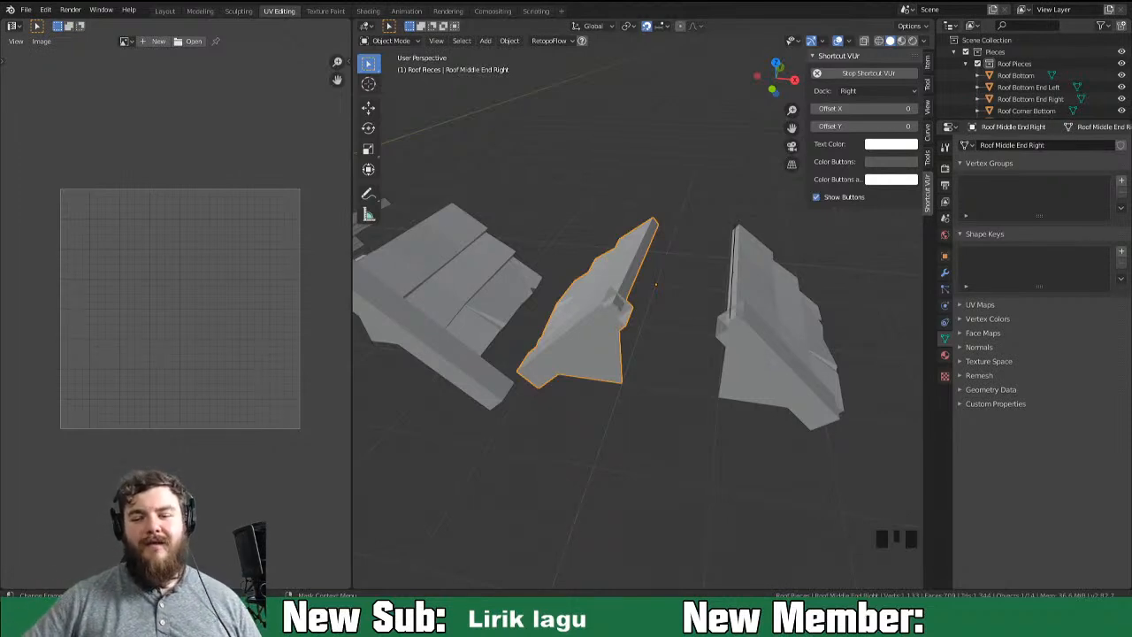
middle_drag(681, 317, 669, 289)
key(Tab)
key(u)
key(u)
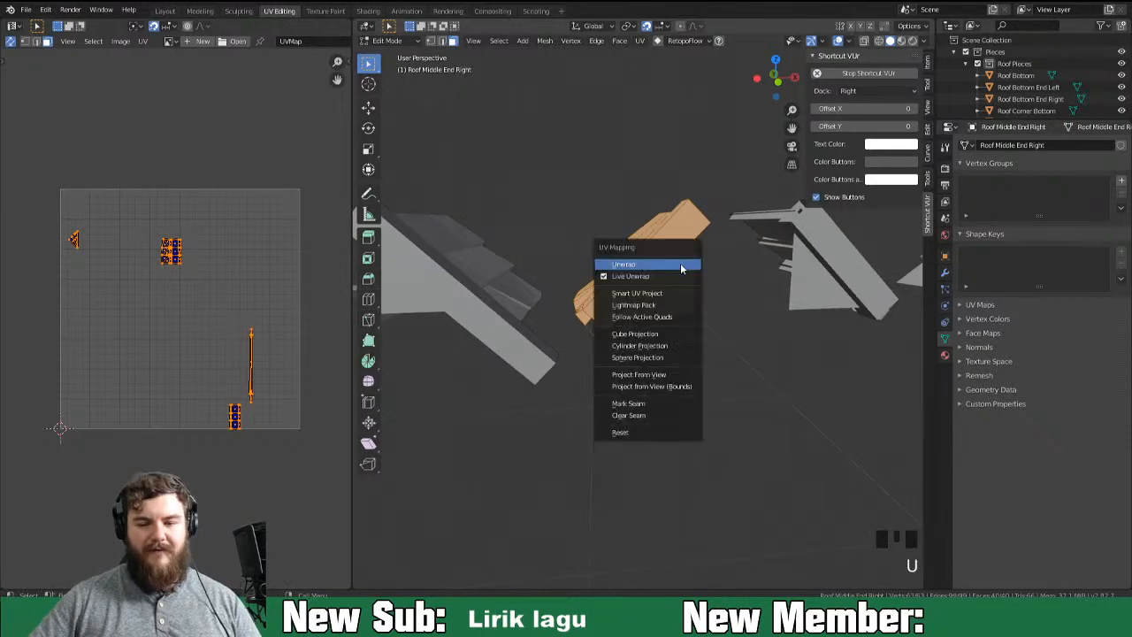
middle_drag(182, 328, 187, 330)
scroll(191, 330, up, 5)
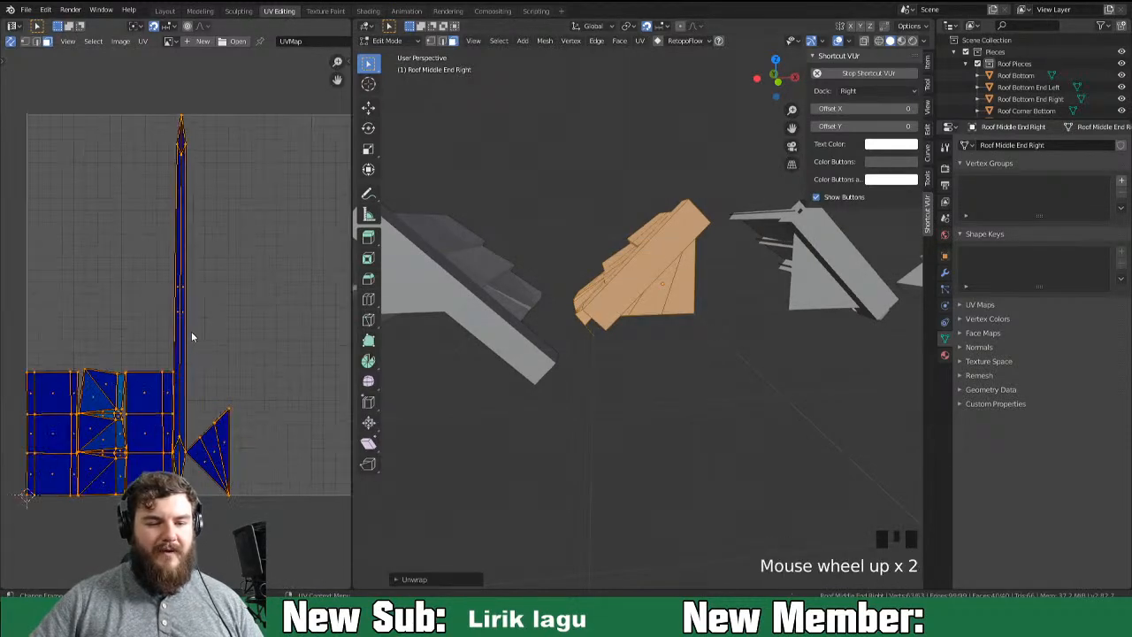
click(222, 257)
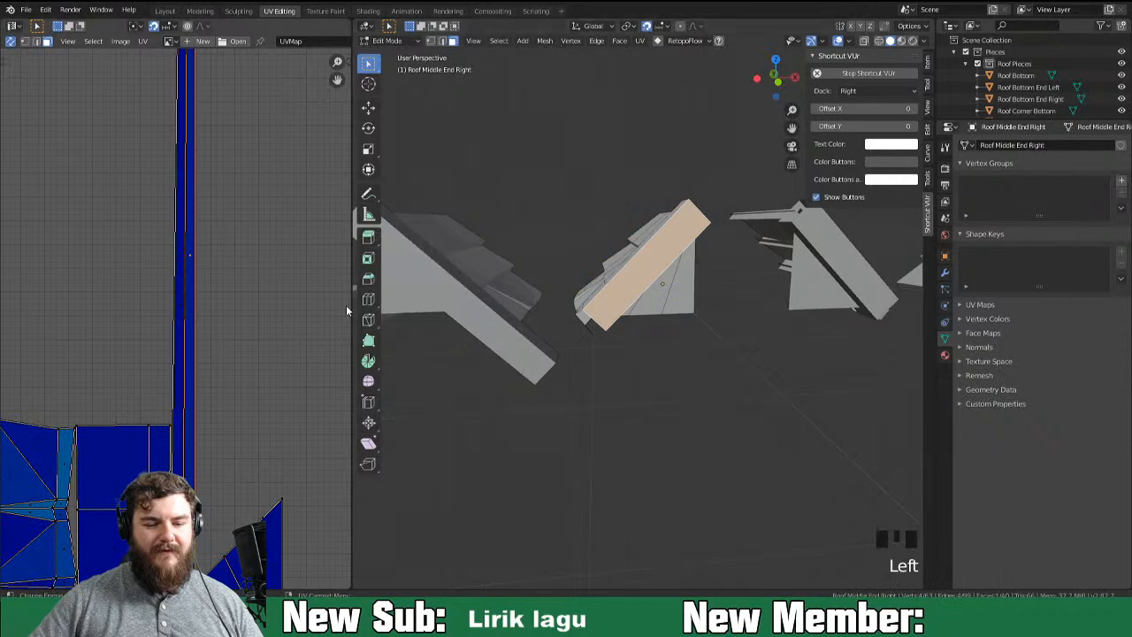
middle_drag(653, 318, 622, 235)
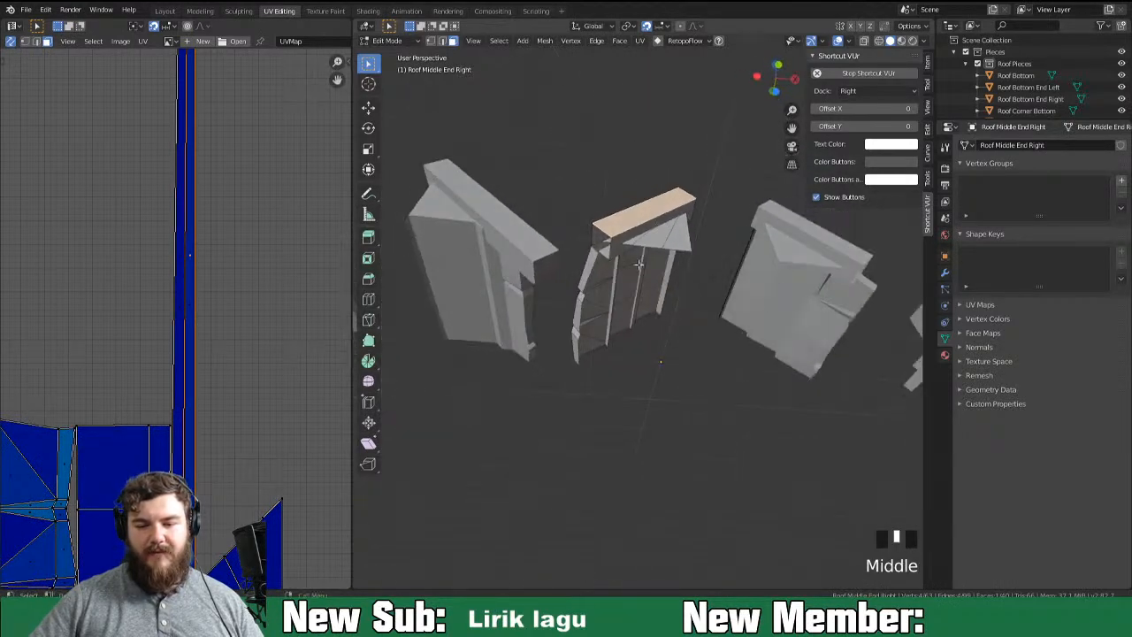
Mark a seam on the underside shingle edge beside the end board of Roof Middle End Right.
key(2)
alt+click(620, 253)
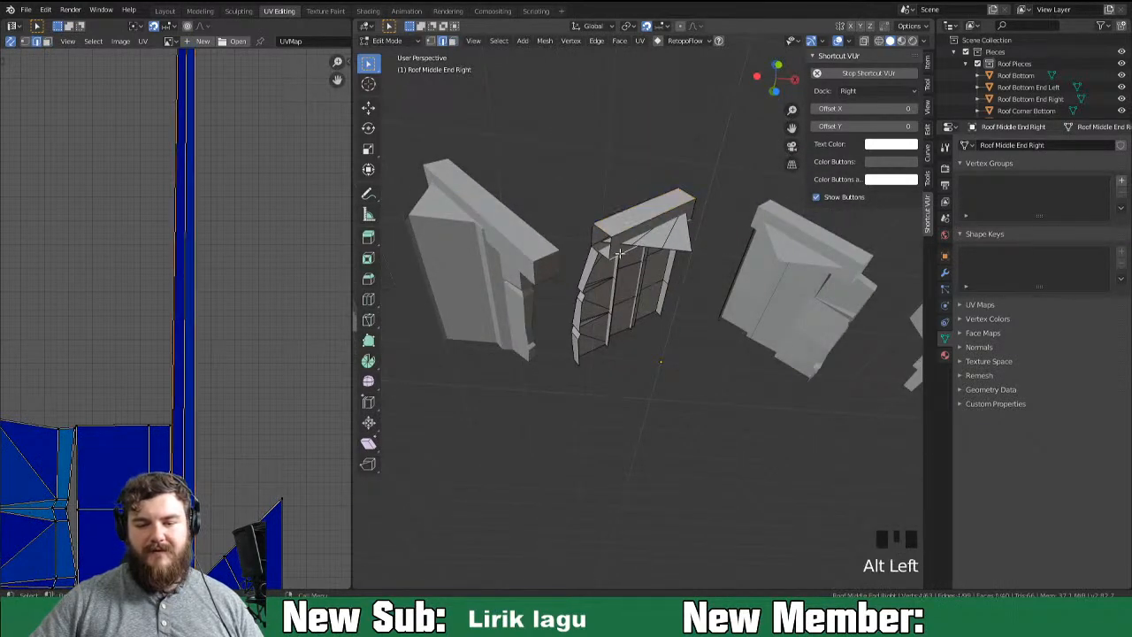
key(x)
click(709, 273)
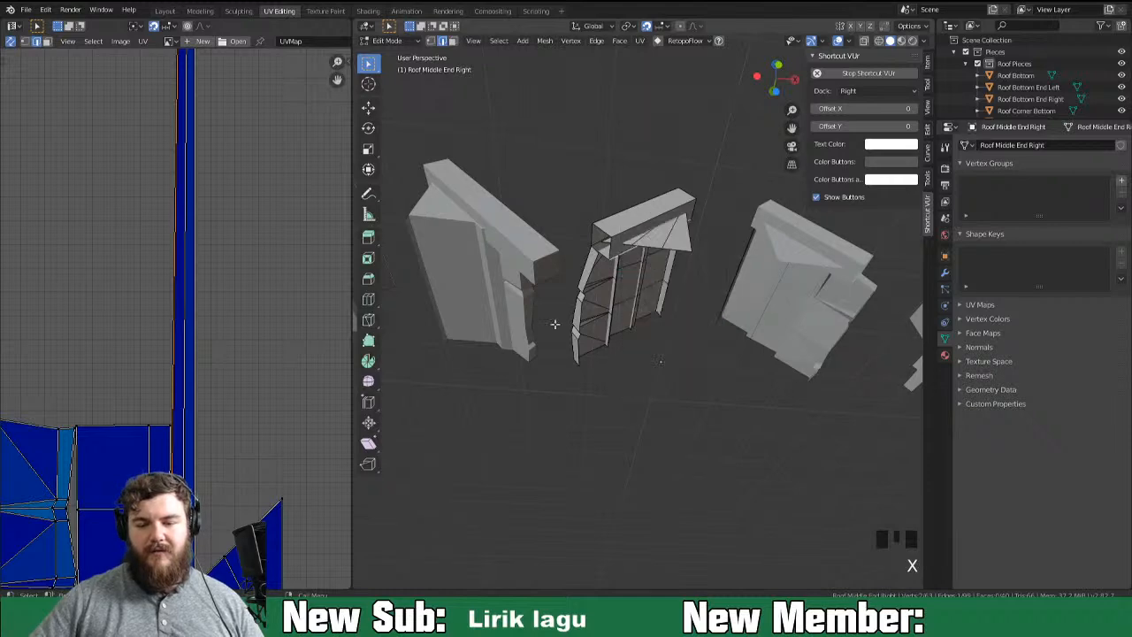
right_click(557, 322)
scroll(678, 288, down, 2)
scroll(265, 301, down, 5)
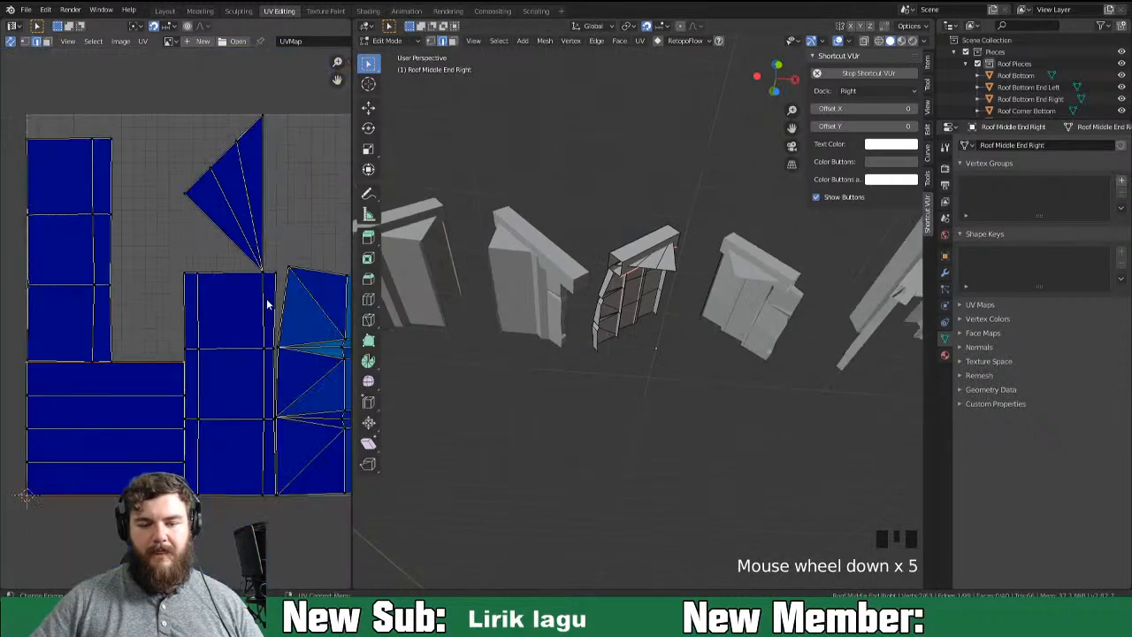
middle_drag(266, 299, 253, 302)
Switch mesh editing to Roof Middle End Left and delete the loose edge along its shingles.
middle_drag(673, 354, 593, 295)
key(Tab)
click(594, 295)
middle_drag(697, 331, 594, 321)
key(Tab)
scroll(585, 313, up, 4)
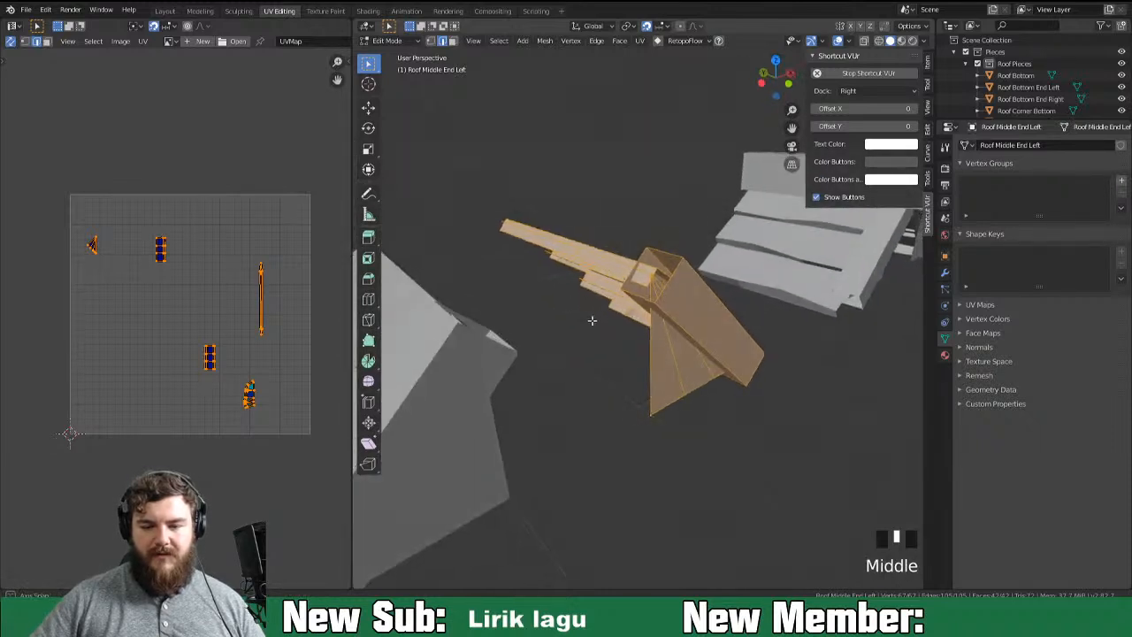
key(3)
key(2)
click(611, 269)
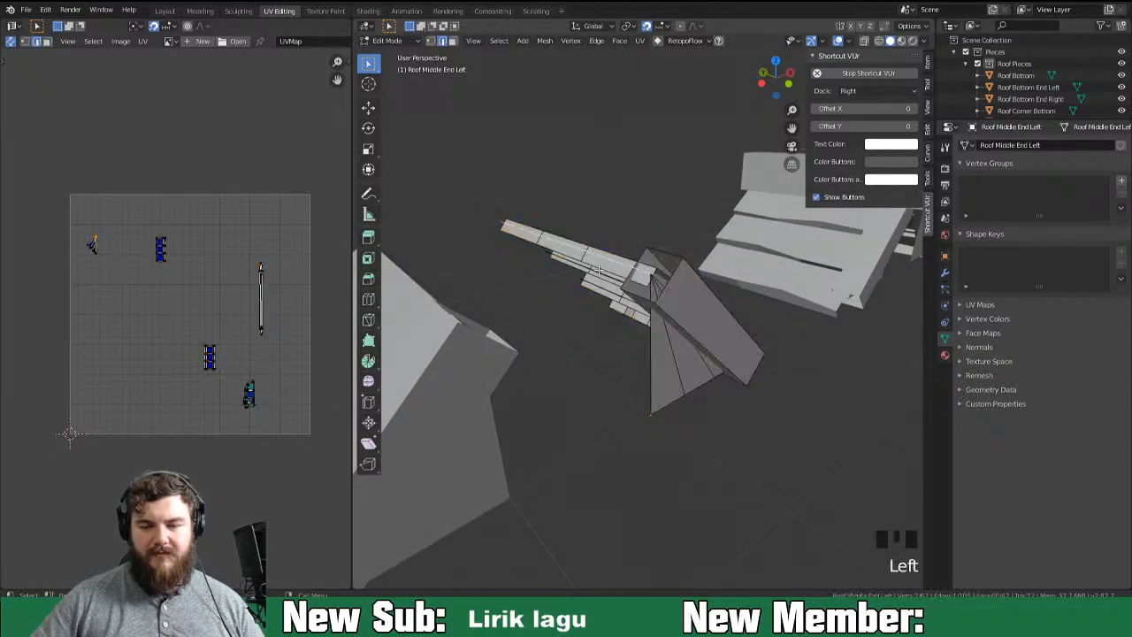
key(x)
click(591, 275)
mouse_move(591, 275)
middle_down()
mouse_move(513, 310)
mouse_move(396, 275)
mouse_move(580, 285)
middle_up()
key(Tab)
click(395, 275)
key(Tab)
key(Tab)
click(696, 312)
key(Tab)
Mark a seam on the underside edge beside the end board of Roof Middle End Left and leave mesh editing.
middle_drag(669, 376, 703, 265)
click(703, 265)
right_drag(650, 330, 650, 330)
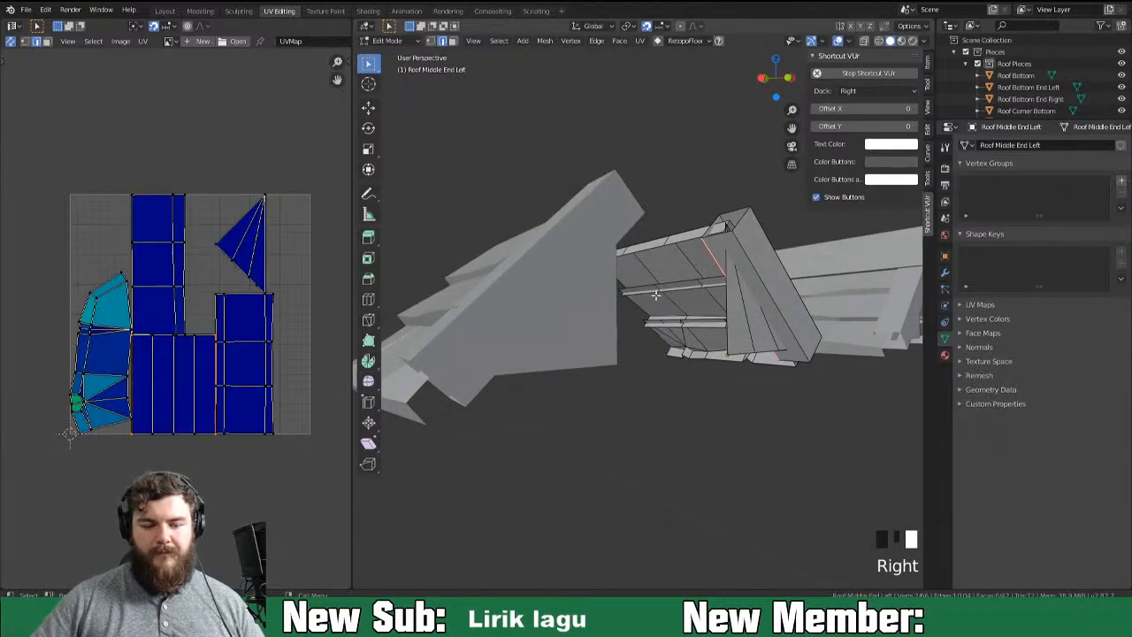
middle_drag(655, 294, 576, 354)
key(Tab)
scroll(726, 295, down, 5)
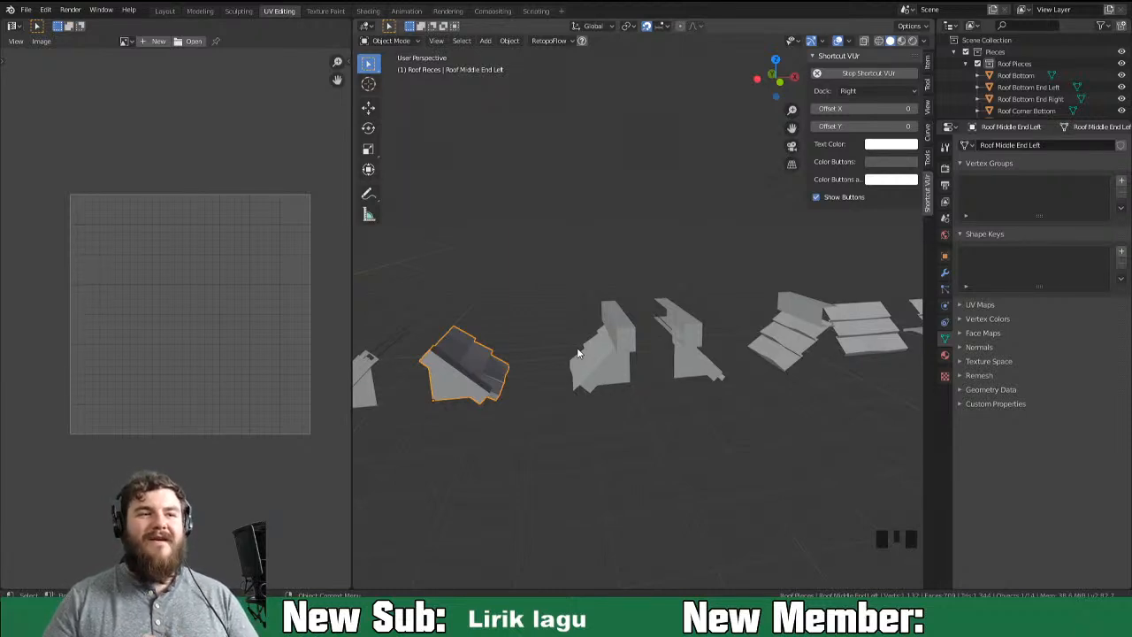
Select Roof Top End Right and save House Pieces.blend.
click(589, 350)
middle_drag(589, 351, 598, 385)
scroll(601, 403, up, 4)
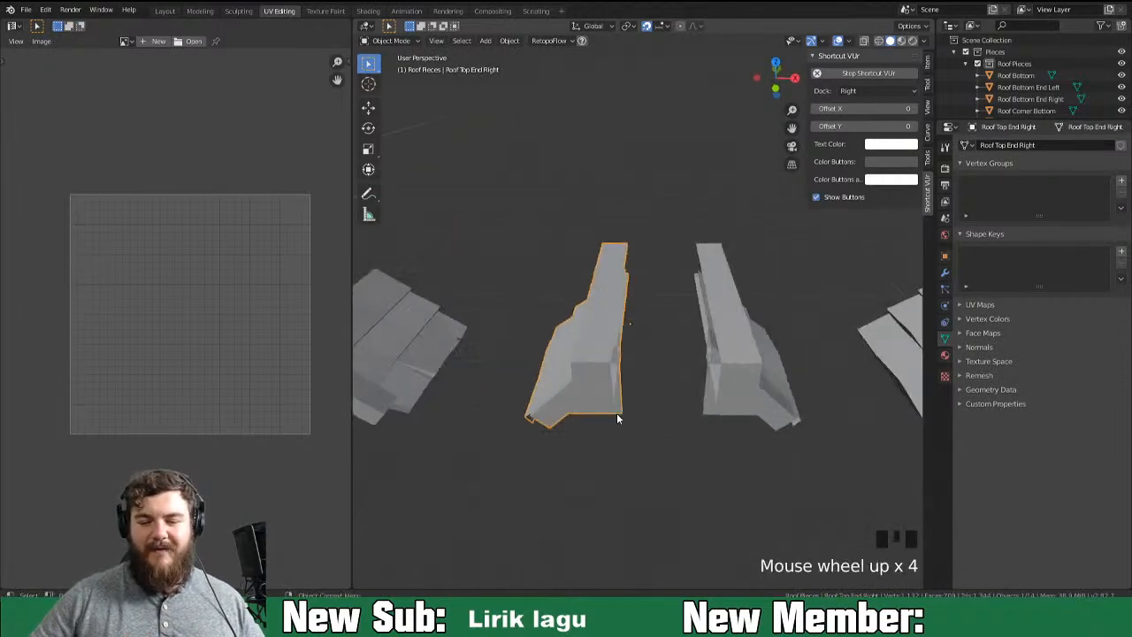
shift+middle_drag(629, 459, 669, 439)
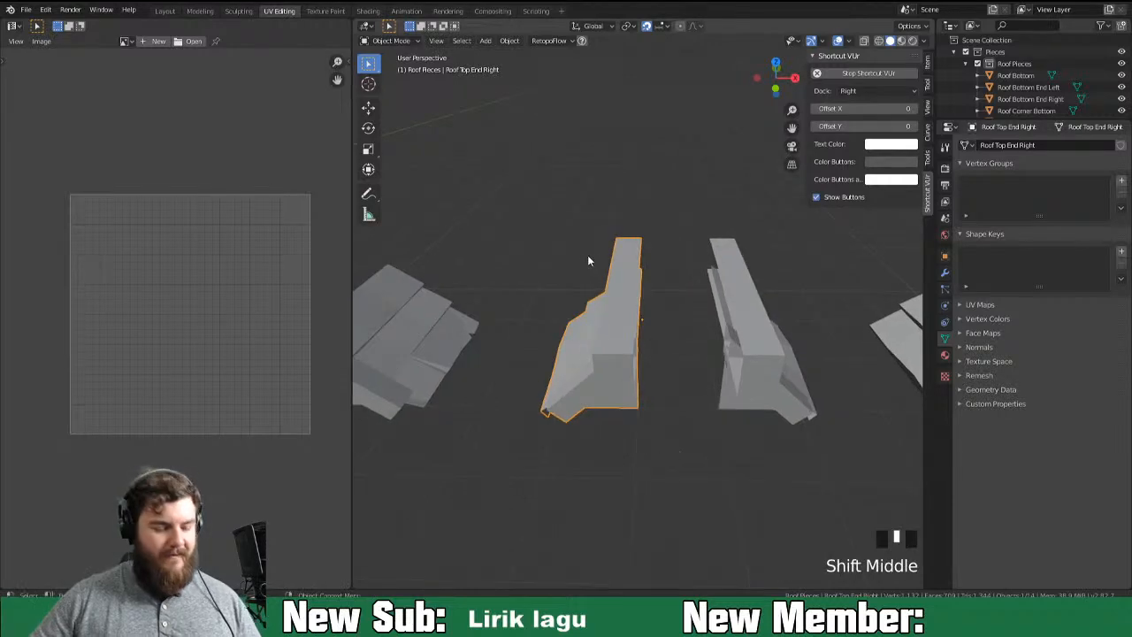
key(ctrl+s)
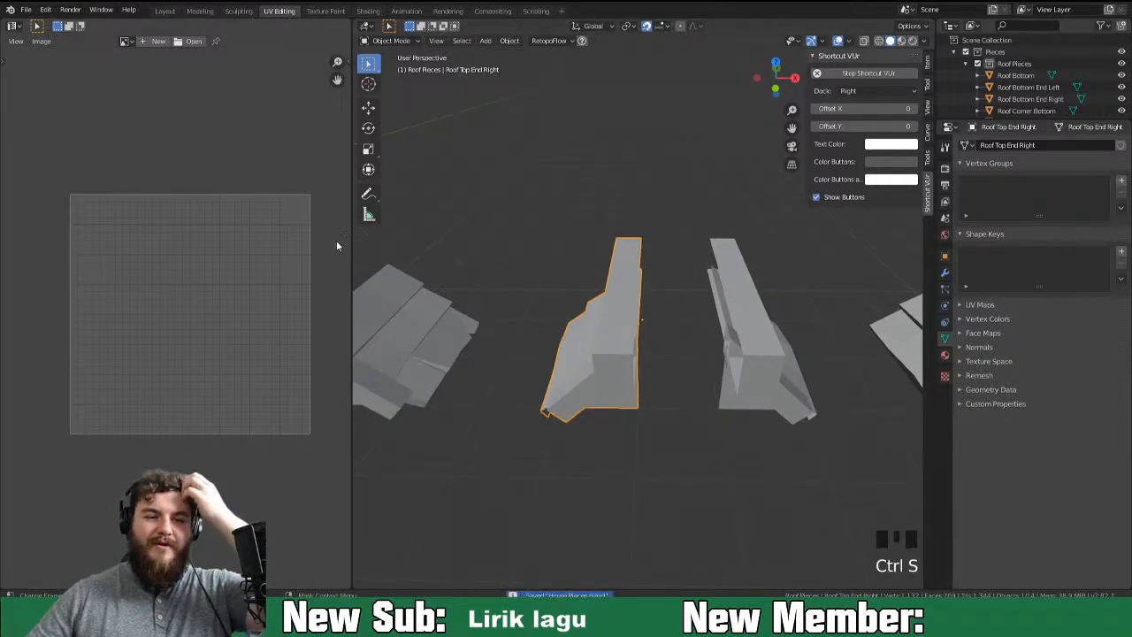
Open the recent file Shield and Sword Course.blend and examine the painted sword and shield from several angles.
click(26, 9)
mouse_move(66, 49)
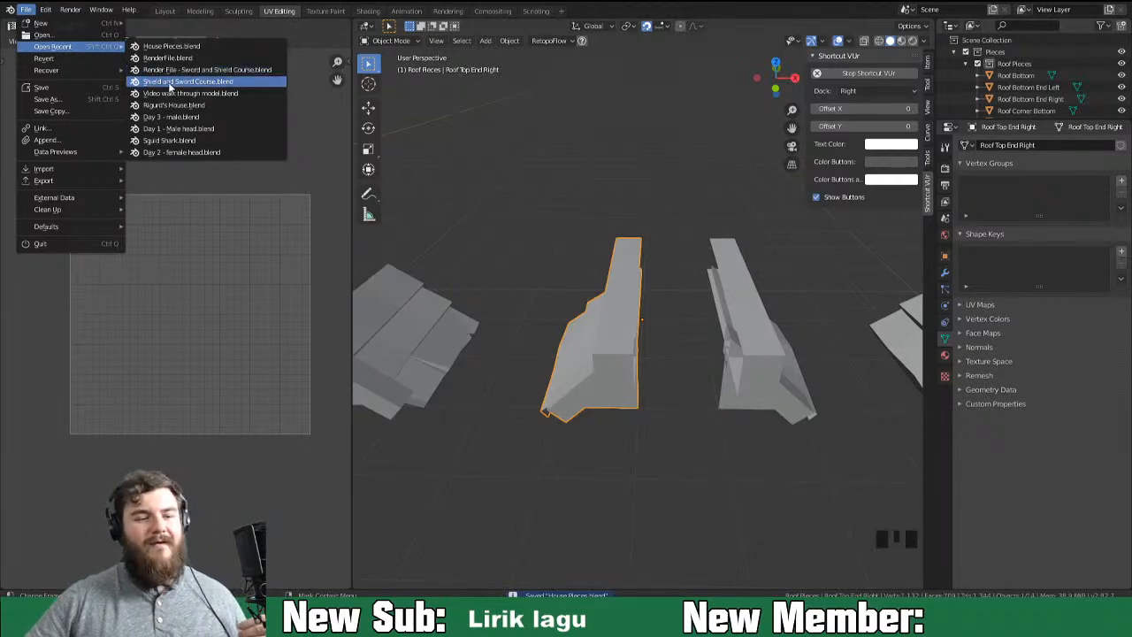
click(169, 81)
middle_drag(706, 258, 586, 307)
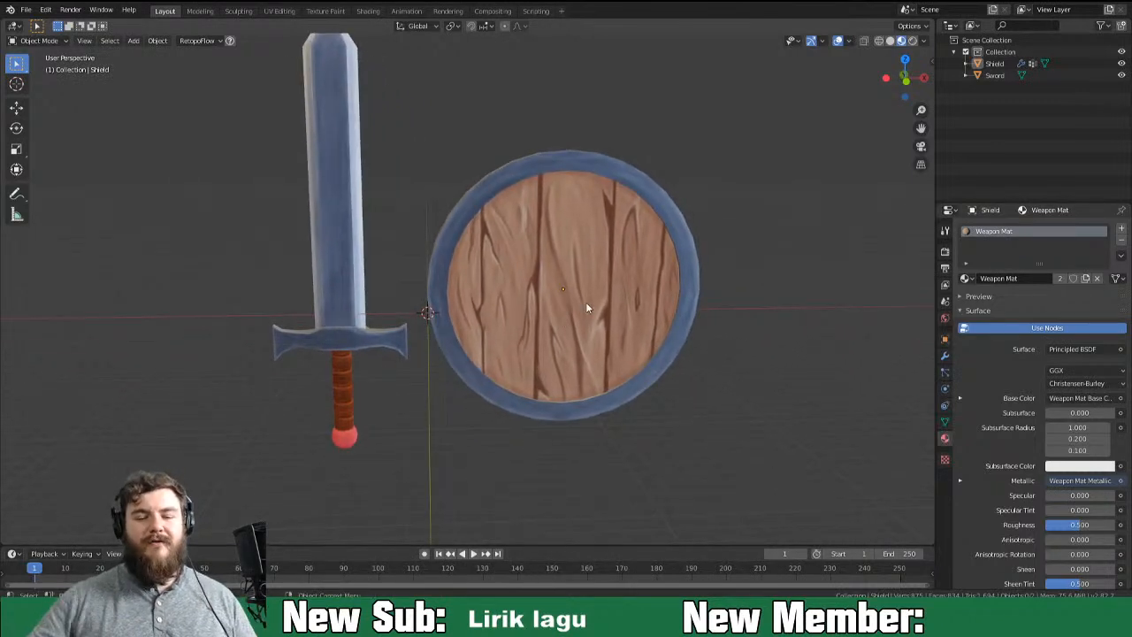
middle_drag(586, 302, 696, 343)
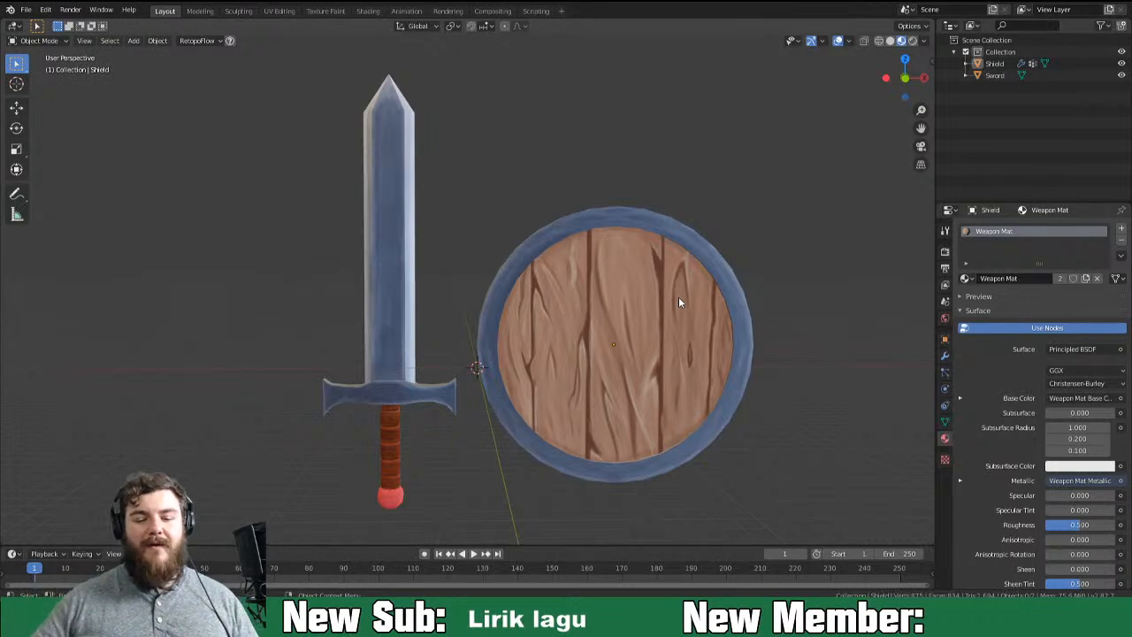
middle_drag(666, 272, 502, 307)
middle_drag(556, 234, 640, 254)
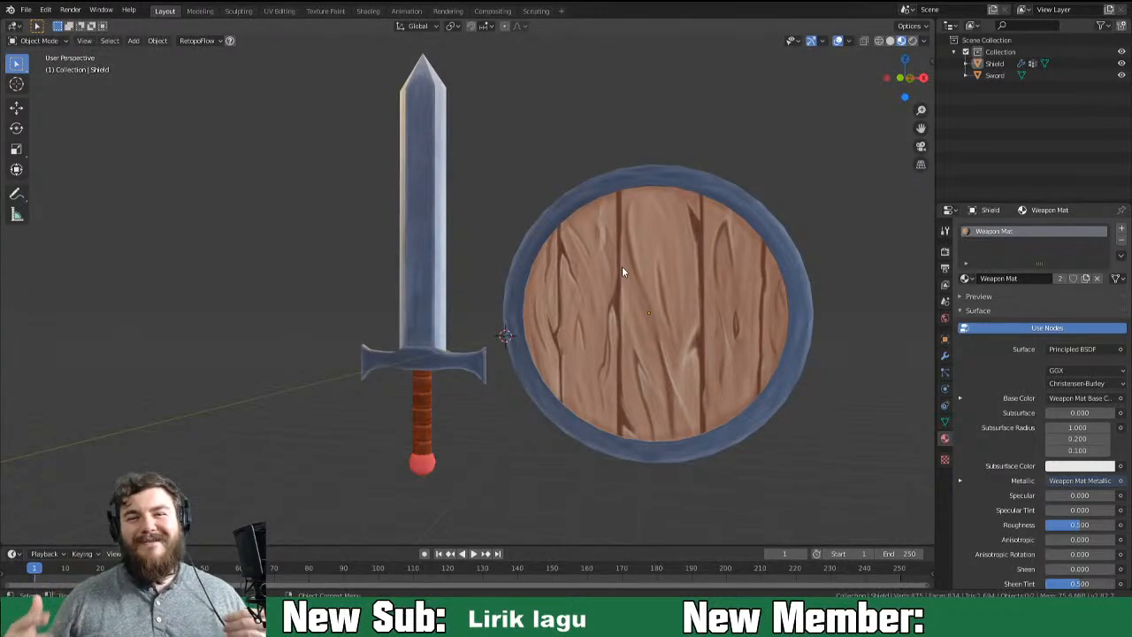
middle_drag(622, 266, 617, 309)
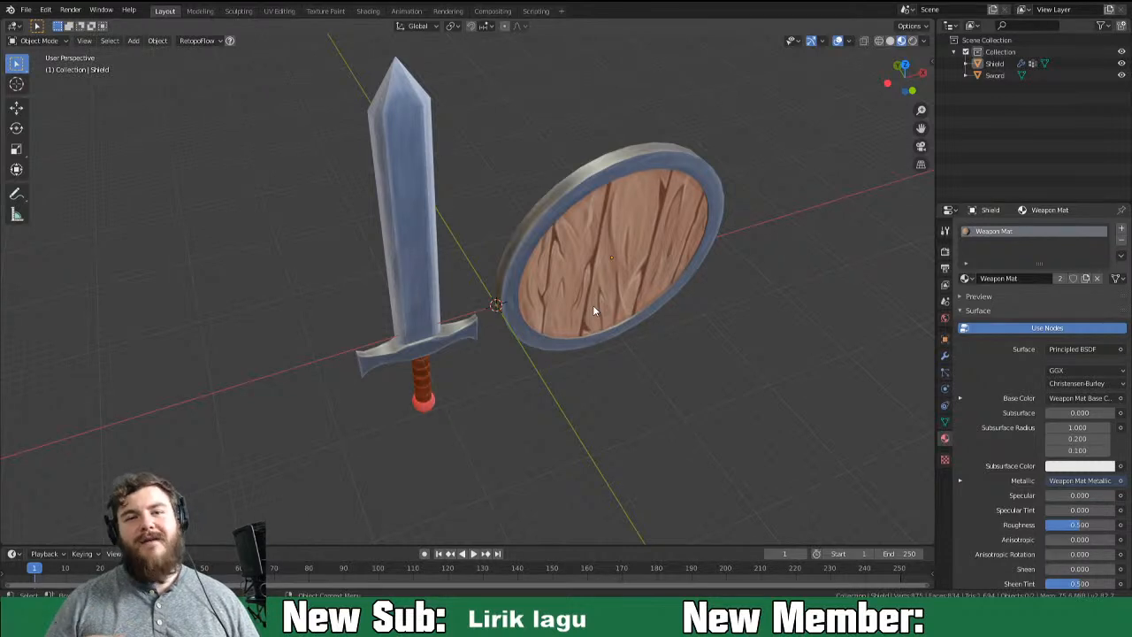
middle_drag(616, 239, 623, 268)
middle_drag(442, 225, 526, 371)
Select the sword and inspect the painted textures of the sword and shield up close and from the side.
click(462, 287)
scroll(597, 374, up, 4)
middle_drag(597, 374, 586, 303)
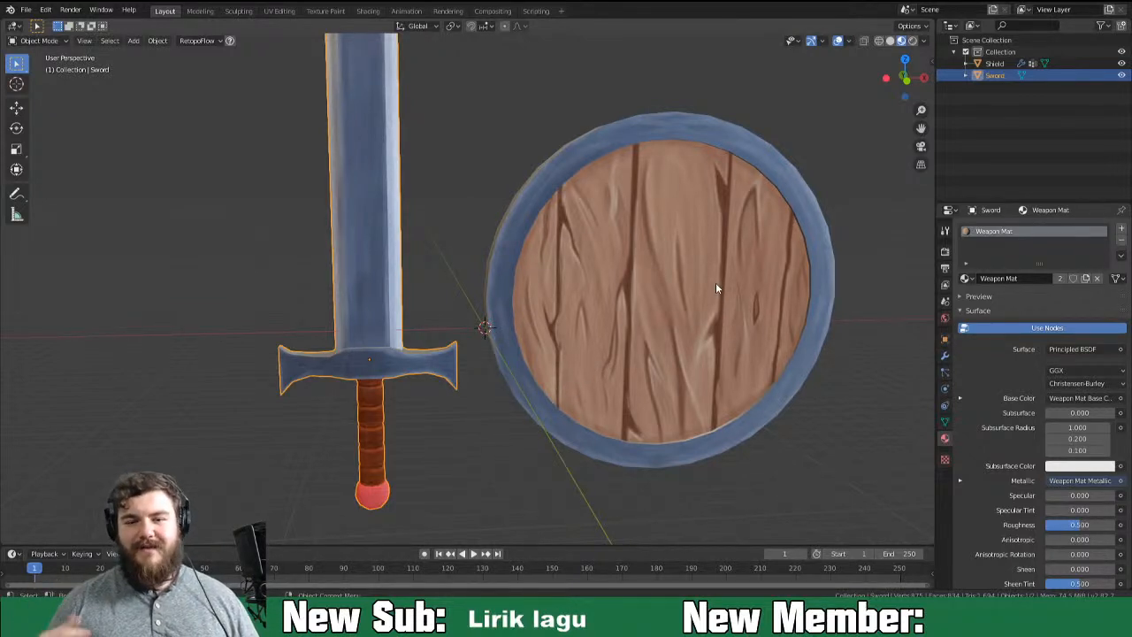
scroll(508, 210, down, 5)
middle_drag(546, 235, 538, 324)
scroll(384, 346, up, 4)
middle_drag(538, 324, 521, 321)
scroll(513, 322, up, 2)
scroll(463, 247, down, 4)
middle_drag(463, 247, 427, 179)
scroll(426, 179, up, 3)
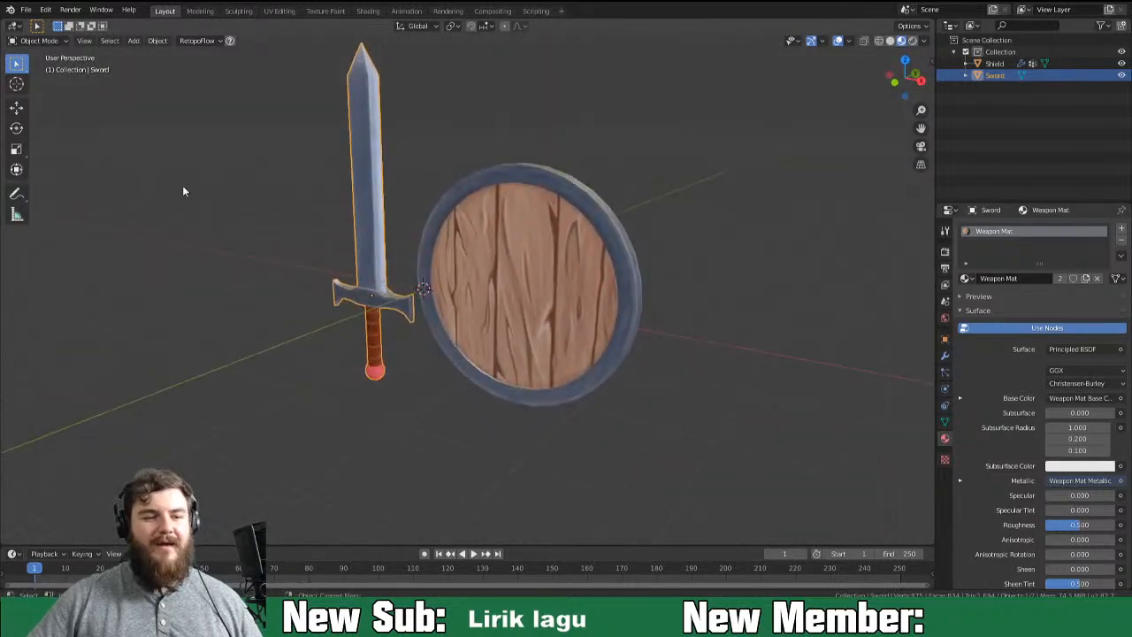
Save Shield and Sword Course.blend and reopen the recent file House Pieces.blend.
key(ctrl+s)
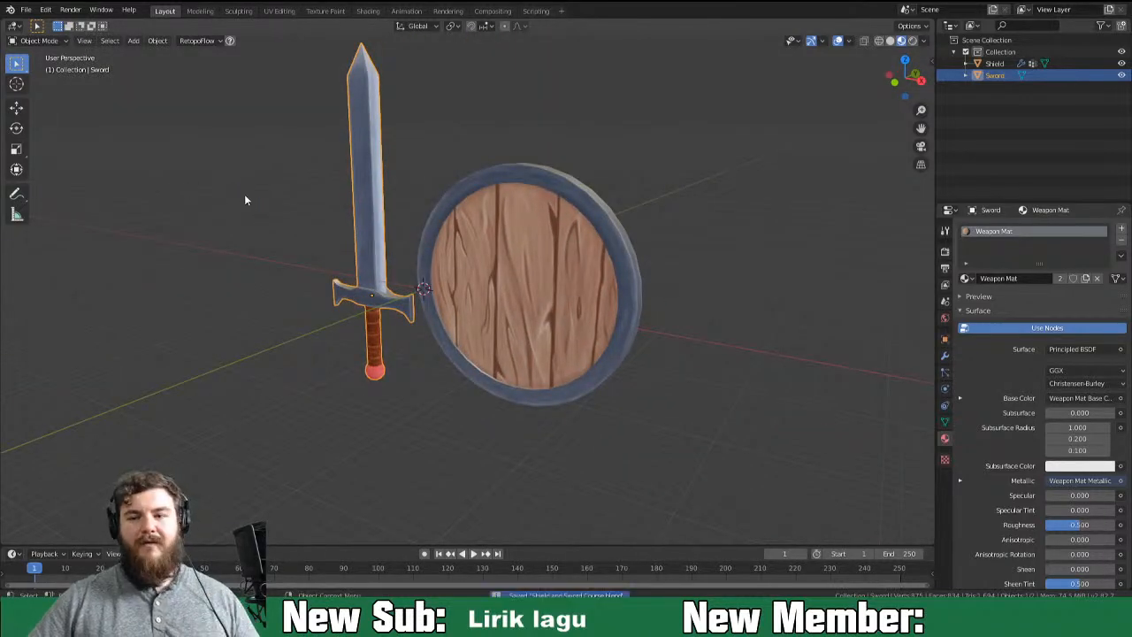
click(26, 9)
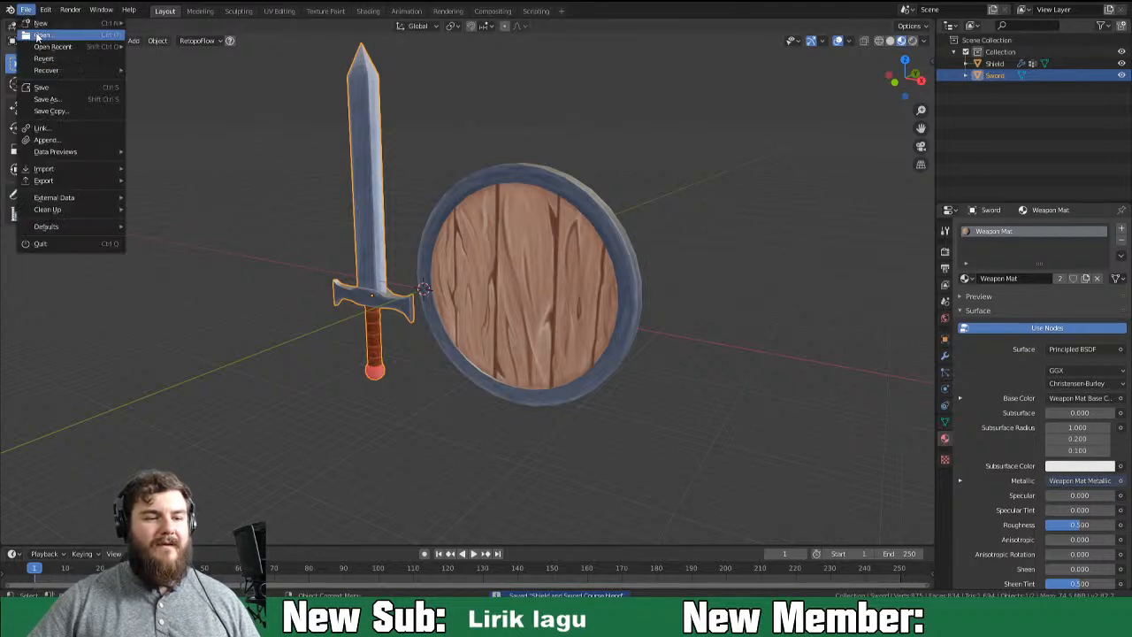
mouse_move(53, 46)
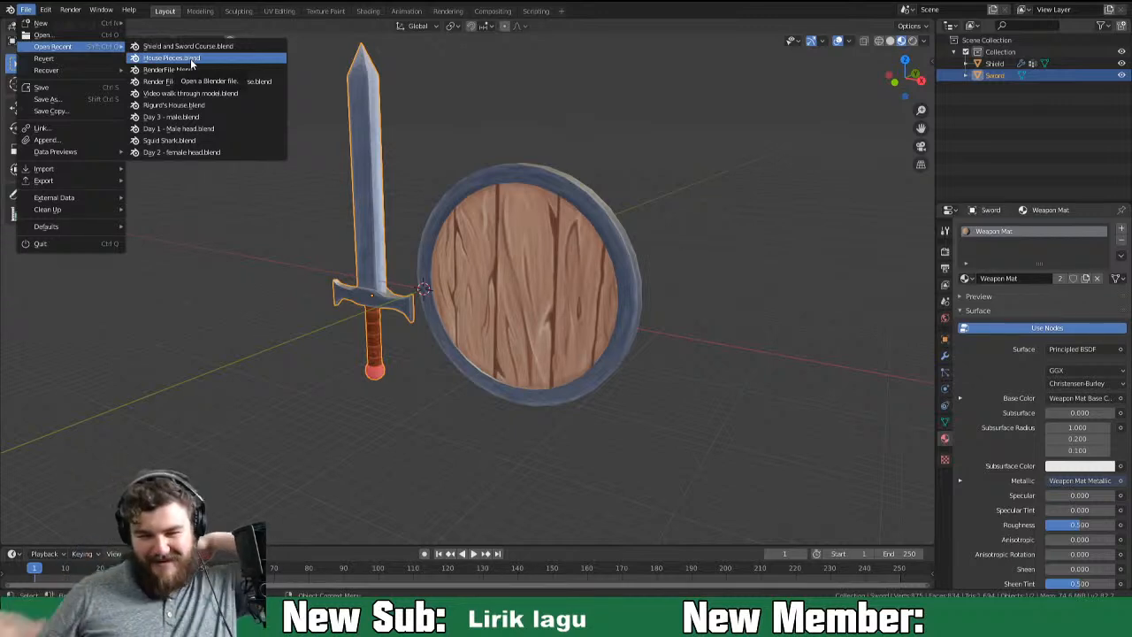
middle_drag(773, 319, 634, 310)
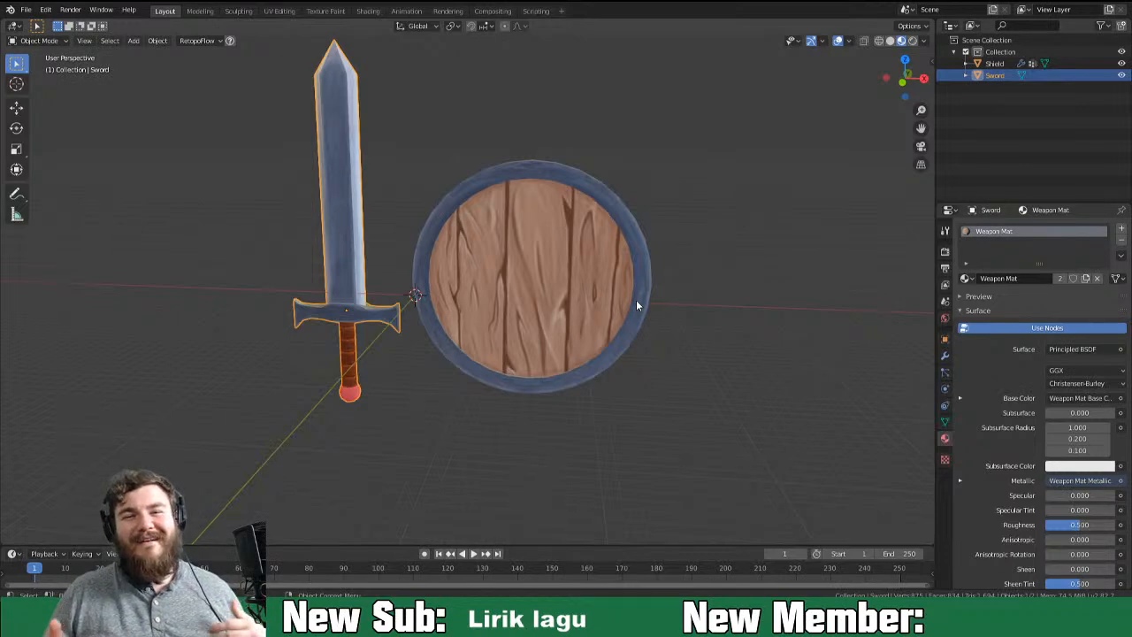
mouse_move(439, 324)
middle_down()
mouse_move(525, 278)
mouse_move(434, 317)
middle_up()
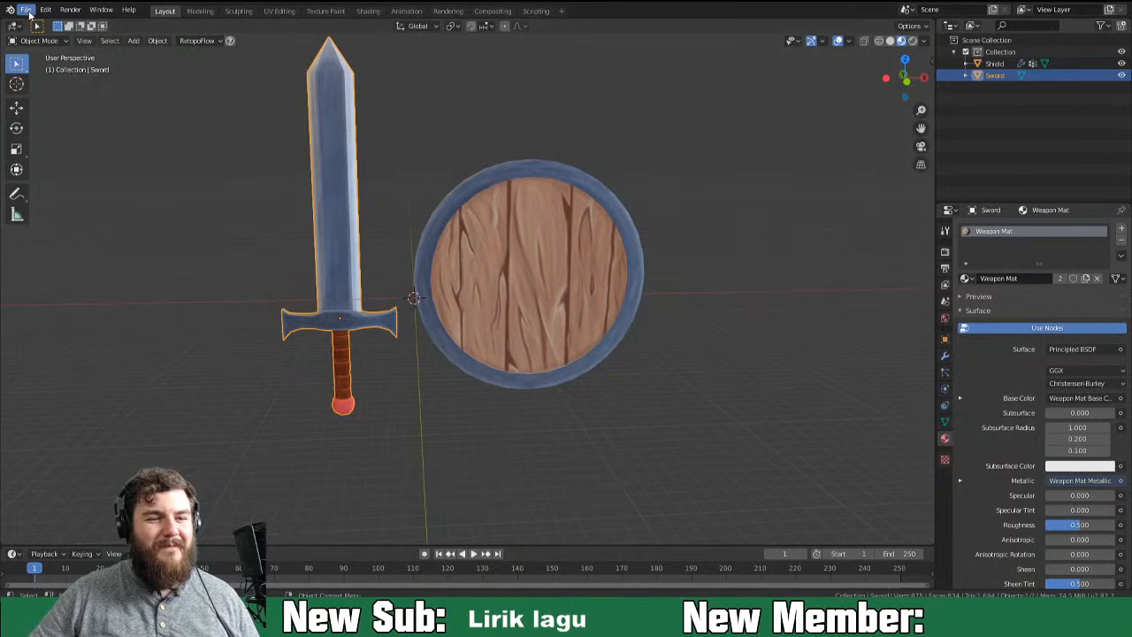
click(26, 10)
click(213, 59)
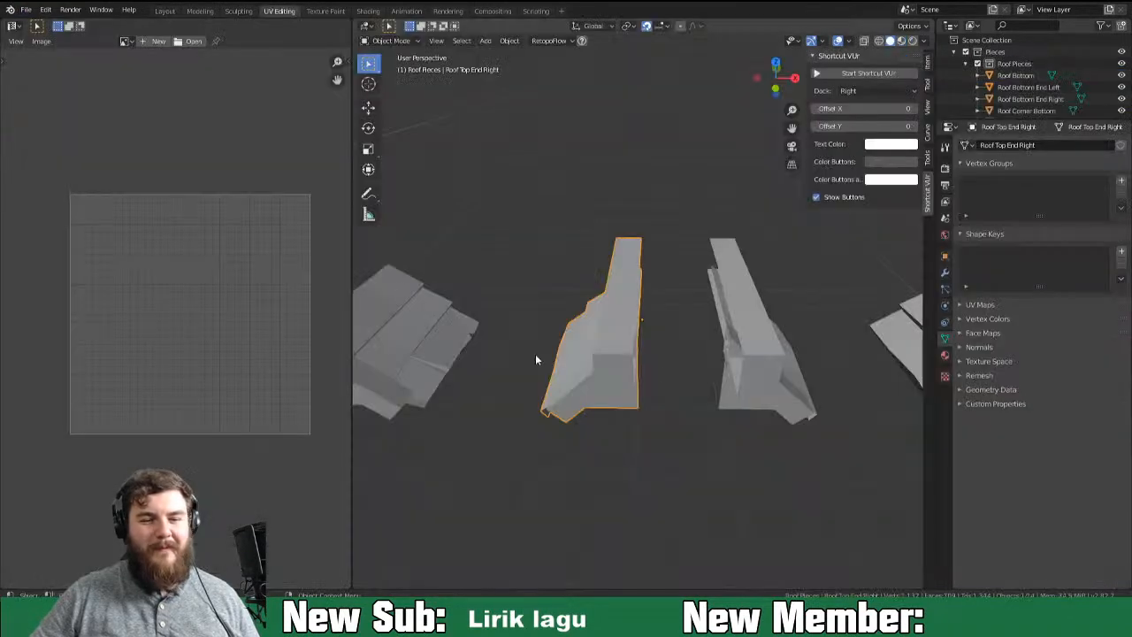
Mark seams on the edges bordering the end face of the ridge beam on Roof Top End Right.
middle_drag(679, 353, 671, 307)
key(Tab)
middle_drag(643, 357, 585, 361)
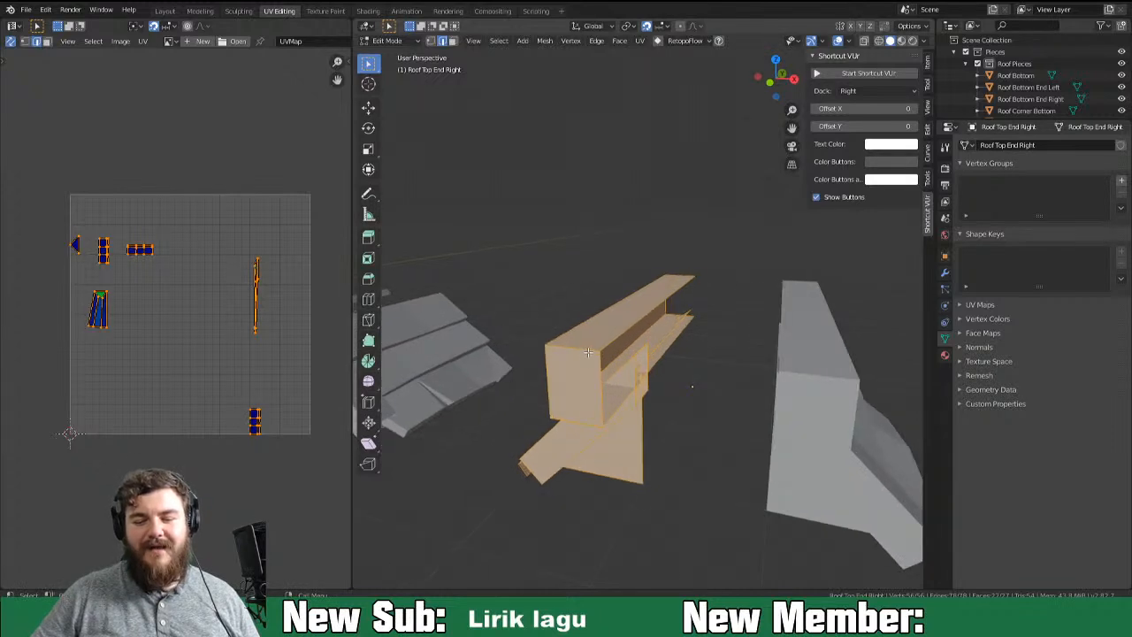
click(588, 352)
shift+click(582, 430)
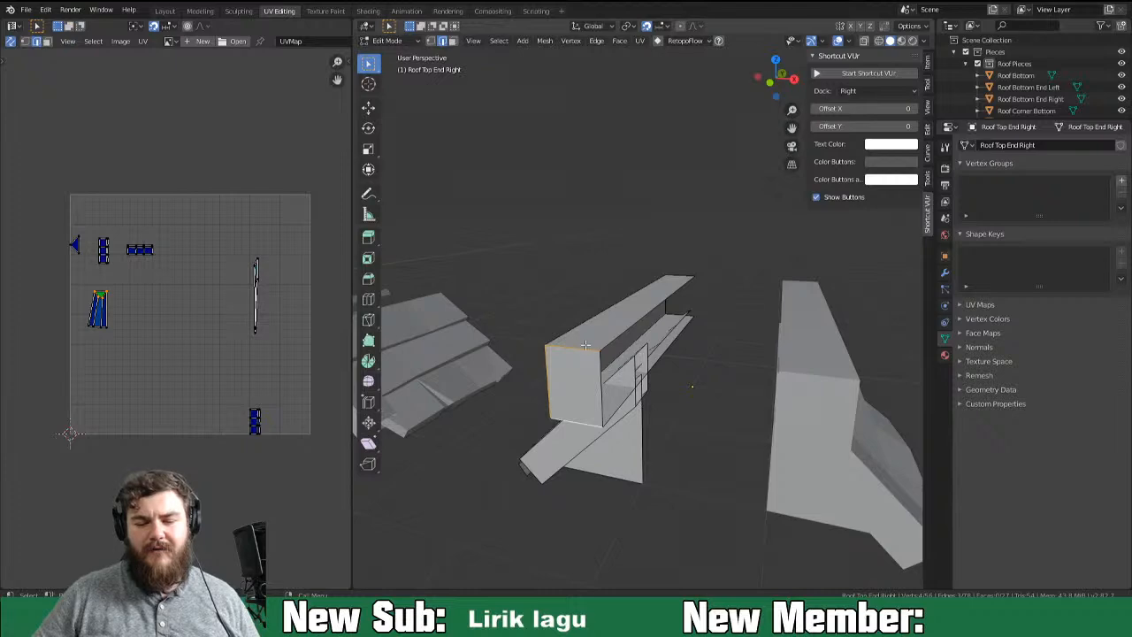
right_click(648, 452)
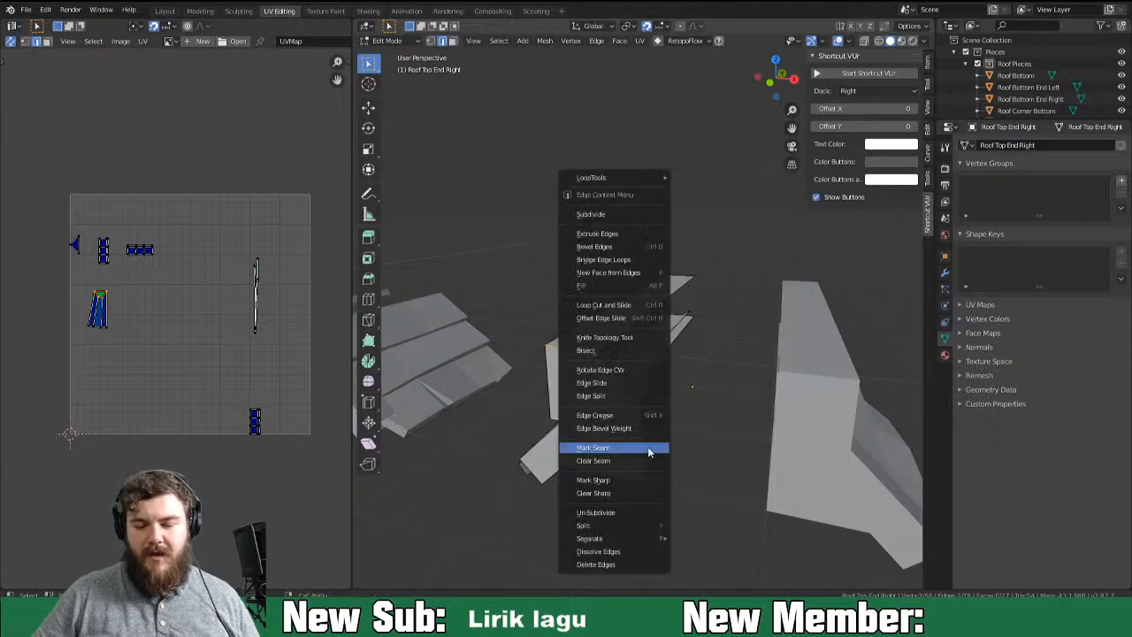
click(648, 452)
Mark one further edge of Roof Top End Right as a seam and leave mesh editing.
middle_drag(697, 457, 656, 437)
click(671, 445)
right_click(677, 483)
click(678, 474)
middle_drag(691, 485, 694, 530)
key(Tab)
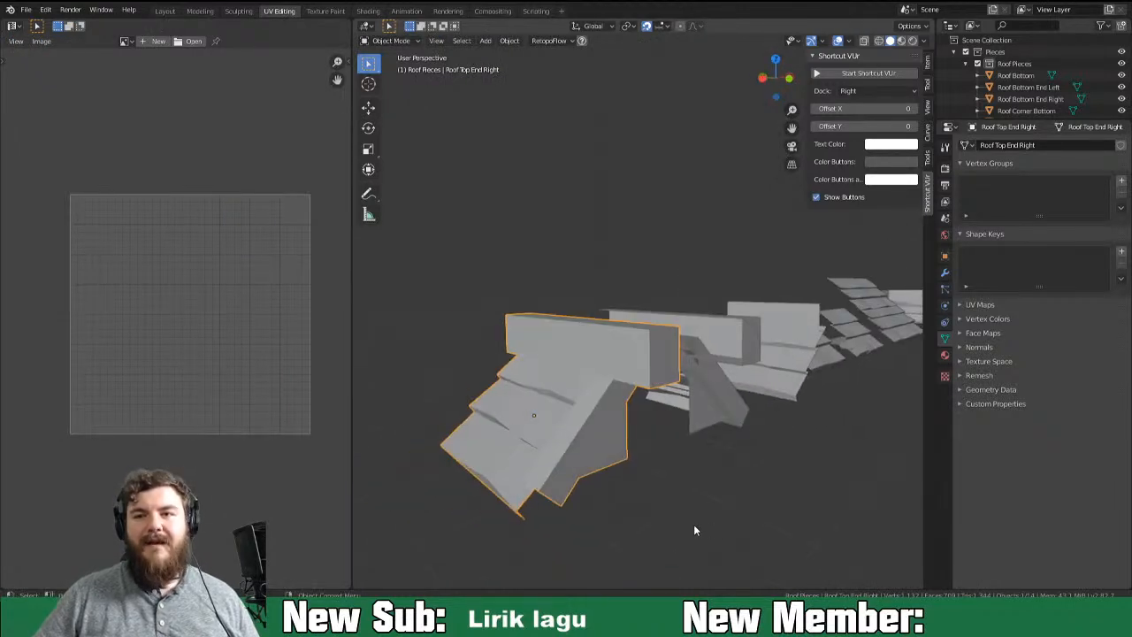
Edit Roof Top End Left and mark seams on three edges around its ridge beam's end face.
middle_drag(740, 515, 698, 366)
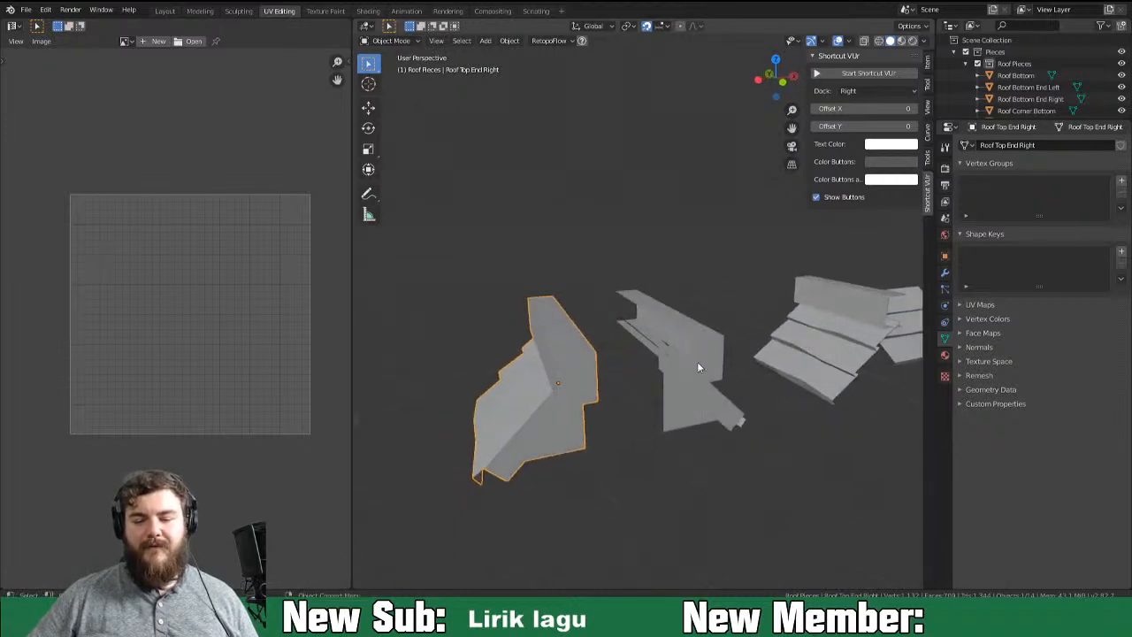
click(698, 367)
key(Tab)
key(alt+a)
shift+click(697, 360)
shift+click(709, 390)
right_click(666, 416)
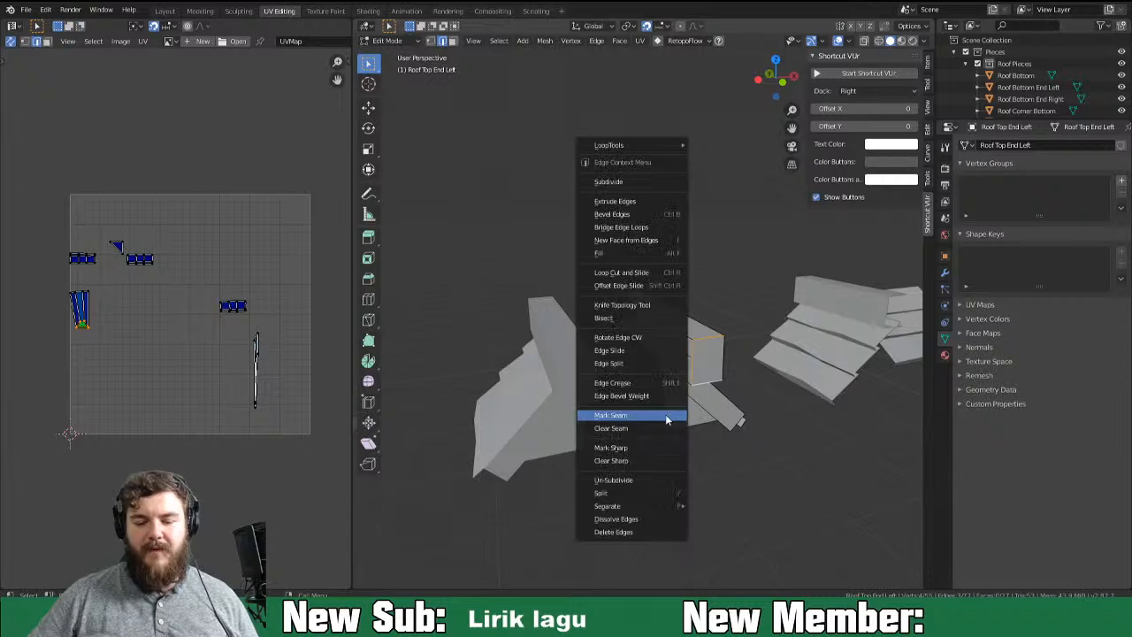
click(666, 416)
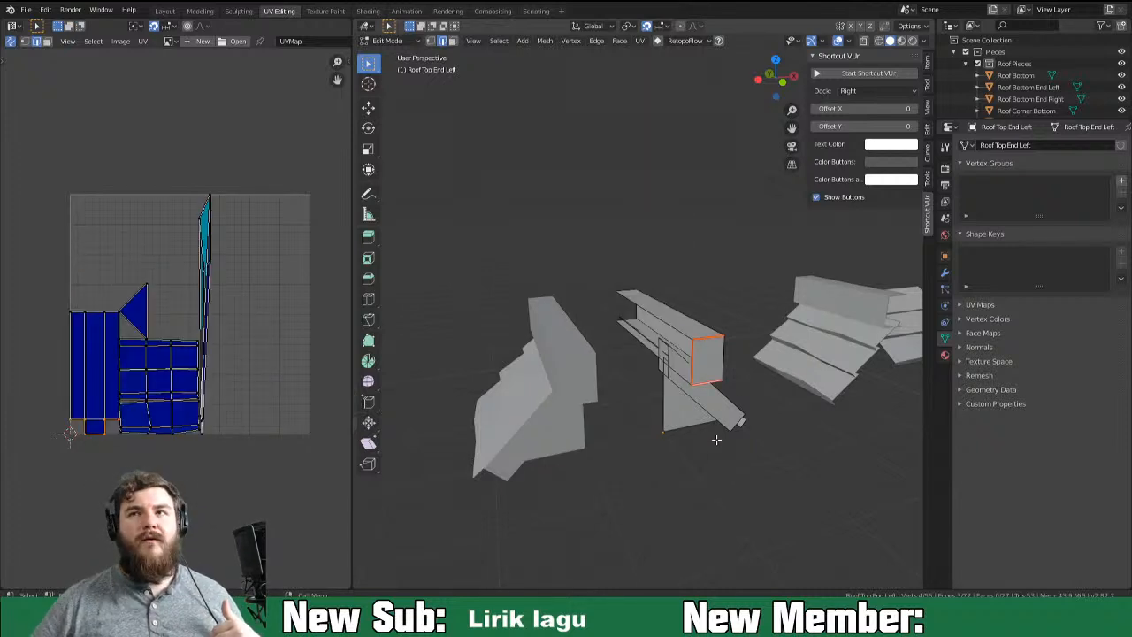
Mark one further edge of Roof Top End Left as a seam and leave mesh editing.
middle_drag(651, 389, 753, 291)
right_click(670, 452)
click(670, 452)
mouse_move(707, 431)
middle_down()
mouse_move(707, 469)
mouse_move(727, 448)
mouse_move(653, 436)
mouse_move(664, 404)
mouse_move(776, 449)
mouse_move(722, 434)
mouse_move(694, 447)
mouse_move(706, 448)
middle_up()
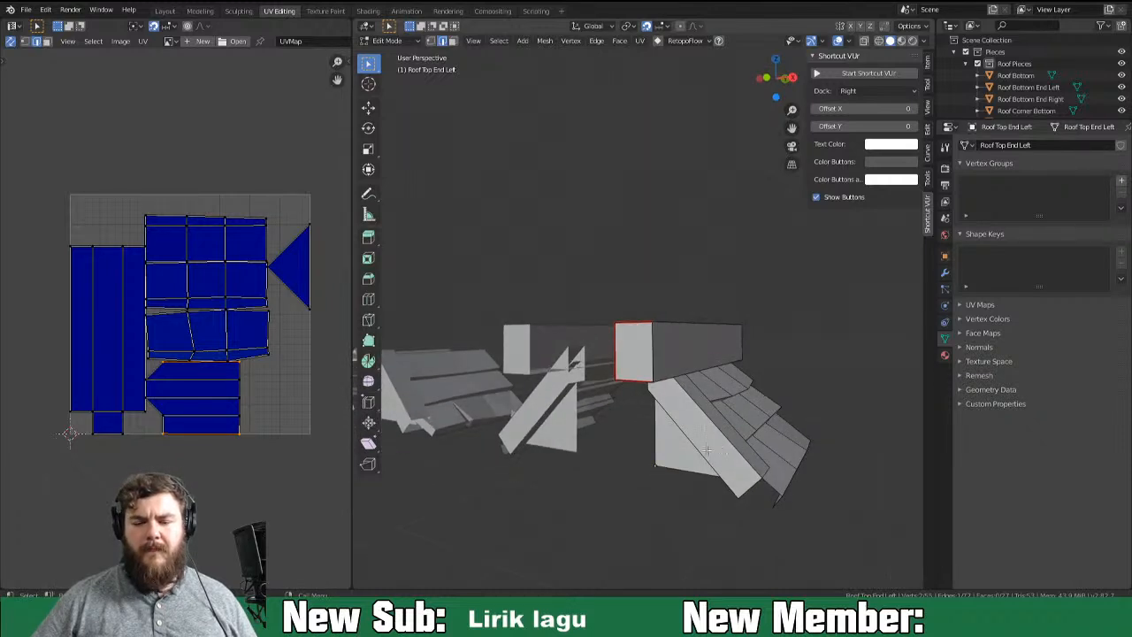
scroll(632, 441, down, 3)
key(Tab)
Edit the Roof Top Middle piece, unwrap its mesh, and leave mesh editing.
middle_drag(634, 437, 637, 412)
scroll(664, 466, down, 1)
click(606, 364)
key(Tab)
scroll(626, 397, up, 2)
key(u)
click(654, 380)
key(Tab)
Edit the Roof Tiles piece, unwrap its whole mesh, and leave mesh editing.
click(637, 412)
key(Tab)
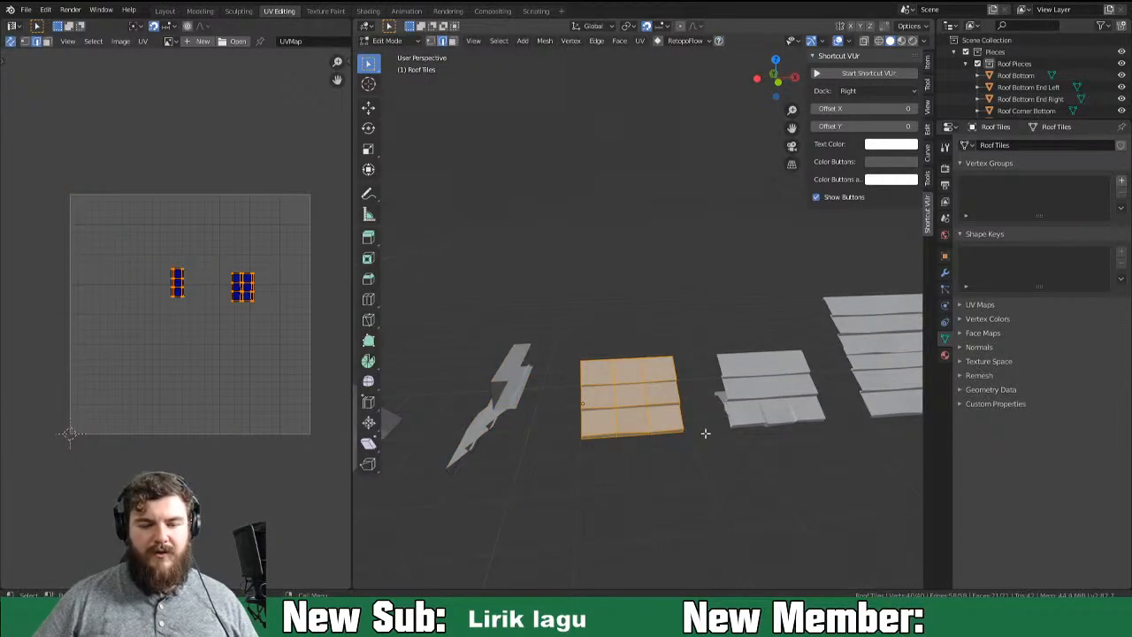
key(u)
click(692, 429)
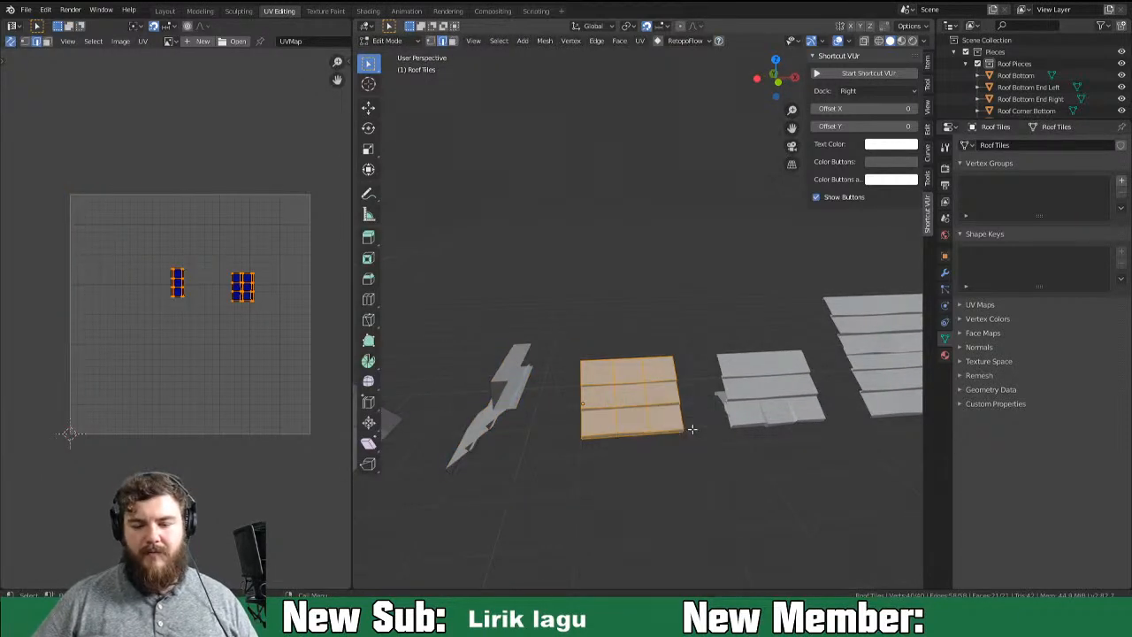
key(u)
click(653, 368)
key(u)
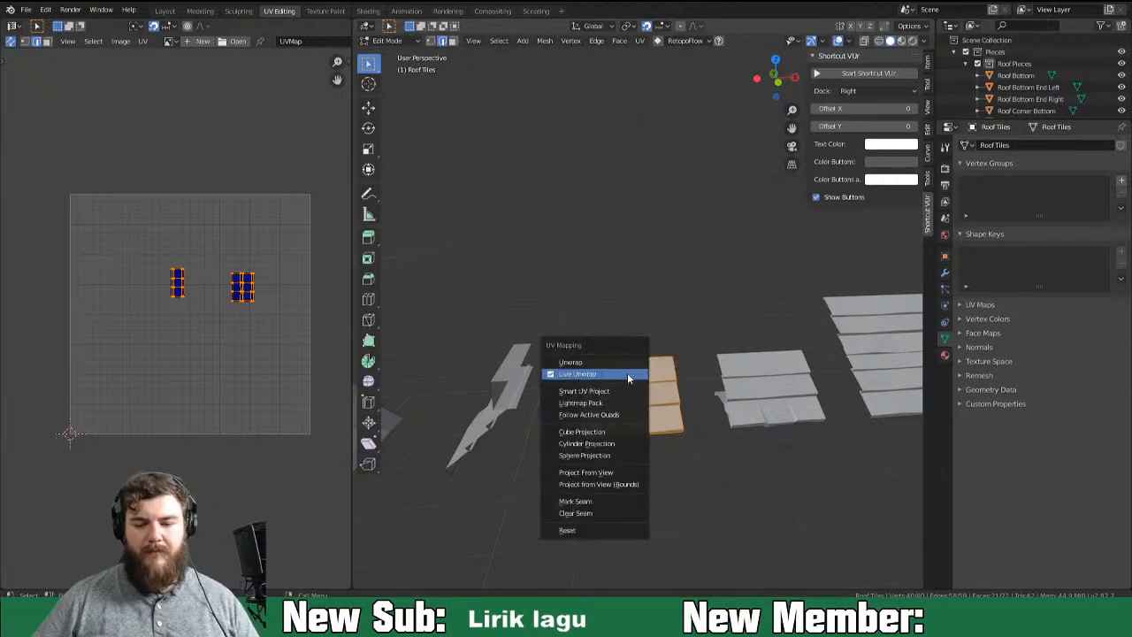
click(631, 364)
key(Tab)
Edit the Roof Bottom piece, unwrap its whole mesh, and leave mesh editing.
shift+middle_drag(734, 396, 623, 428)
click(632, 407)
key(Tab)
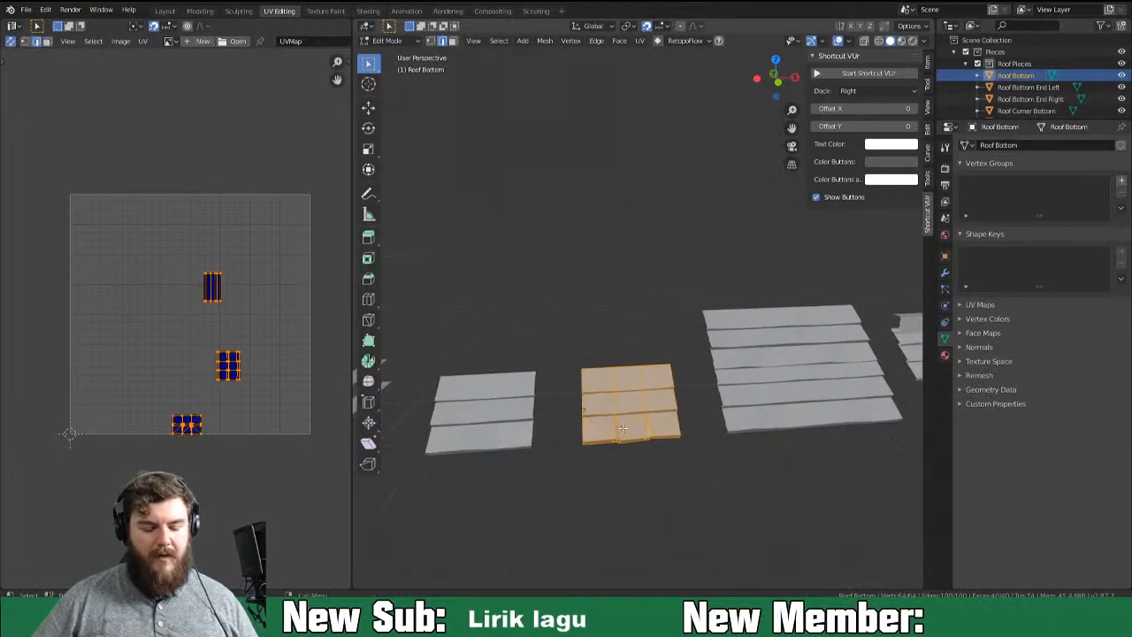
key(u)
click(623, 416)
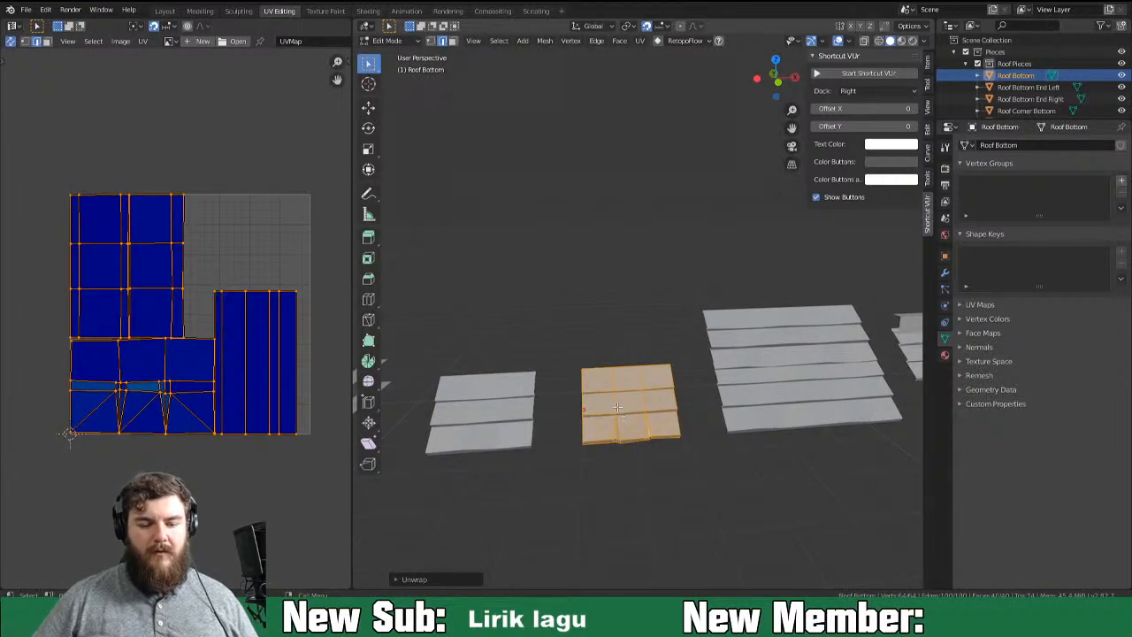
key(Tab)
Check the UVs of Roof Tile 4x4 and enlarge the Outliner so it lists all roof pieces.
shift+middle_drag(771, 402, 449, 402)
click(697, 406)
key(Tab)
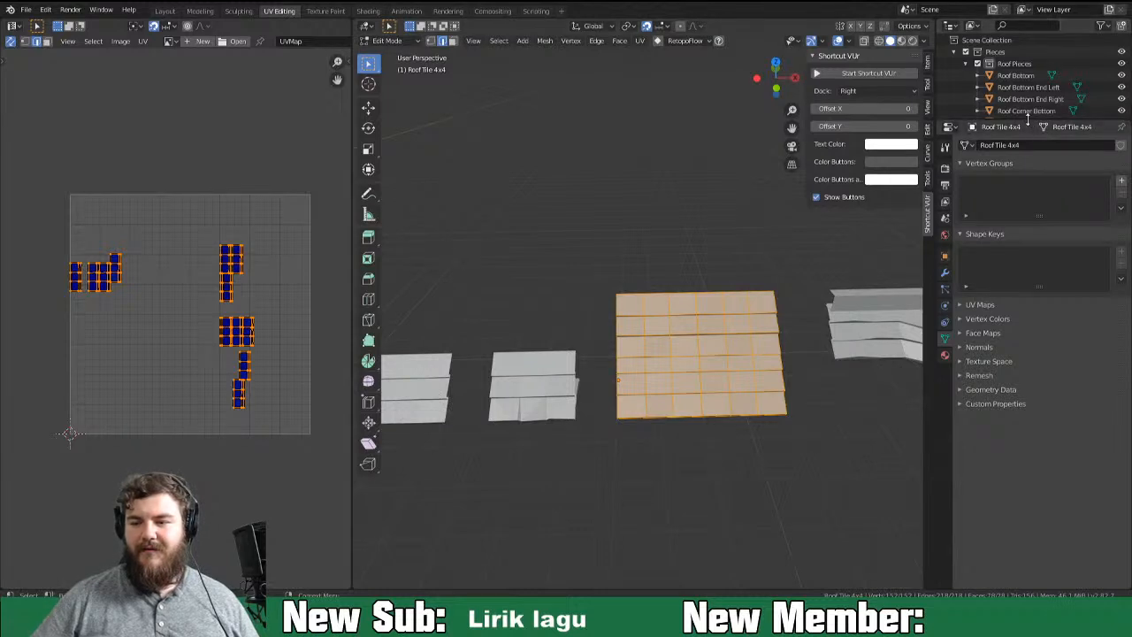
drag(1000, 122, 999, 288)
key(Tab)
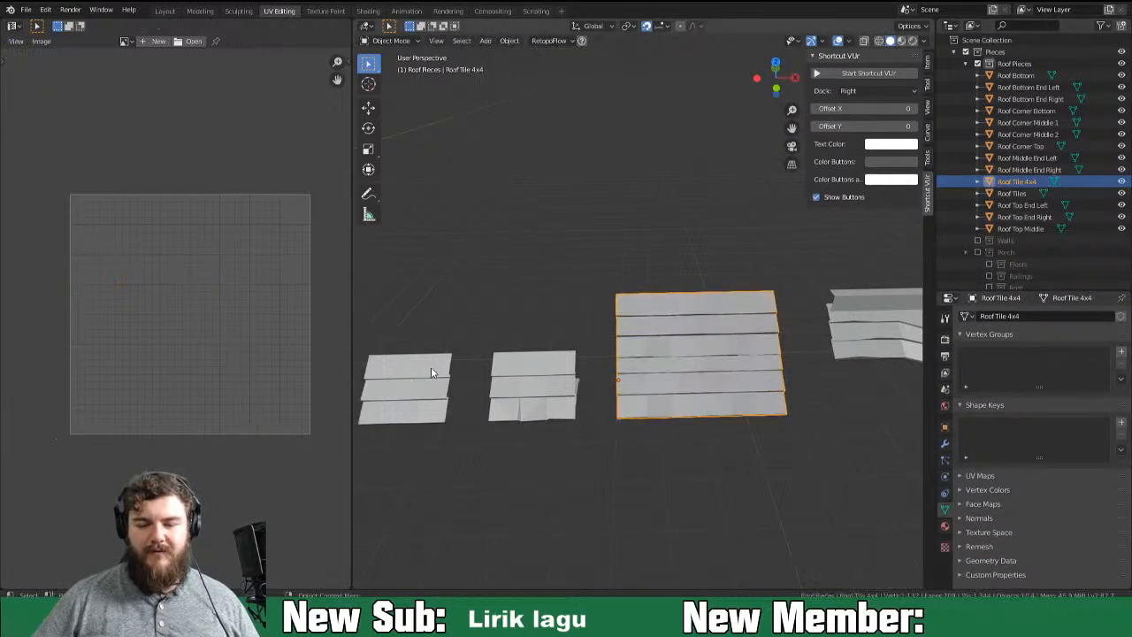
Select Roof Tiles together with Roof Corner Top.
click(440, 368)
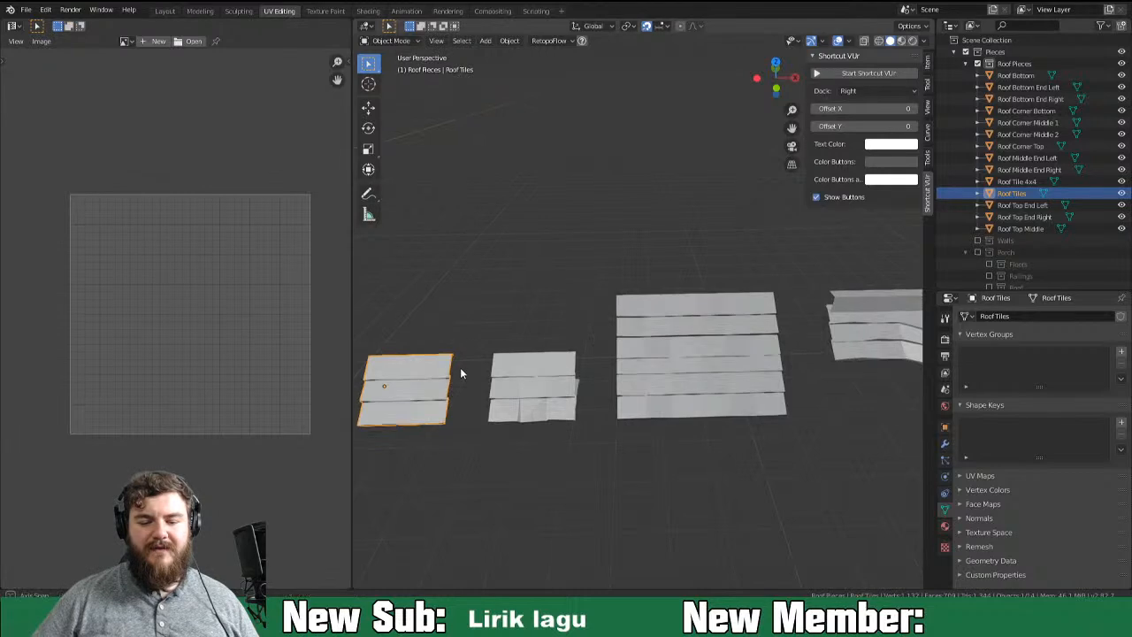
middle_drag(463, 377, 514, 312)
scroll(513, 318, down, 5)
shift+middle_drag(503, 413, 551, 420)
click(652, 389)
click(578, 387)
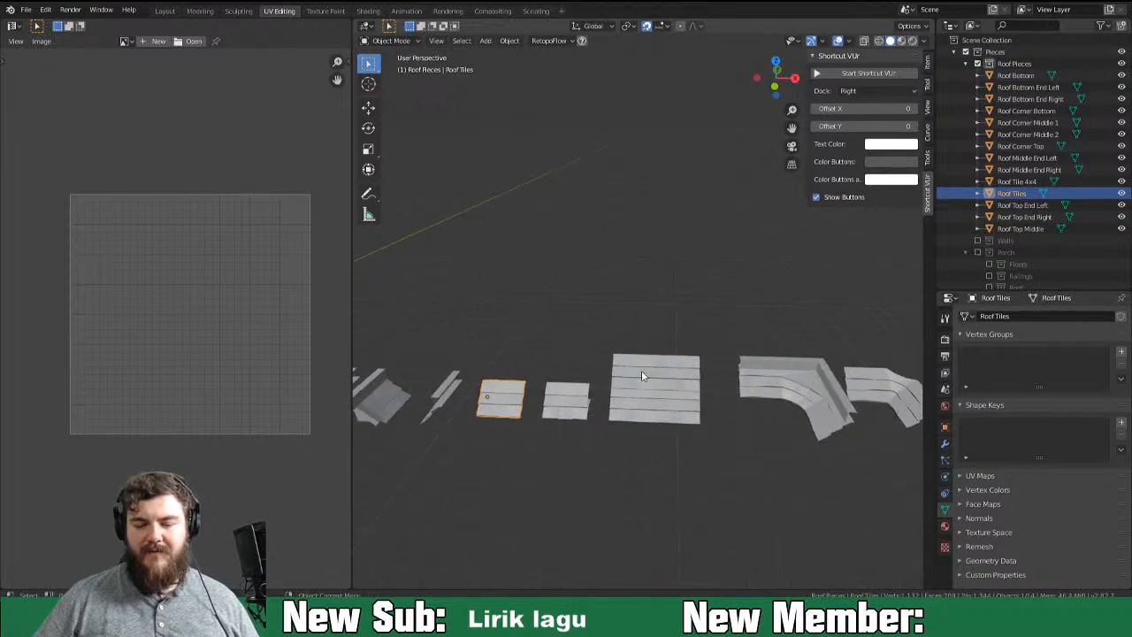
shift+click(800, 381)
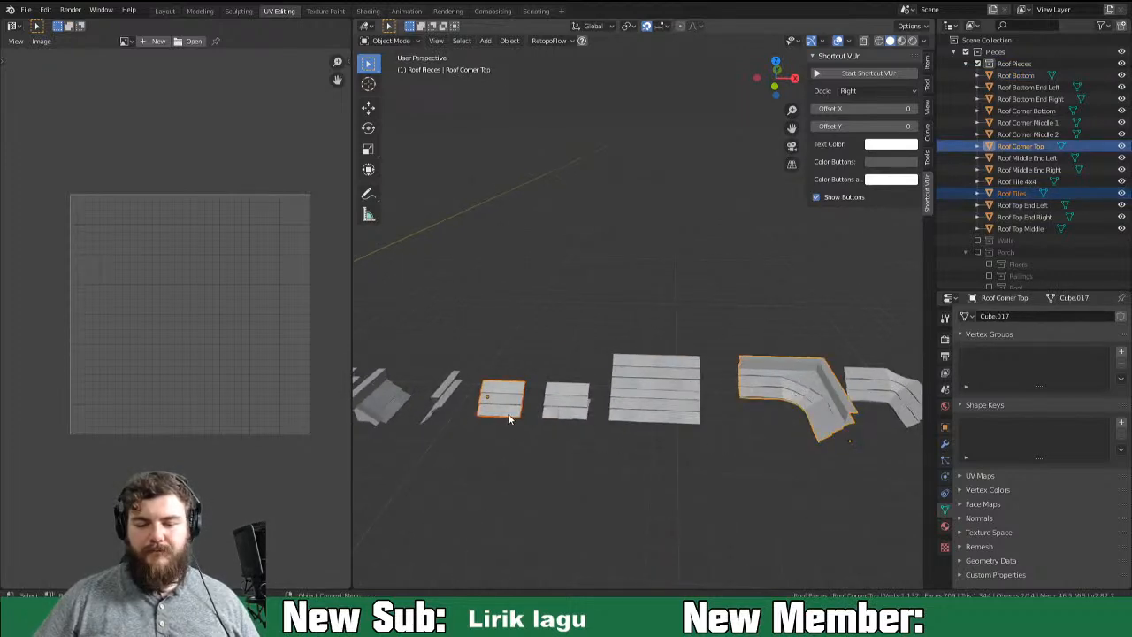
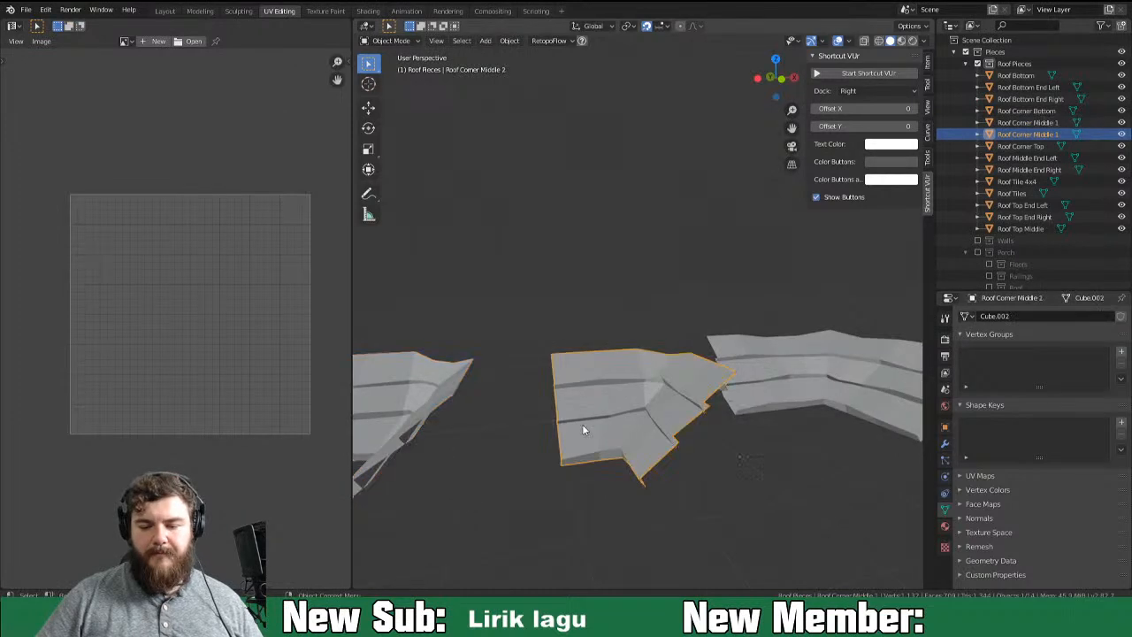
Edit Roof Corner Middle 2 and unwrap its whole mesh.
middle_drag(571, 421, 636, 449)
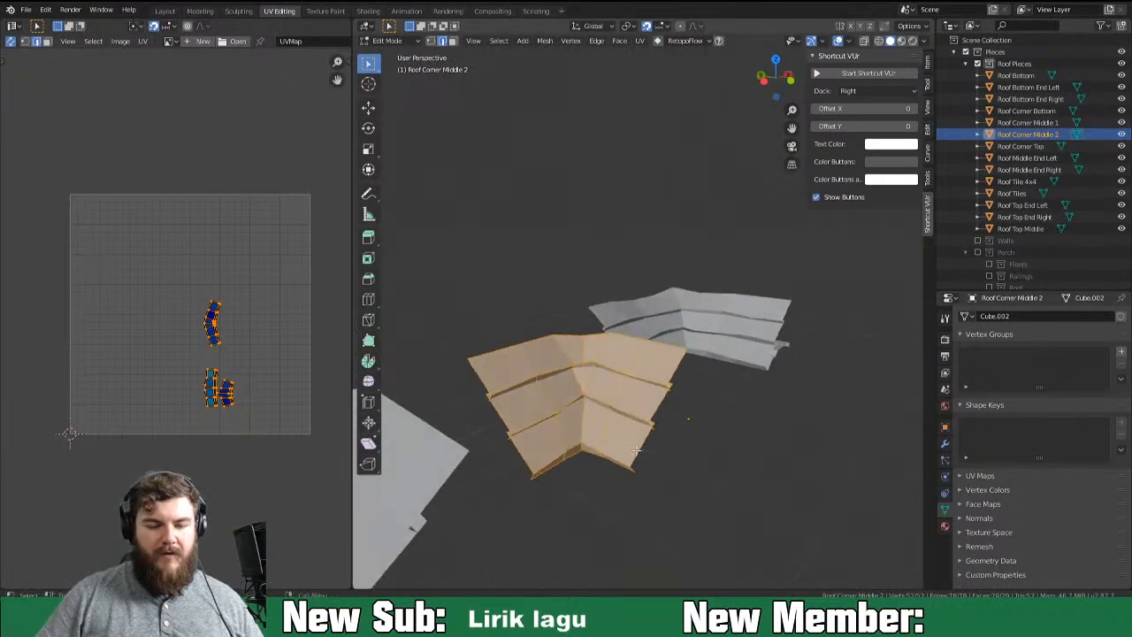
key(u)
click(527, 411)
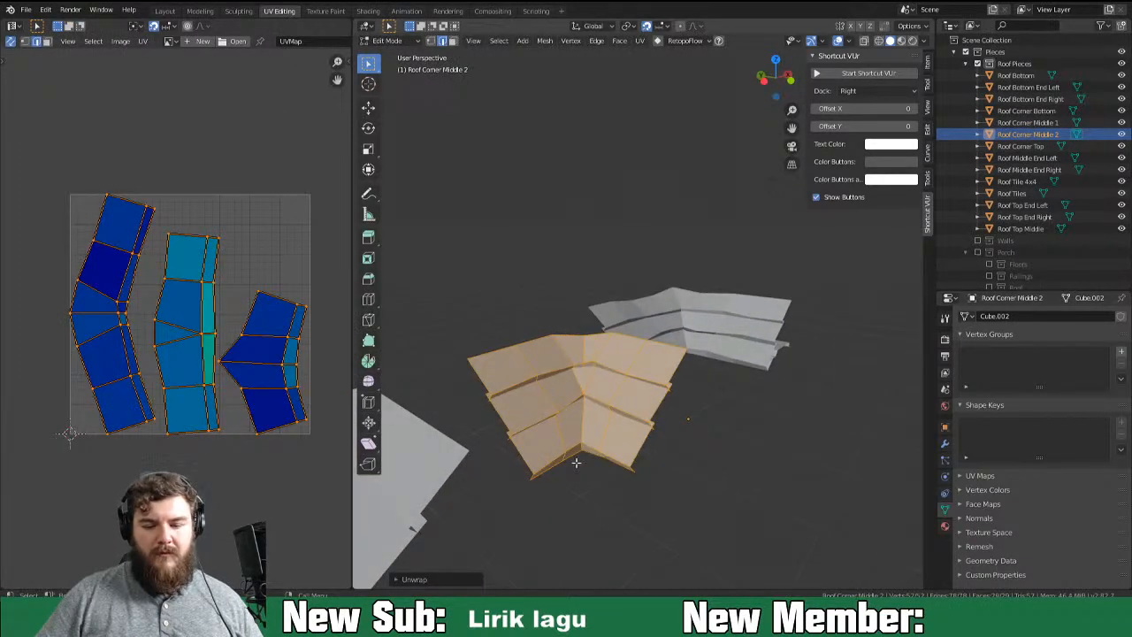
Mark the inner-corner edges of Roof Corner Middle 2's middle tile row as a seam and leave mesh editing.
click(510, 457)
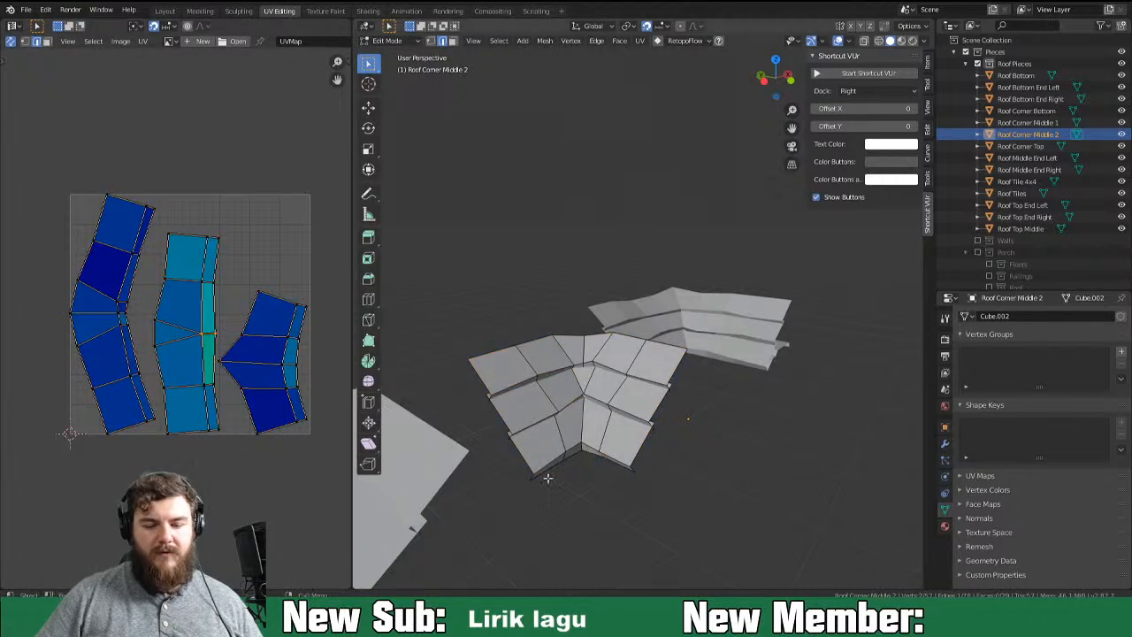
middle_drag(591, 480, 597, 437)
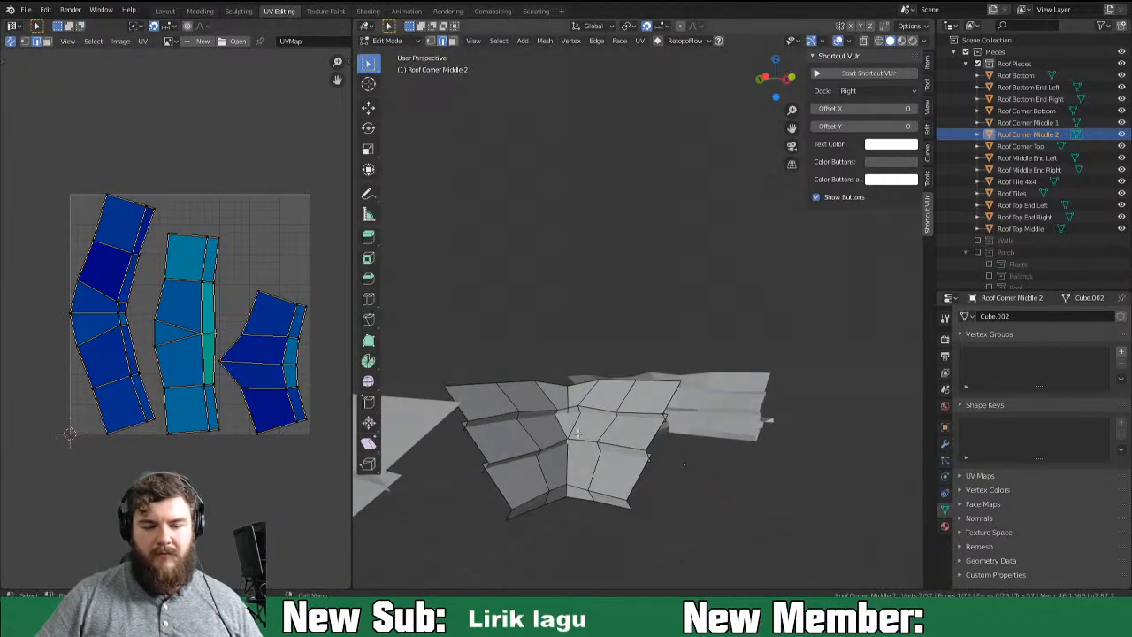
click(554, 434)
right_click(614, 434)
click(614, 434)
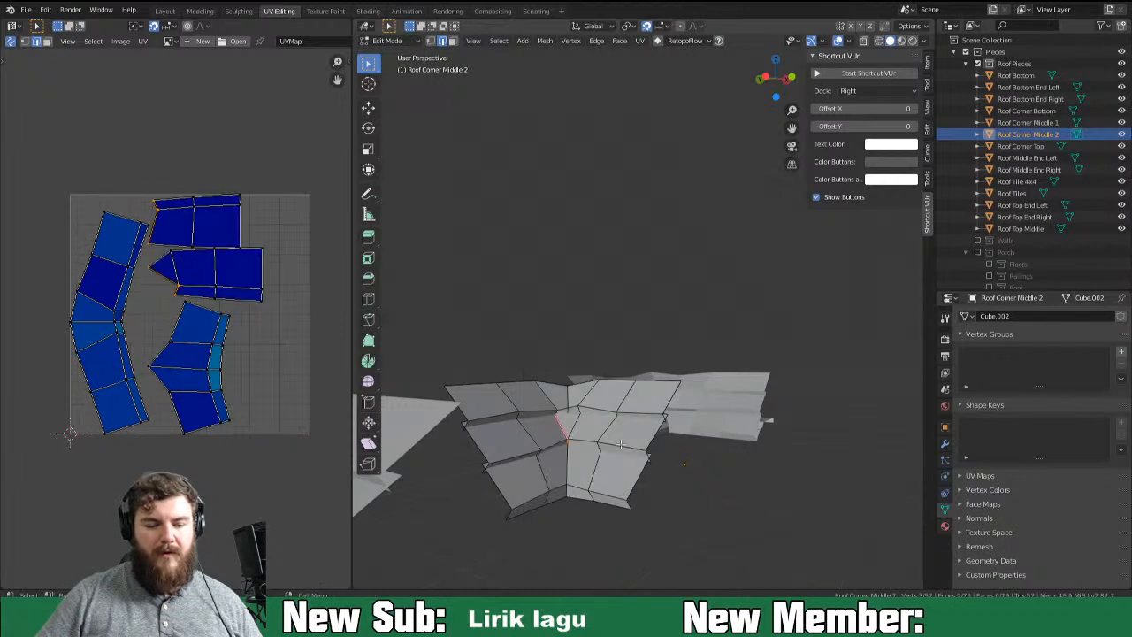
key(Tab)
Edit Roof Corner Bottom and unwrap its whole mesh.
middle_drag(730, 447, 618, 439)
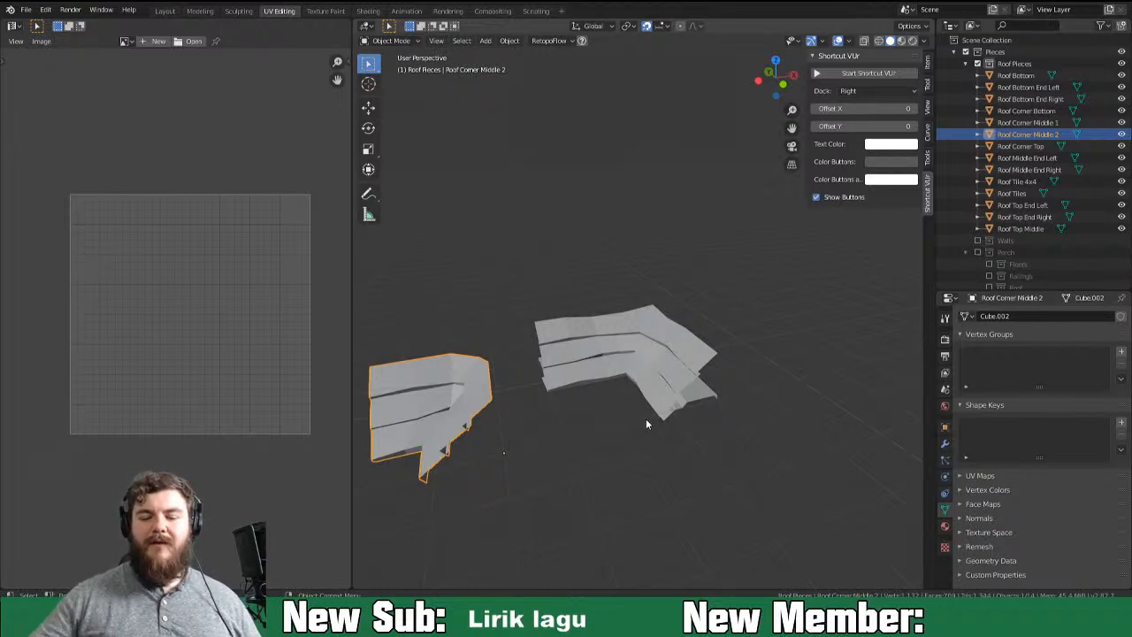
click(640, 362)
key(Tab)
middle_drag(643, 401, 532, 471)
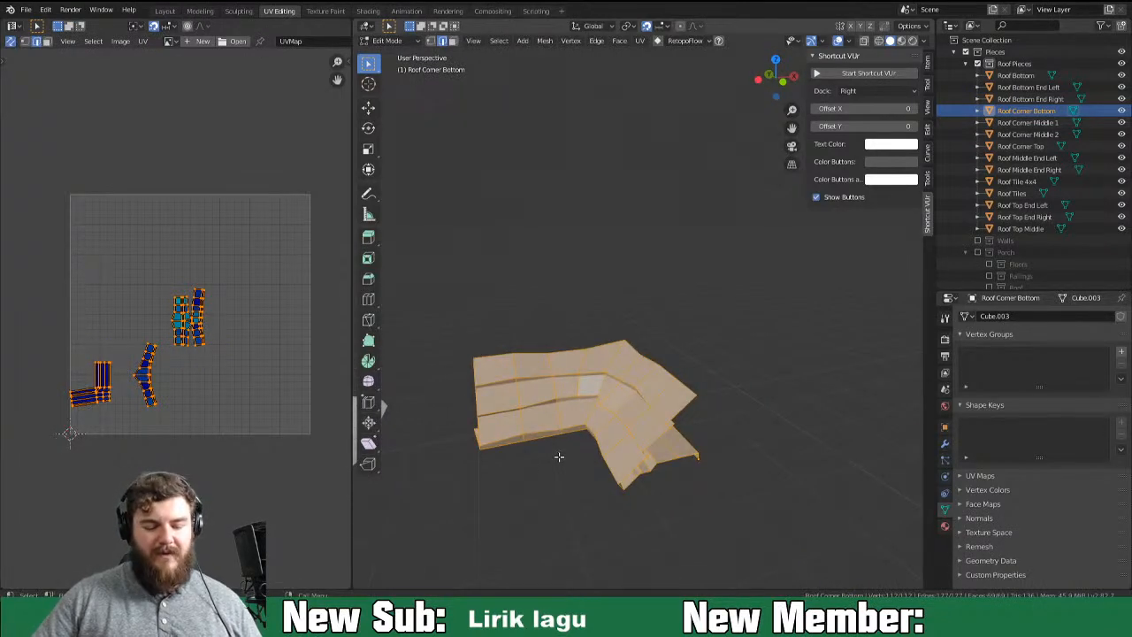
key(u)
click(561, 416)
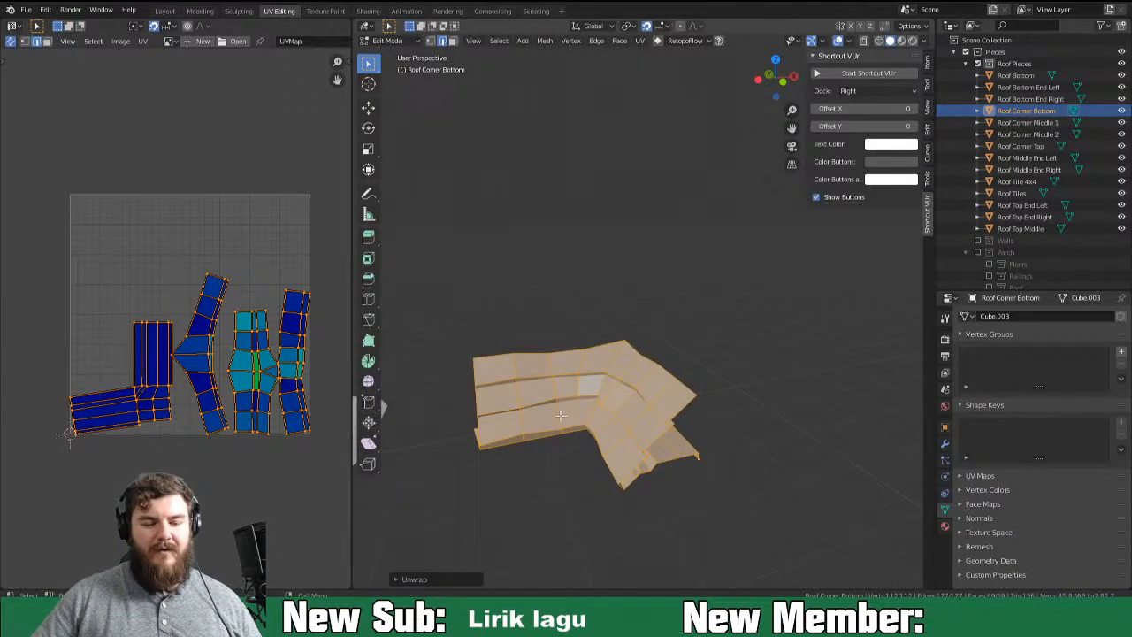
Locate the most stretched UV face of Roof Corner Bottom and mark the lowest tile row's inner-corner edges as a seam.
key(alt+a)
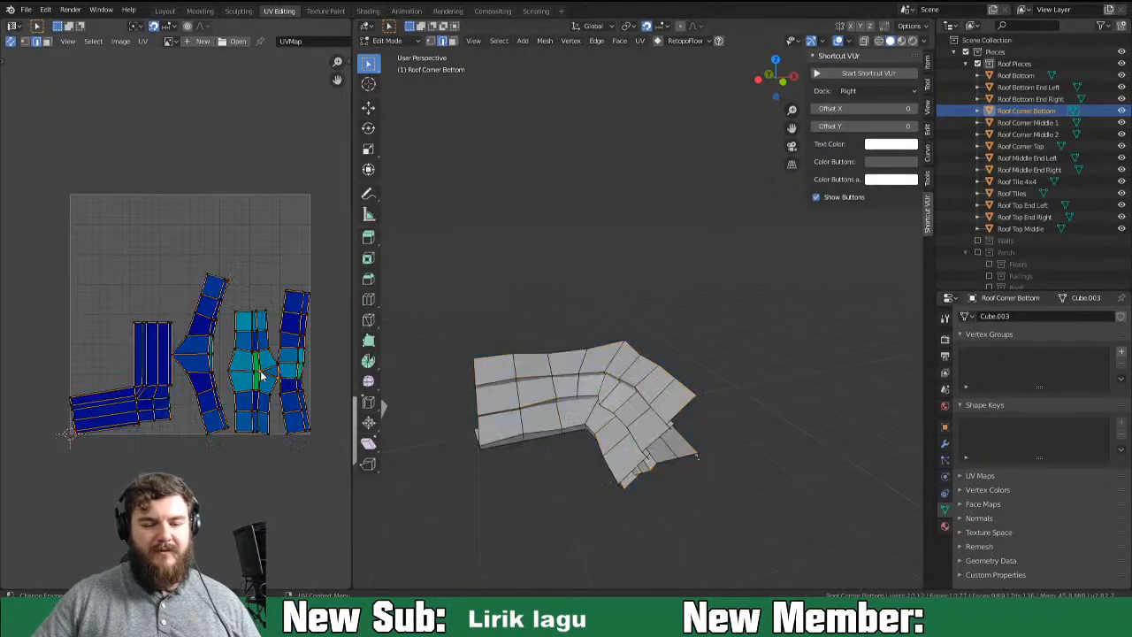
key(3)
middle_drag(571, 426, 594, 445)
click(257, 384)
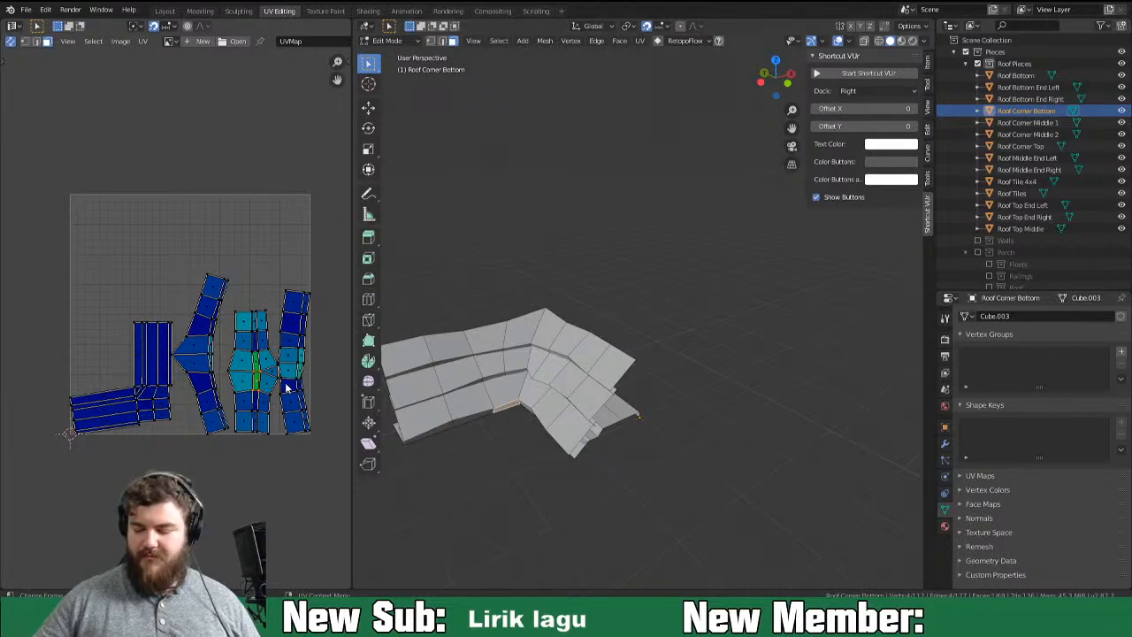
key(KP_Decimal)
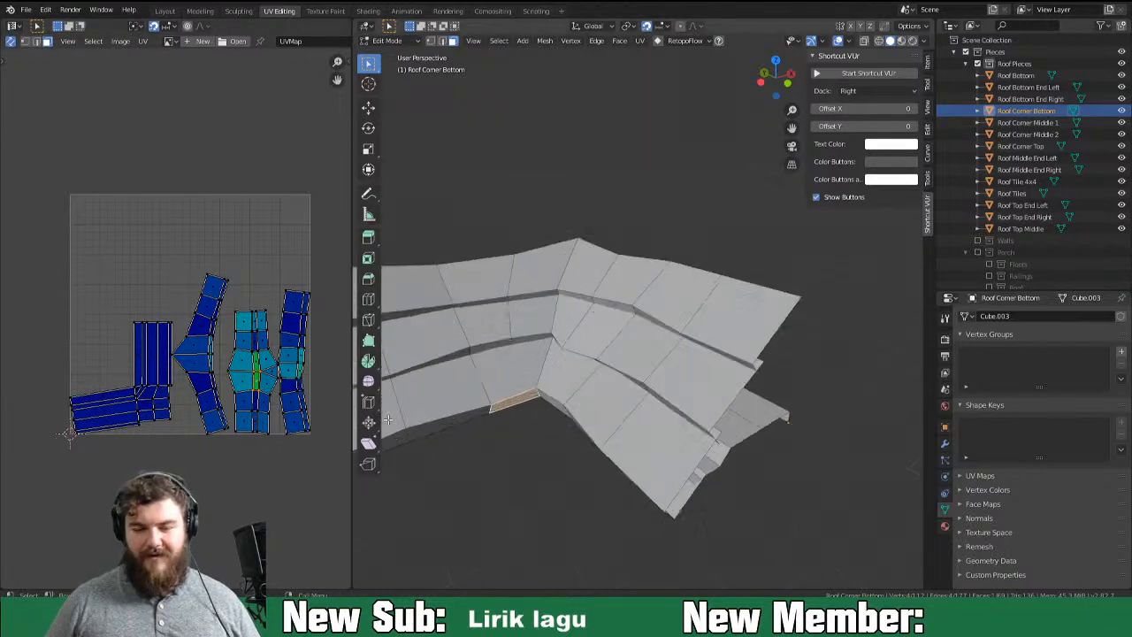
scroll(763, 415, down, 2)
key(2)
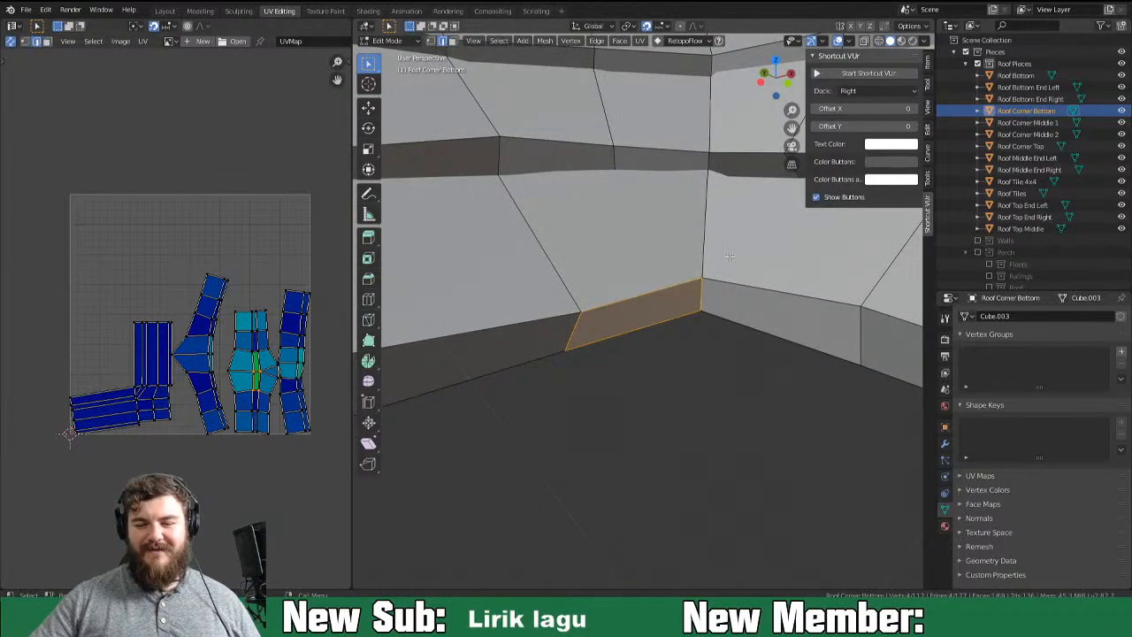
click(703, 285)
right_click(693, 334)
click(694, 334)
middle_drag(708, 361, 841, 374)
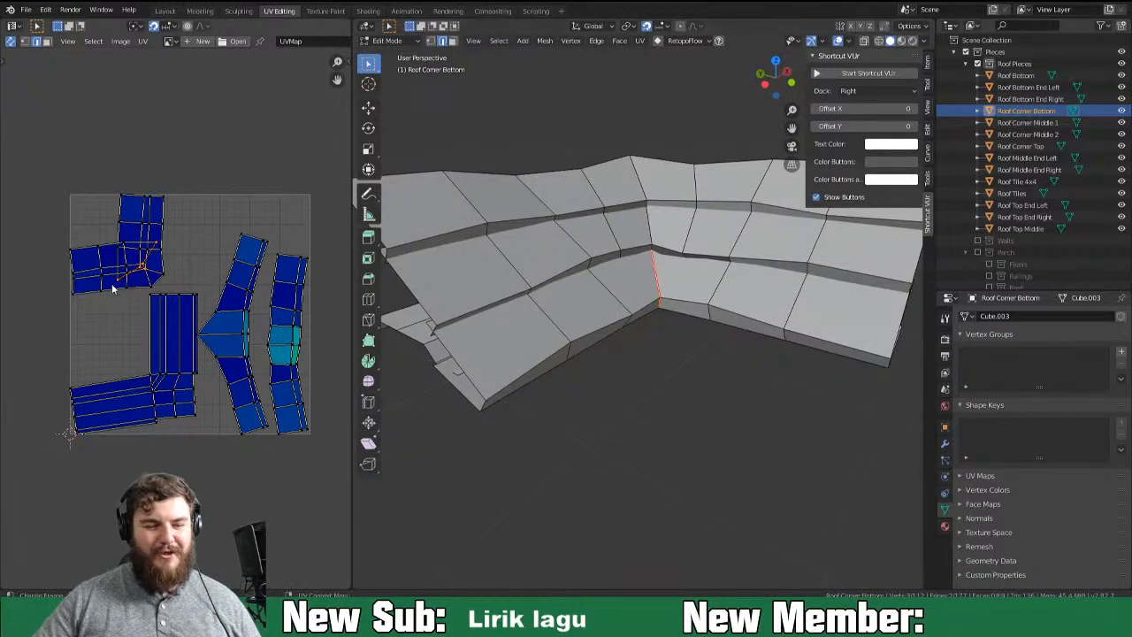
Unwrap Roof Corner Bottom again and mark the short front-lip edge at the lowest row's inner corner as a seam.
key(u)
click(662, 336)
scroll(129, 292, up, 5)
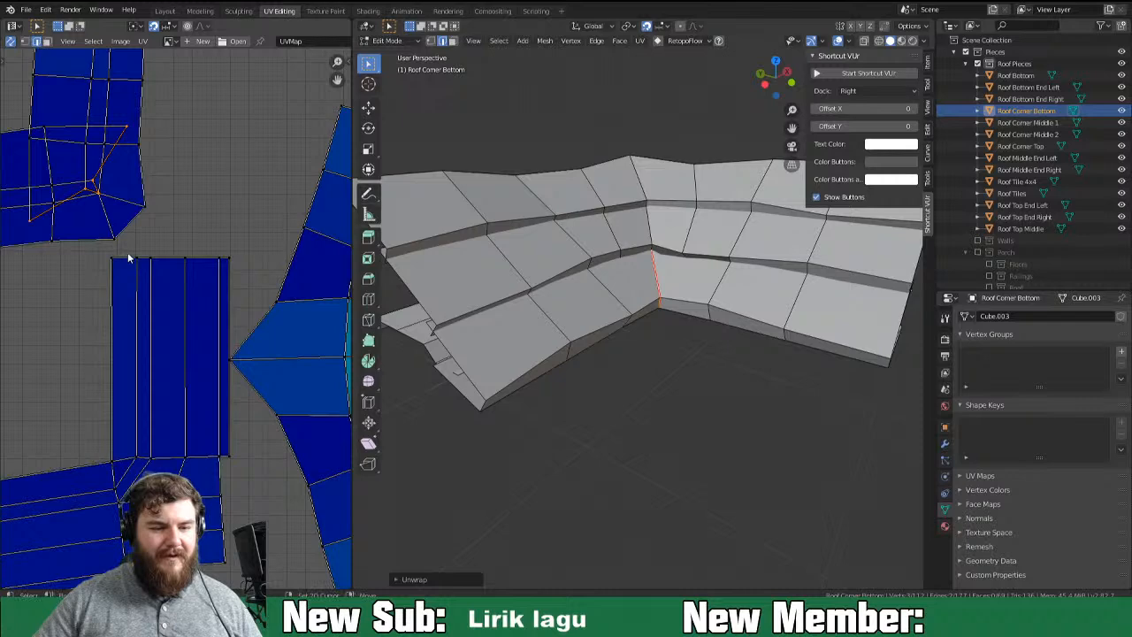
right_click(632, 390)
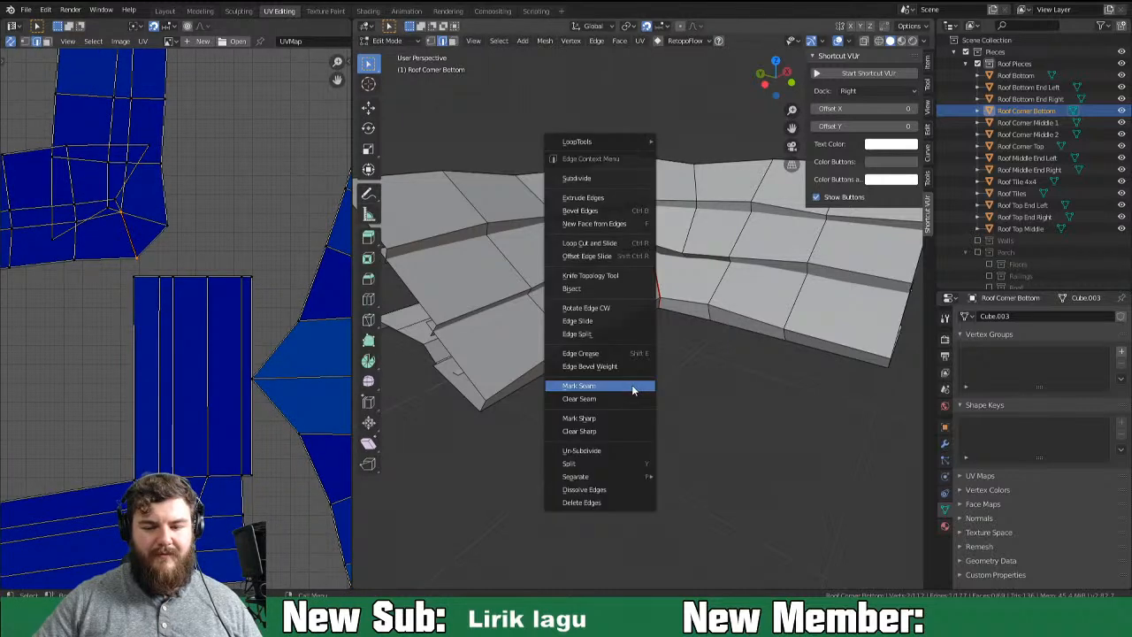
click(632, 390)
middle_drag(629, 384, 497, 375)
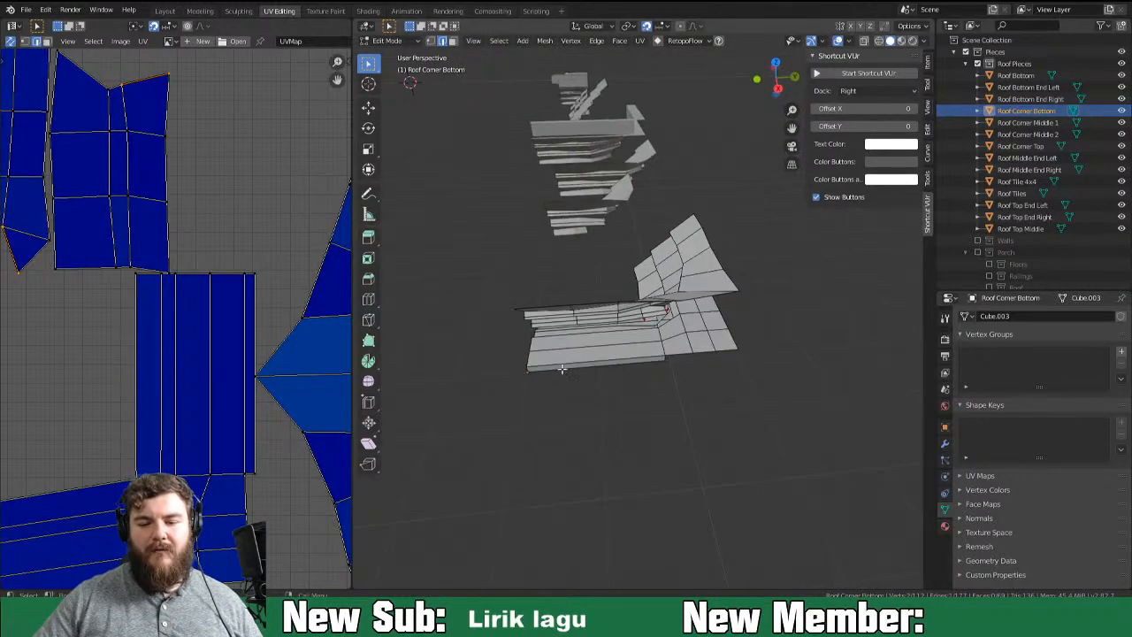
scroll(619, 371, up, 5)
middle_drag(708, 372, 590, 280)
scroll(164, 323, down, 4)
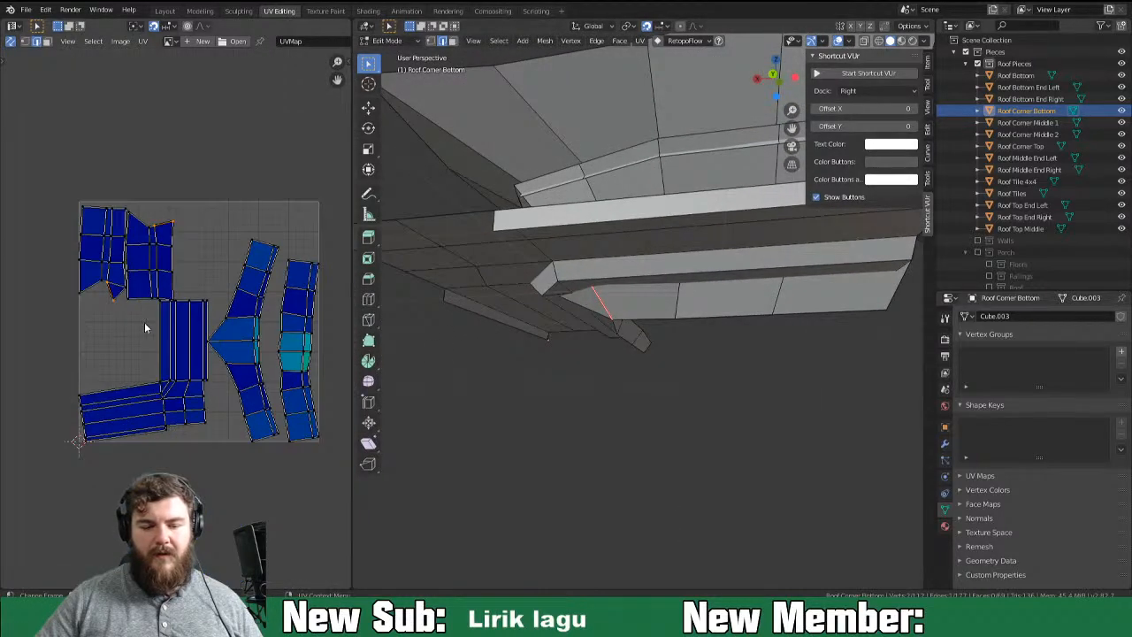
Locate the remaining stretched UV face and mark the inner-corner edges of the middle and upper tile rows as seams.
key(3)
click(304, 363)
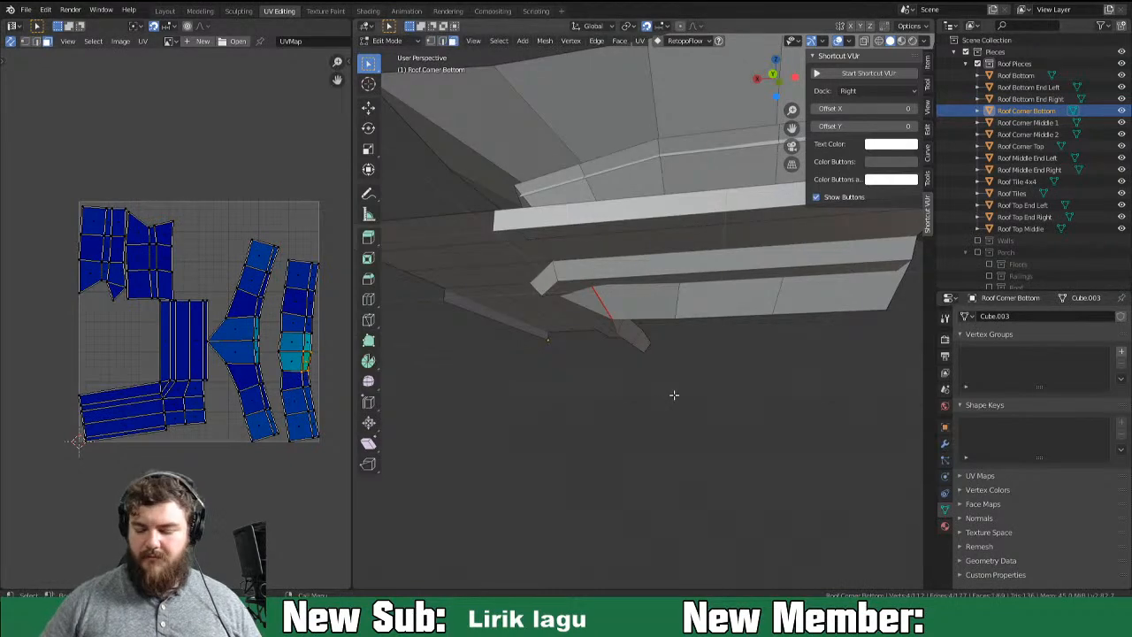
key(KP_Decimal)
middle_drag(674, 395, 505, 417)
scroll(678, 417, down, 5)
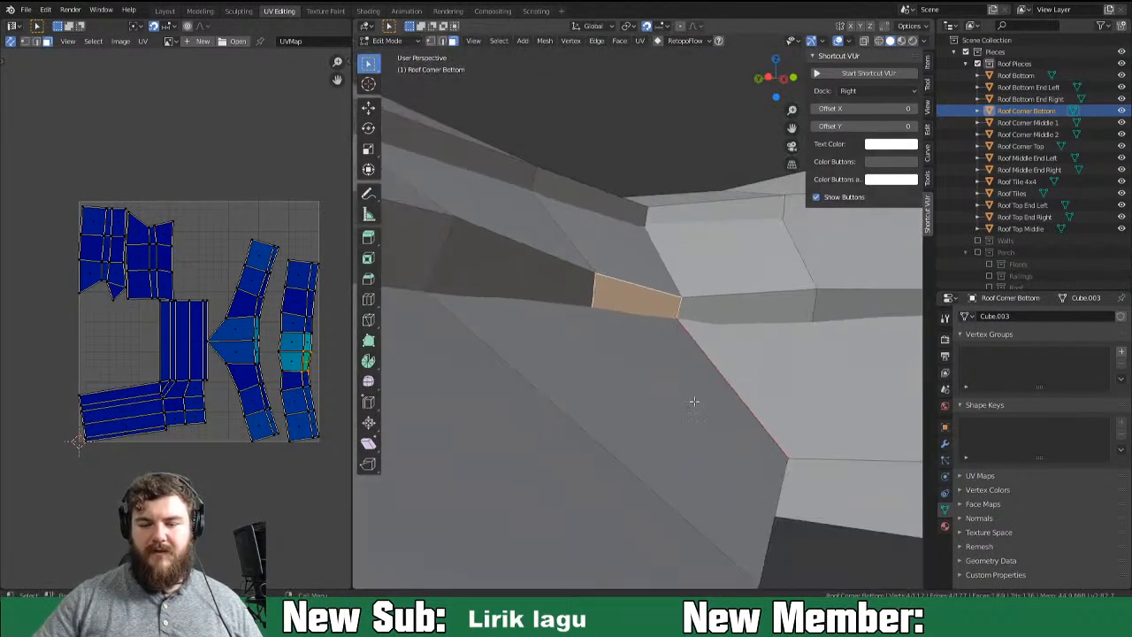
middle_drag(677, 416, 647, 416)
scroll(681, 314, down, 3)
click(680, 308)
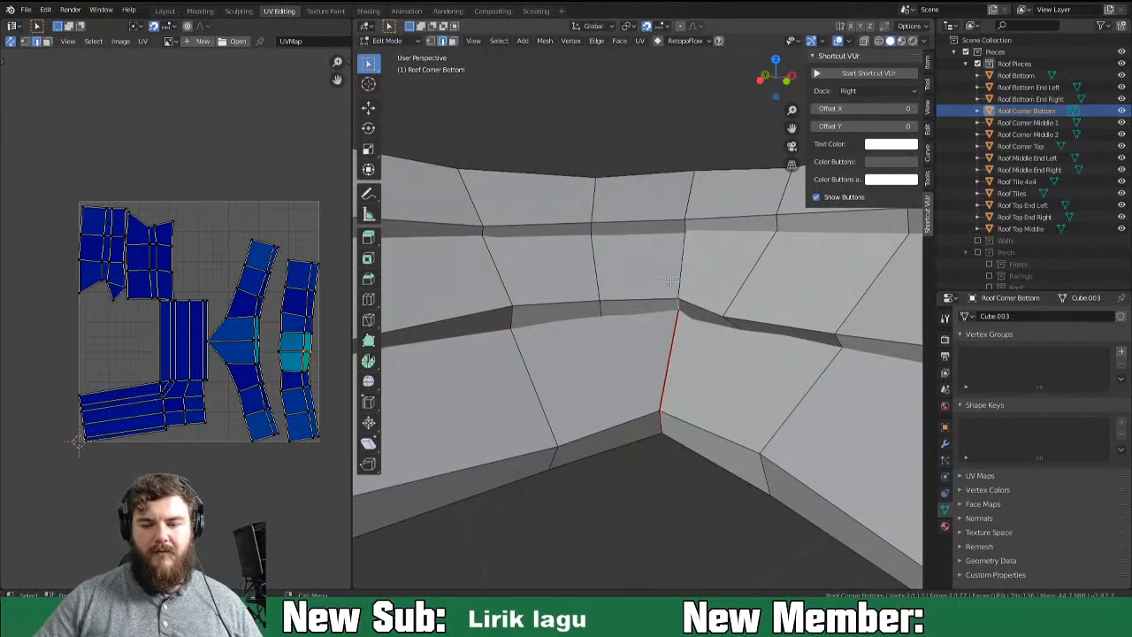
shift+click(679, 276)
shift+click(688, 201)
right_click(634, 209)
click(599, 285)
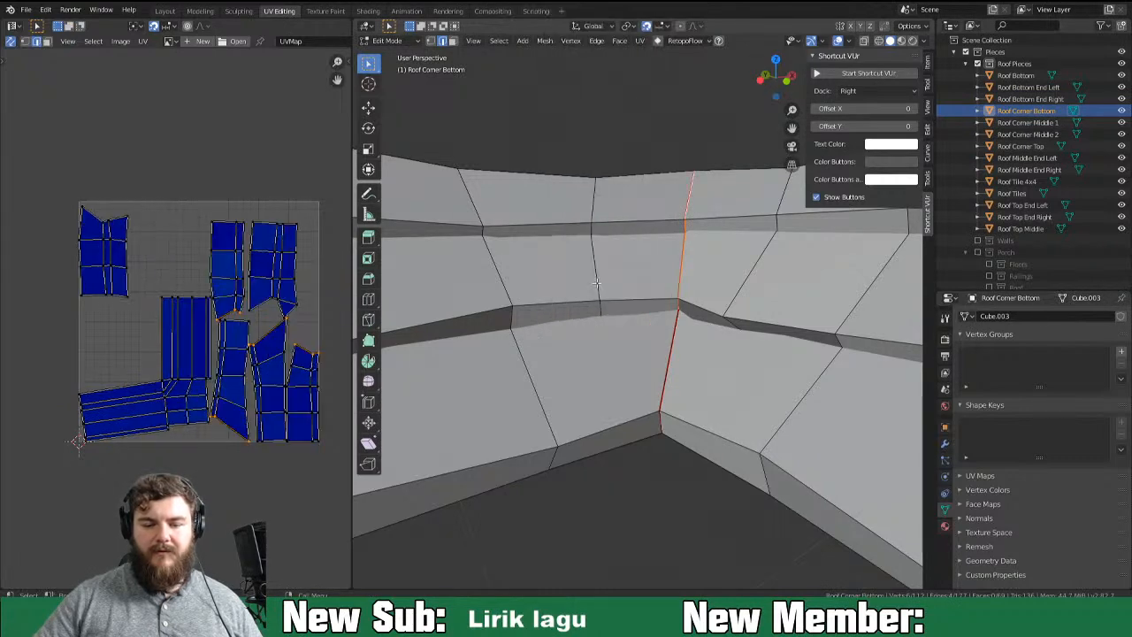
Leave mesh editing and select all the roof pieces in the row.
scroll(681, 385, down, 8)
key(Tab)
middle_drag(681, 385, 630, 393)
scroll(681, 385, down, 6)
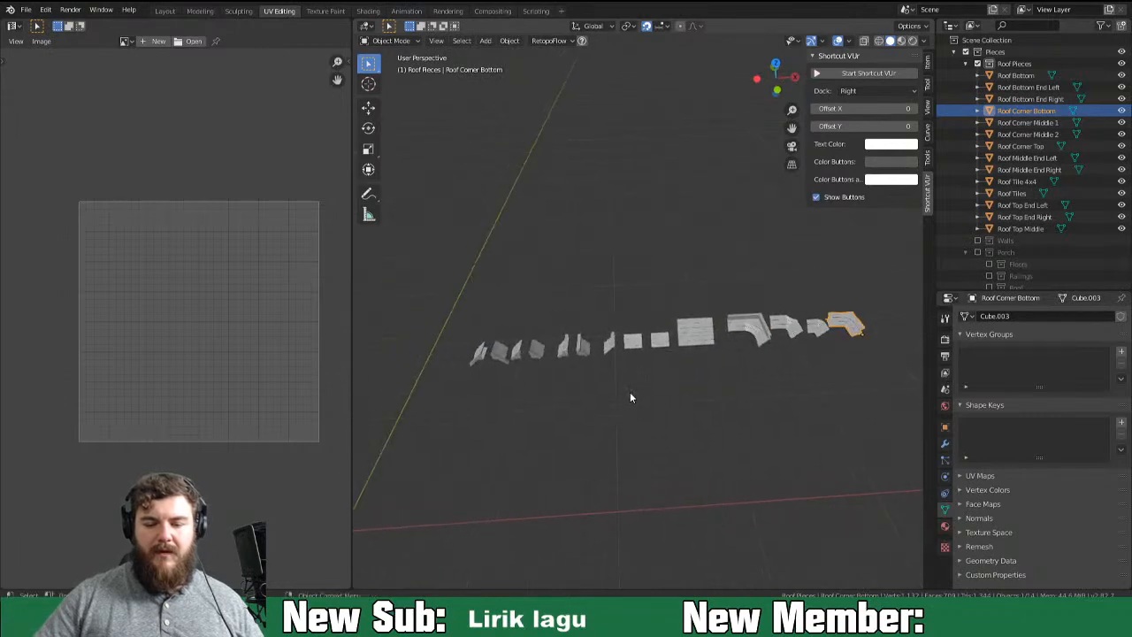
drag(449, 324, 869, 371)
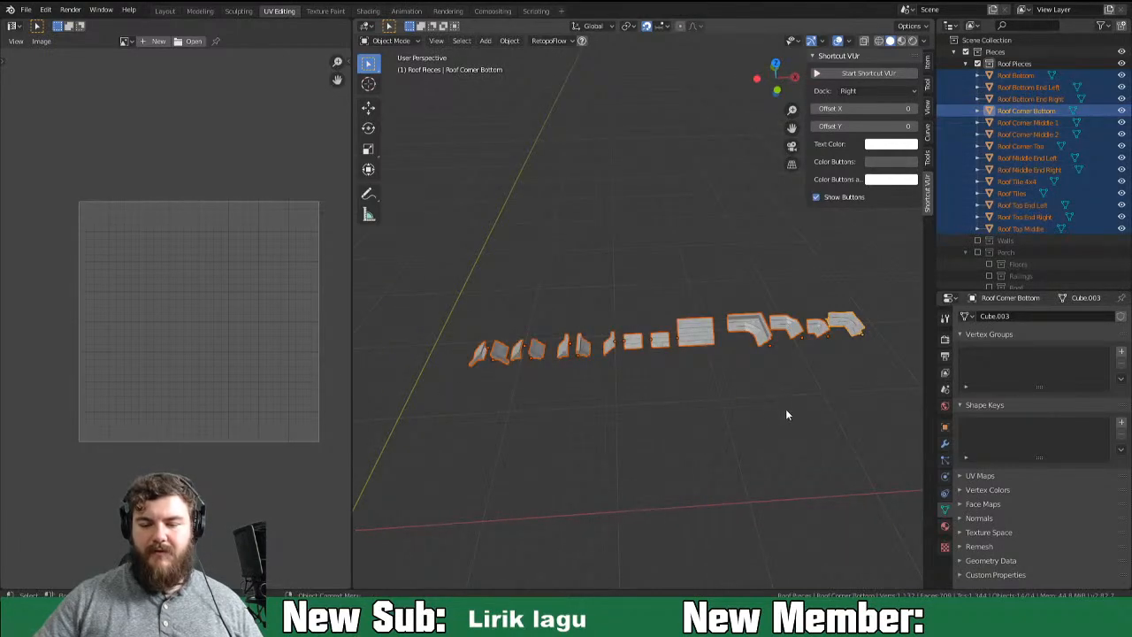
Unwrap the entire geometry of all the selected roof pieces together into one UV layout.
key(Tab)
key(a)
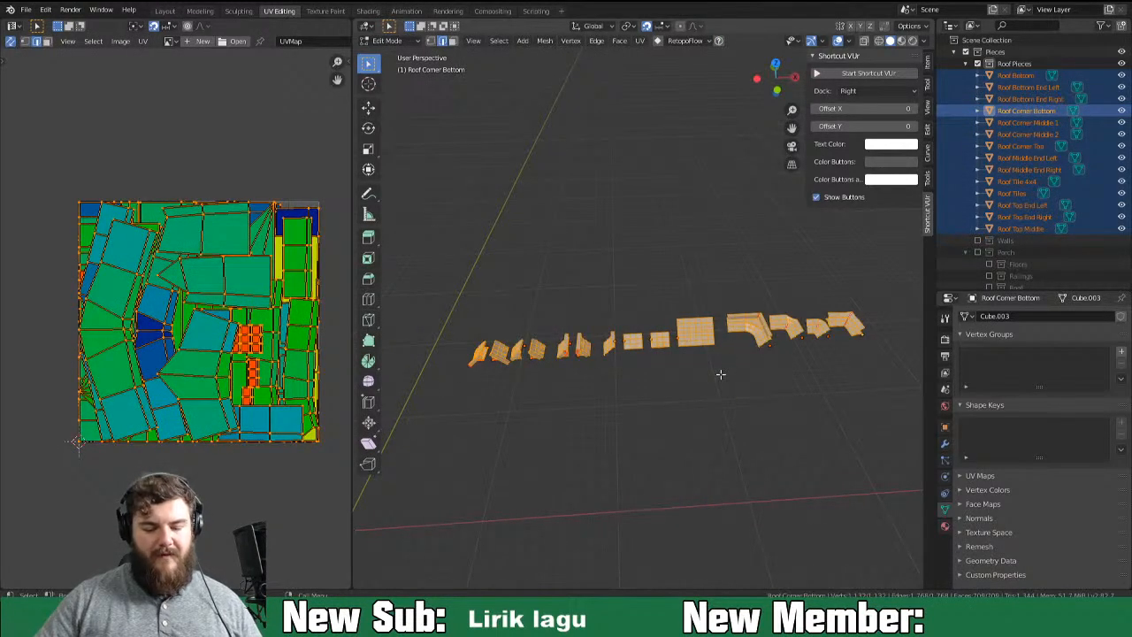
key(u)
click(711, 379)
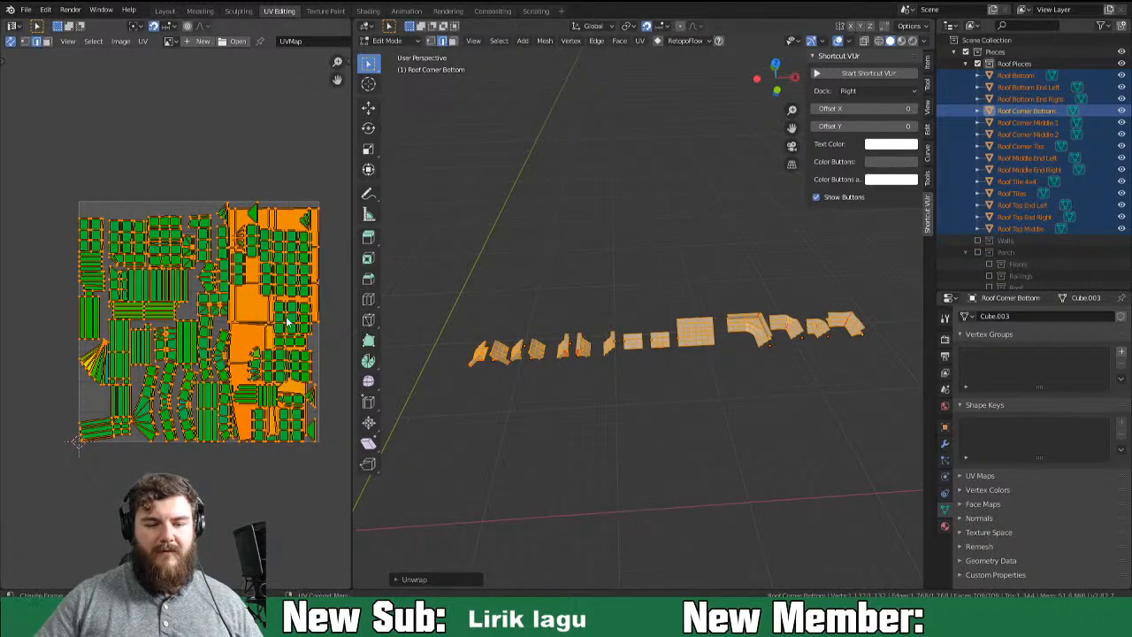
Turn snapping off and try scaling the combined UV layout.
key(s)
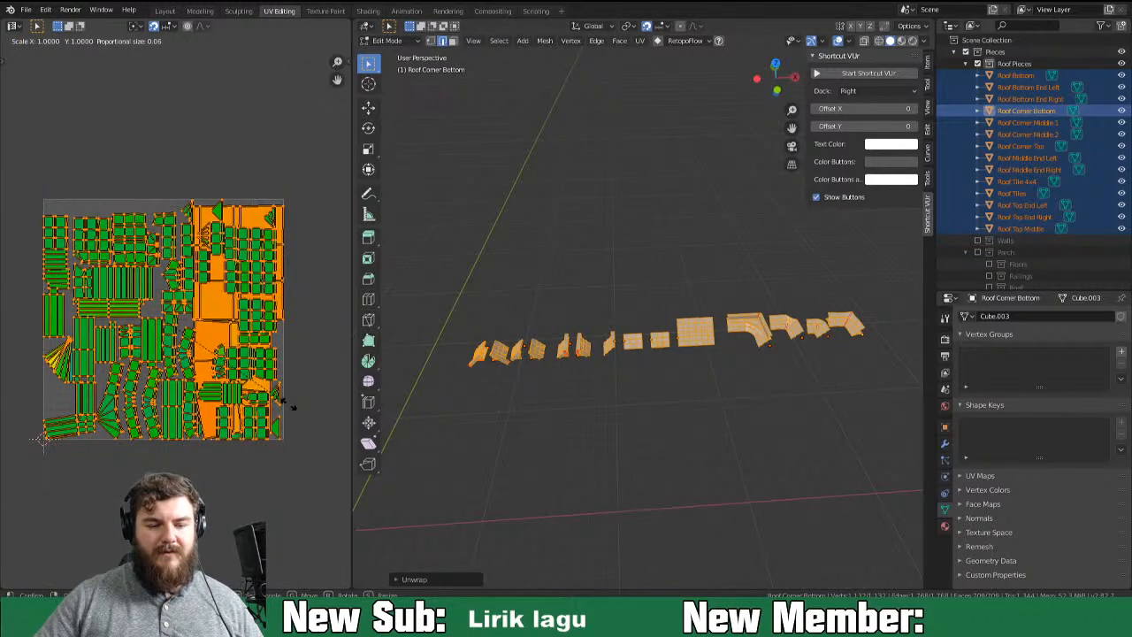
right_click(268, 403)
key(shift+Tab)
key(s)
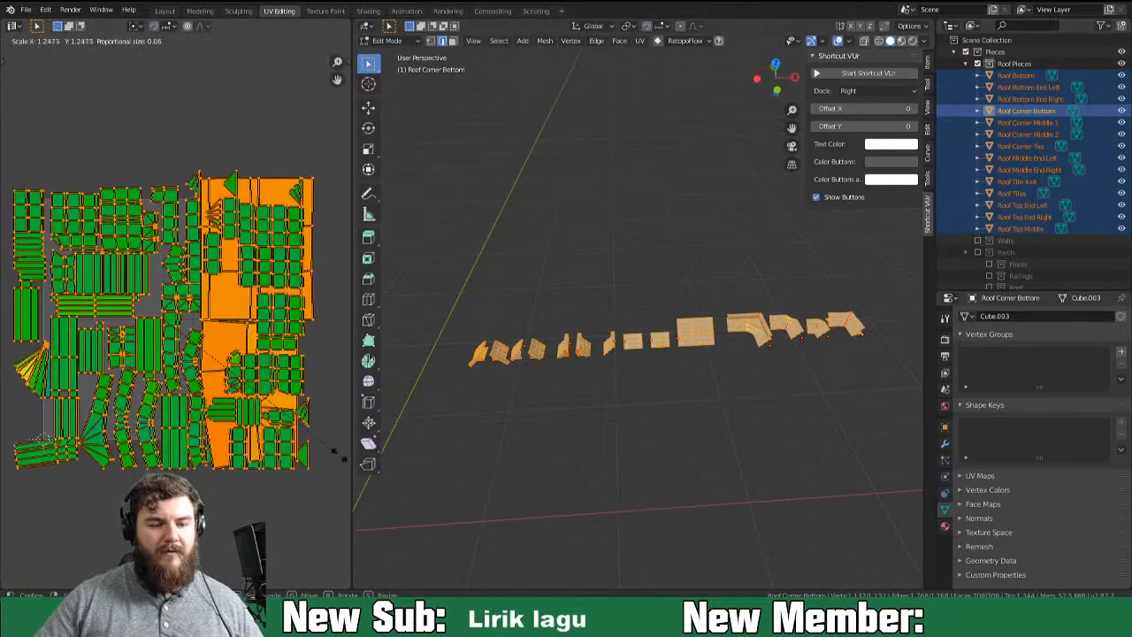
key(Escape)
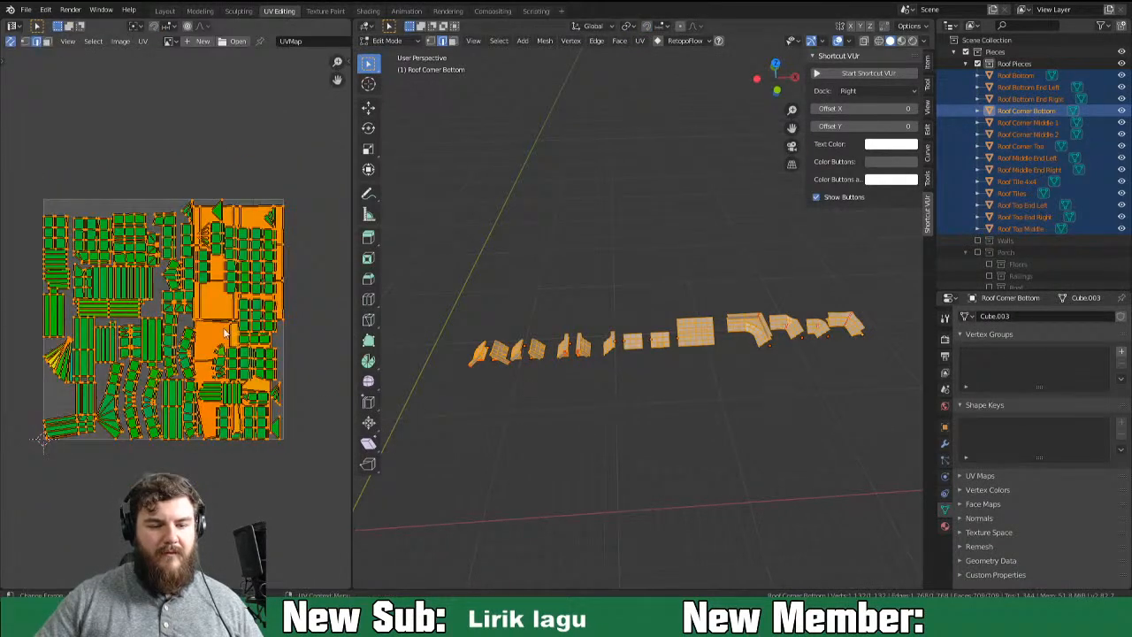
Select the large stretched orange UV faces and locate them on the bottom end pieces in the model.
click(218, 301)
key(3)
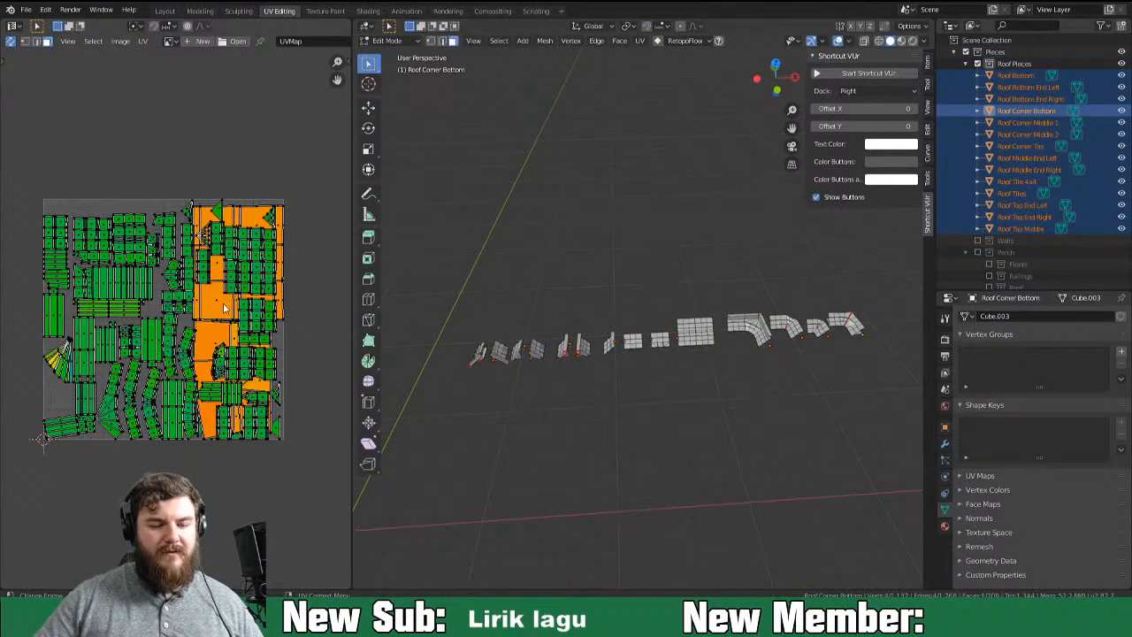
scroll(217, 301, up, 4)
scroll(221, 318, up, 2)
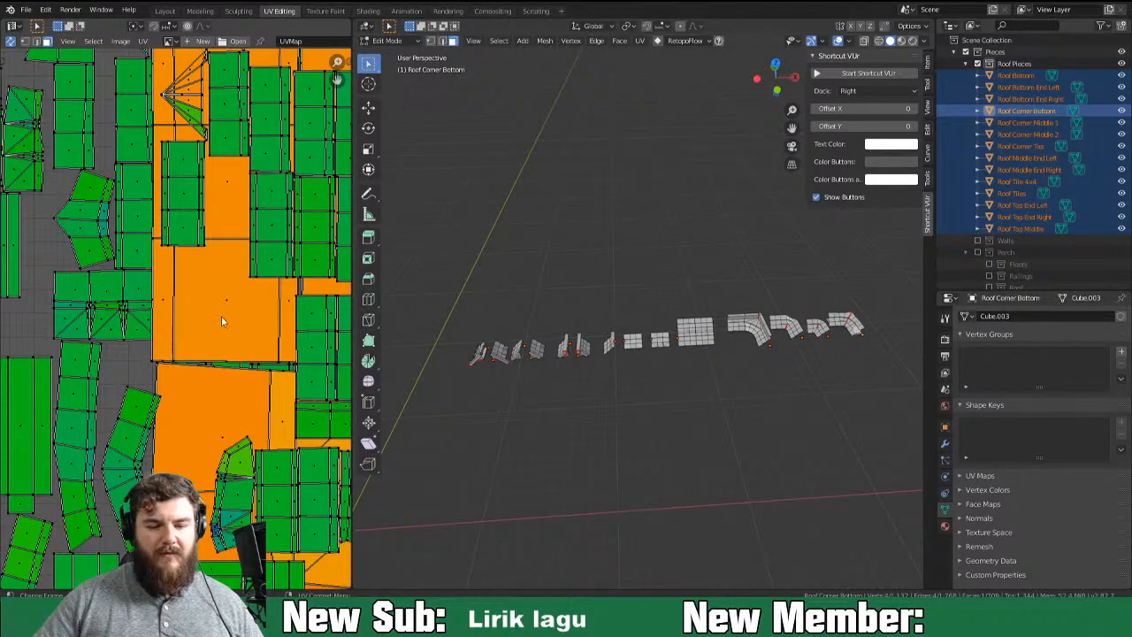
drag(210, 281, 249, 330)
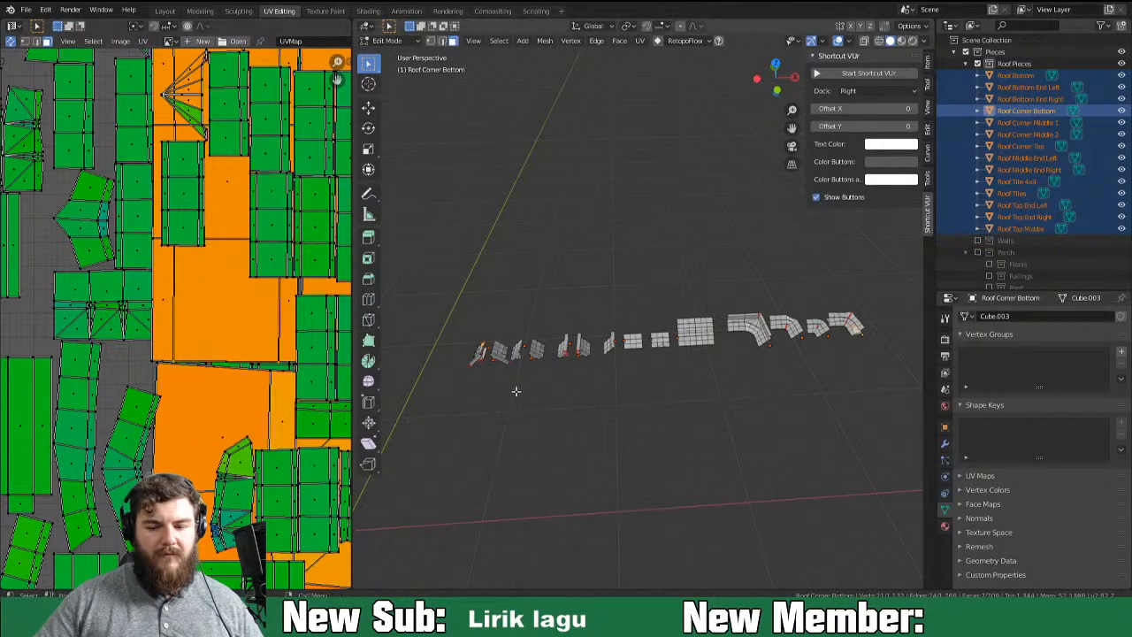
key(KP_Decimal)
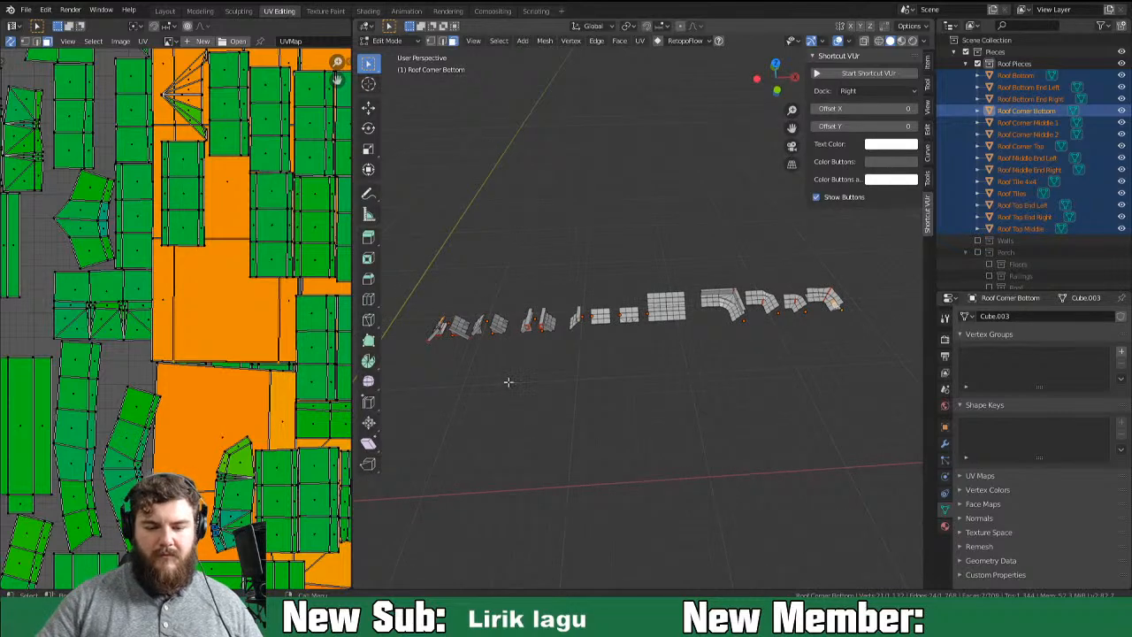
middle_drag(464, 383, 620, 360)
scroll(619, 360, up, 6)
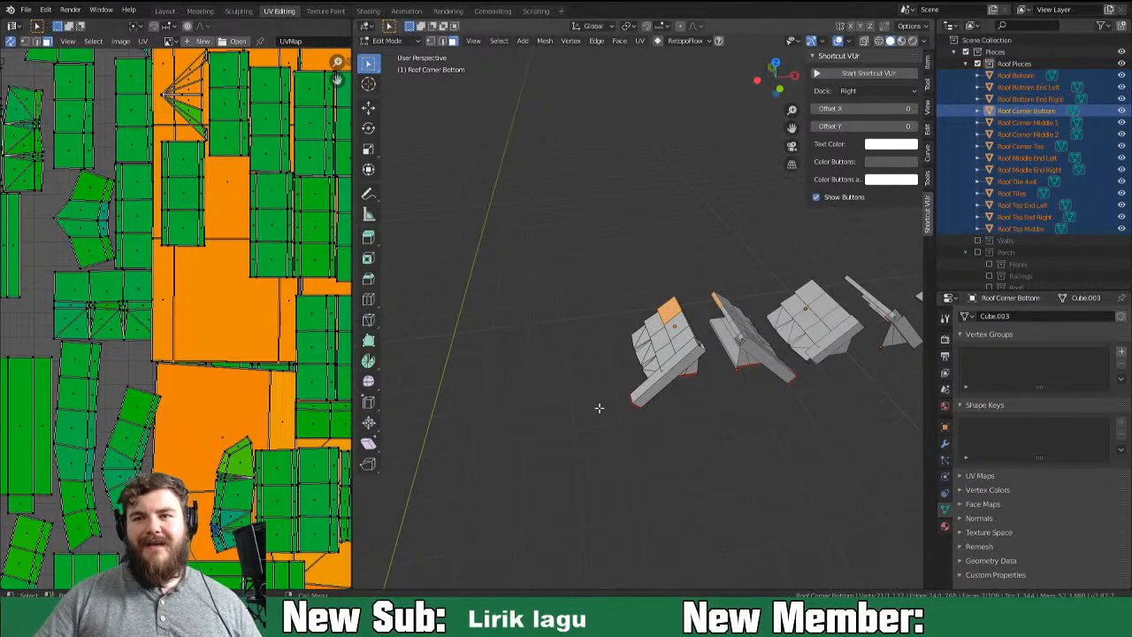
mouse_move(670, 305)
middle_down()
mouse_move(731, 306)
mouse_move(678, 319)
middle_up()
scroll(677, 319, up, 5)
middle_drag(687, 359, 680, 360)
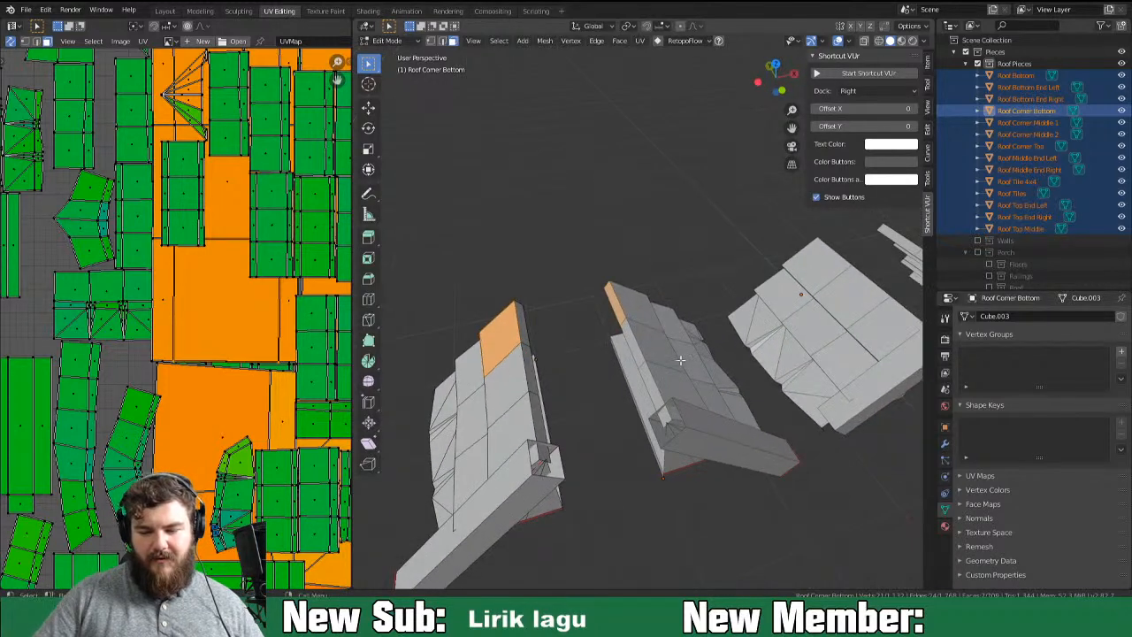
Delete the narrow side faces along the inner edge of Roof Bottom End Left.
click(617, 306)
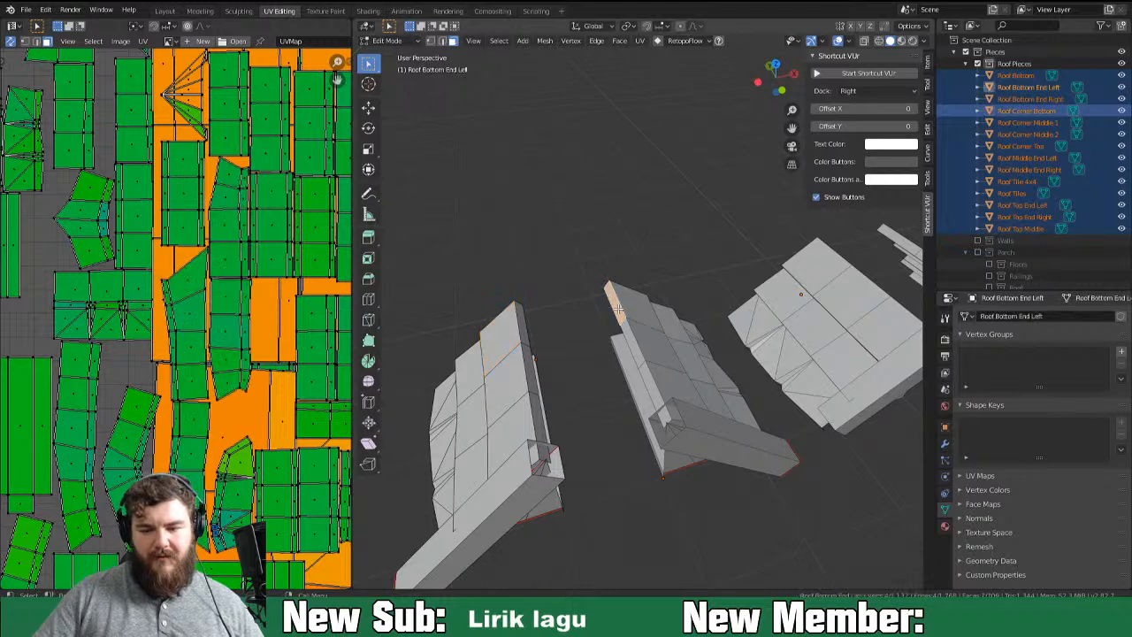
click(499, 331)
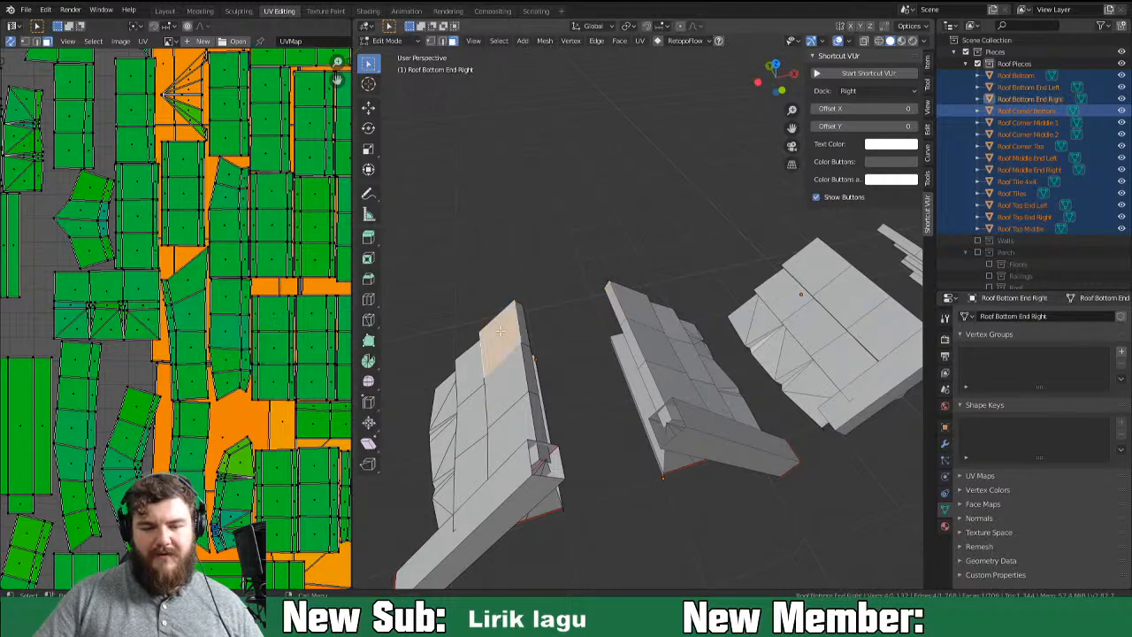
click(620, 315)
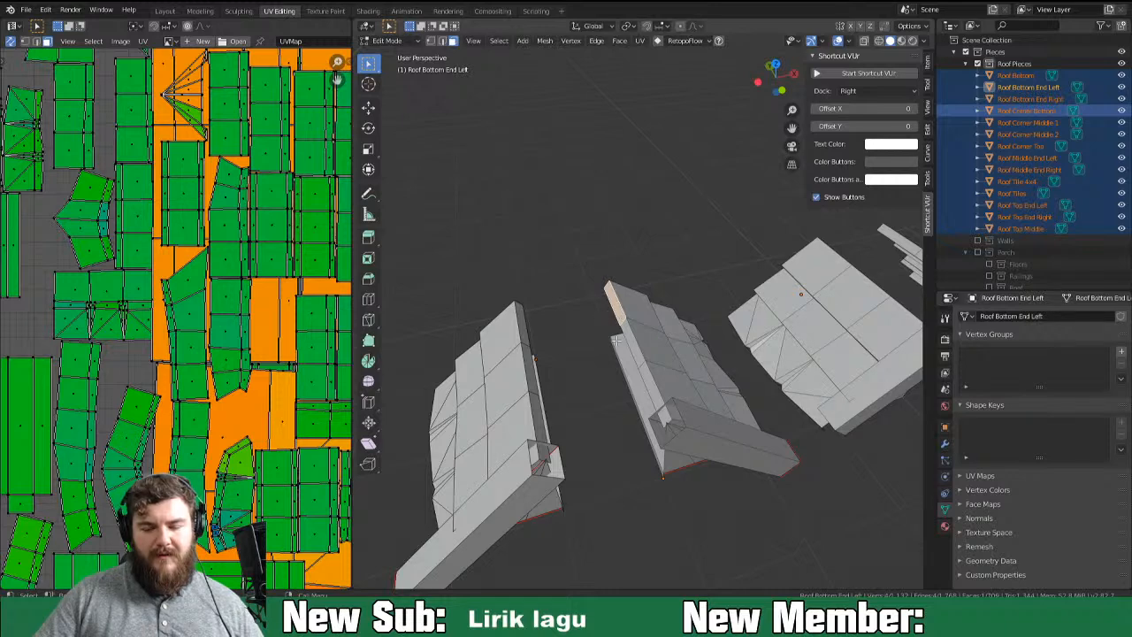
middle_drag(628, 352, 662, 276)
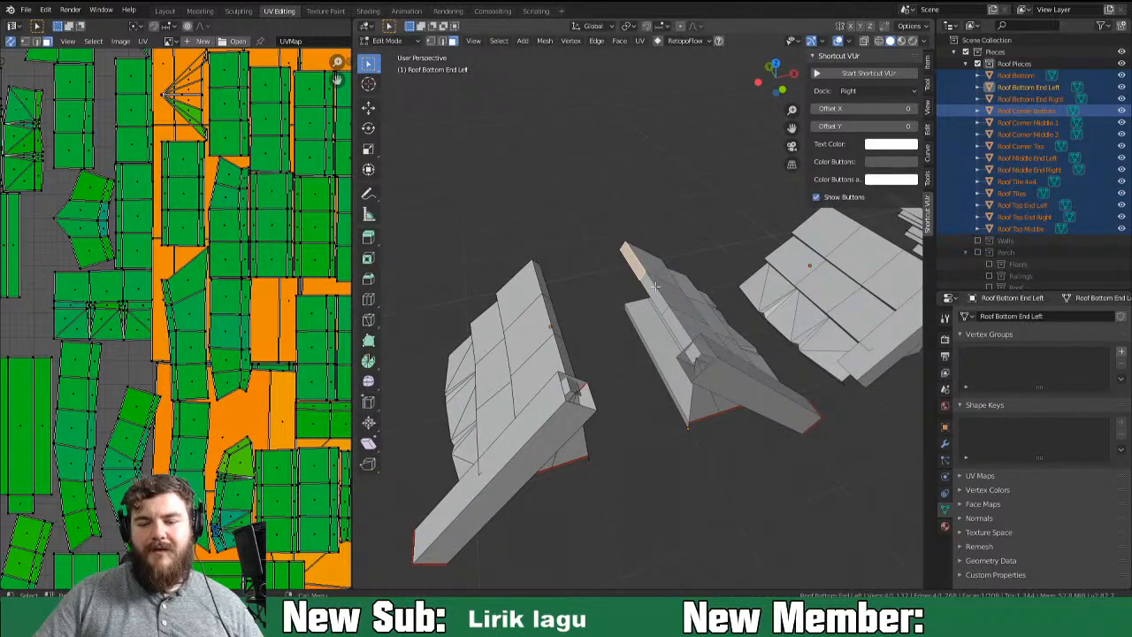
shift+click(671, 316)
key(x)
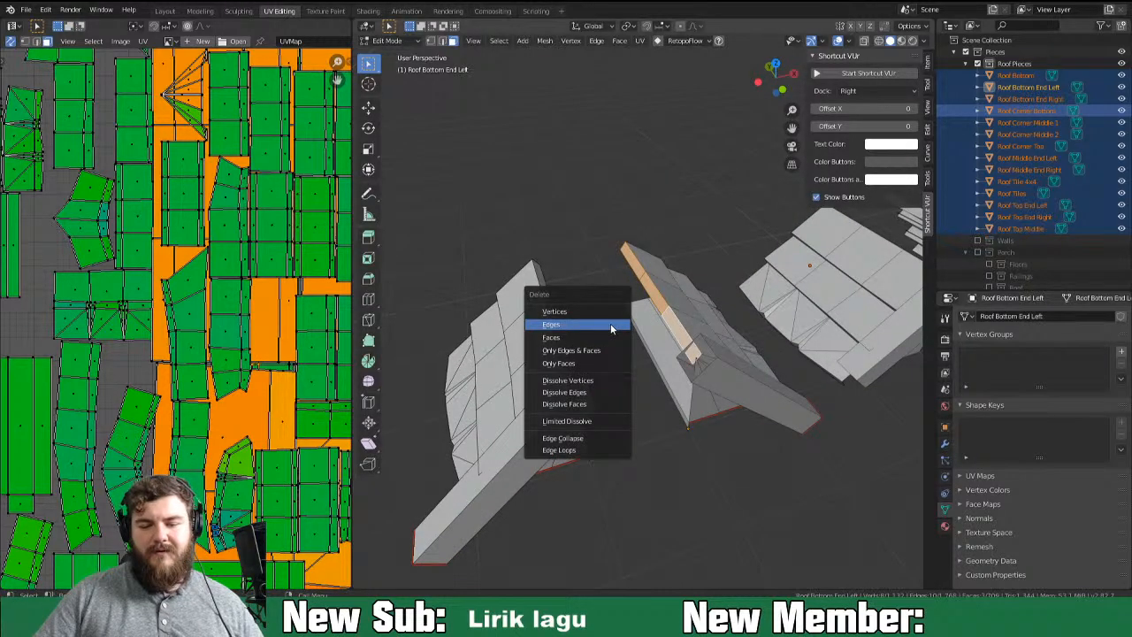
click(600, 336)
Delete the three narrow side faces along the inner edge of Roof Bottom End Right.
middle_drag(599, 337, 610, 311)
click(603, 309)
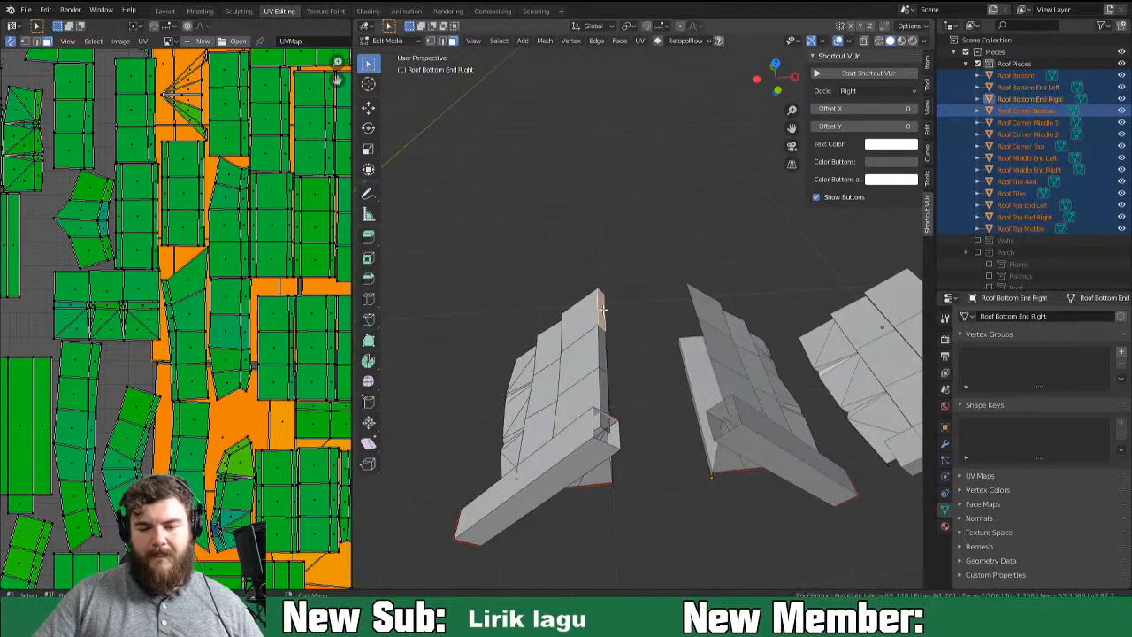
shift+click(605, 350)
shift+click(607, 390)
key(x)
click(652, 352)
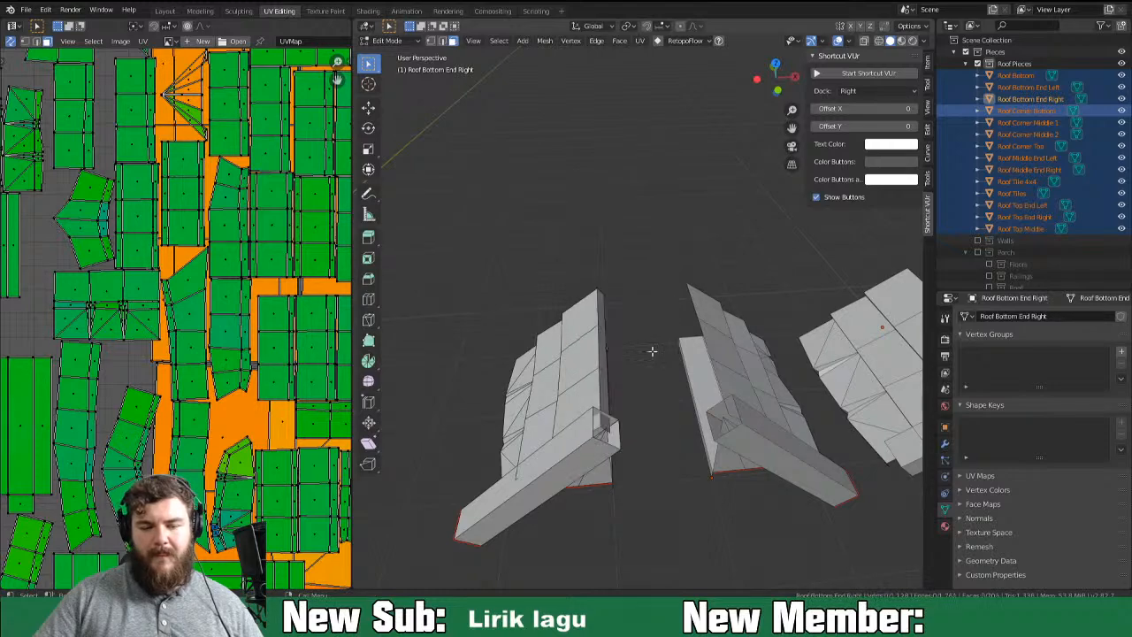
Select all geometry of the roof pieces and unwrap it again.
key(Home)
key(a)
key(u)
click(707, 366)
scroll(227, 338, down, 5)
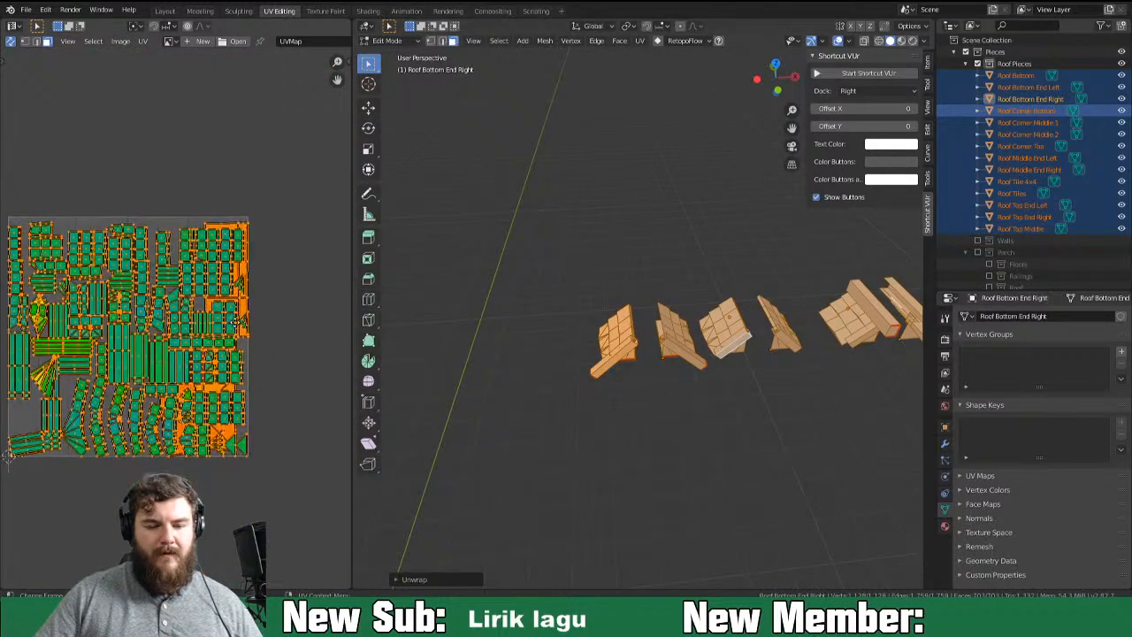
scroll(227, 339, up, 2)
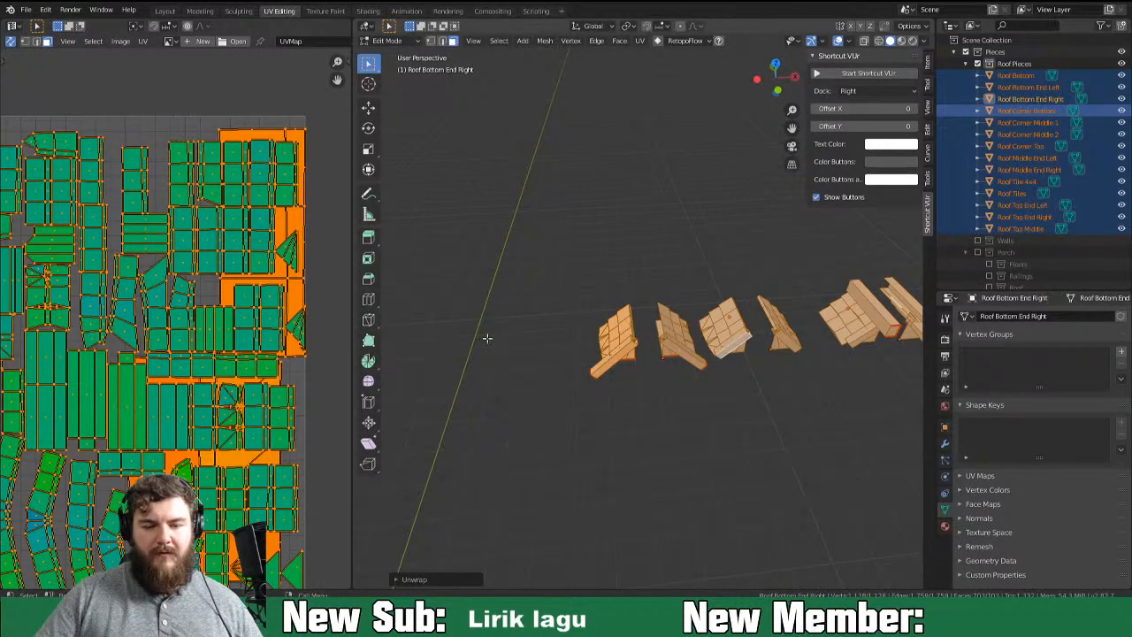
key(s)
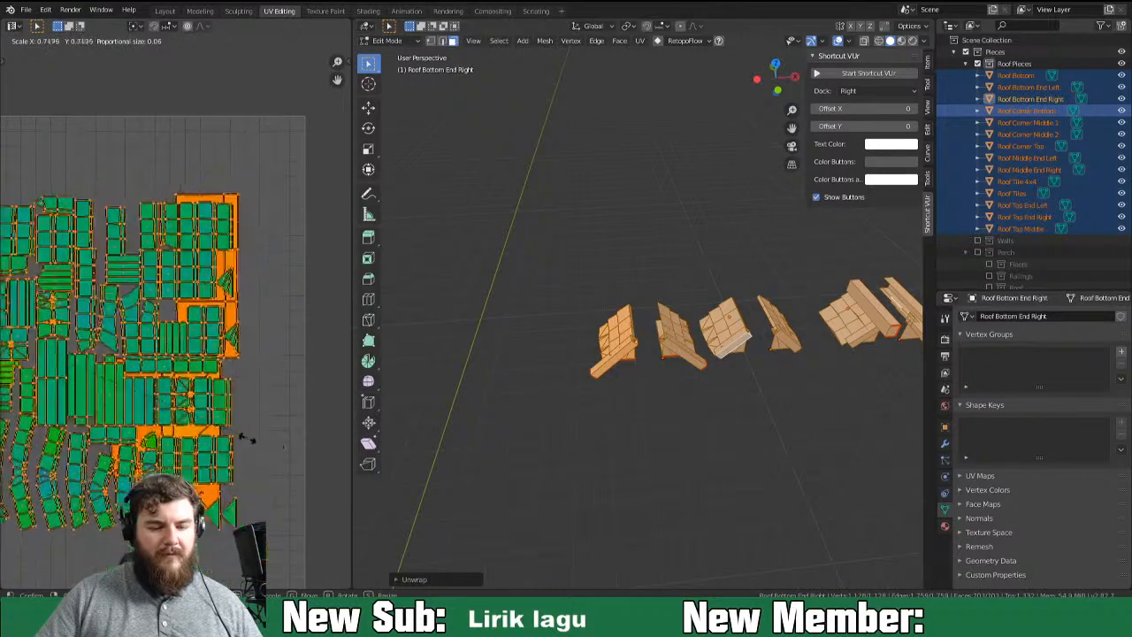
right_click(191, 431)
scroll(264, 402, down, 2)
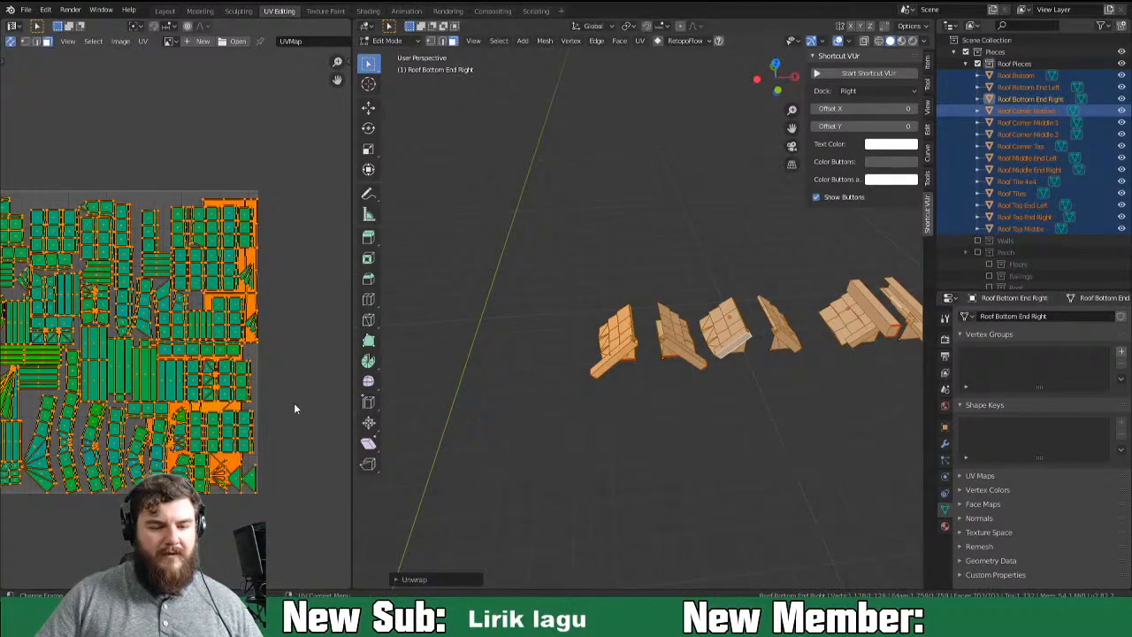
Select the linked tile islands overlapping the stretched UV areas and hide their faces.
scroll(250, 430, up, 3)
key(alt+a)
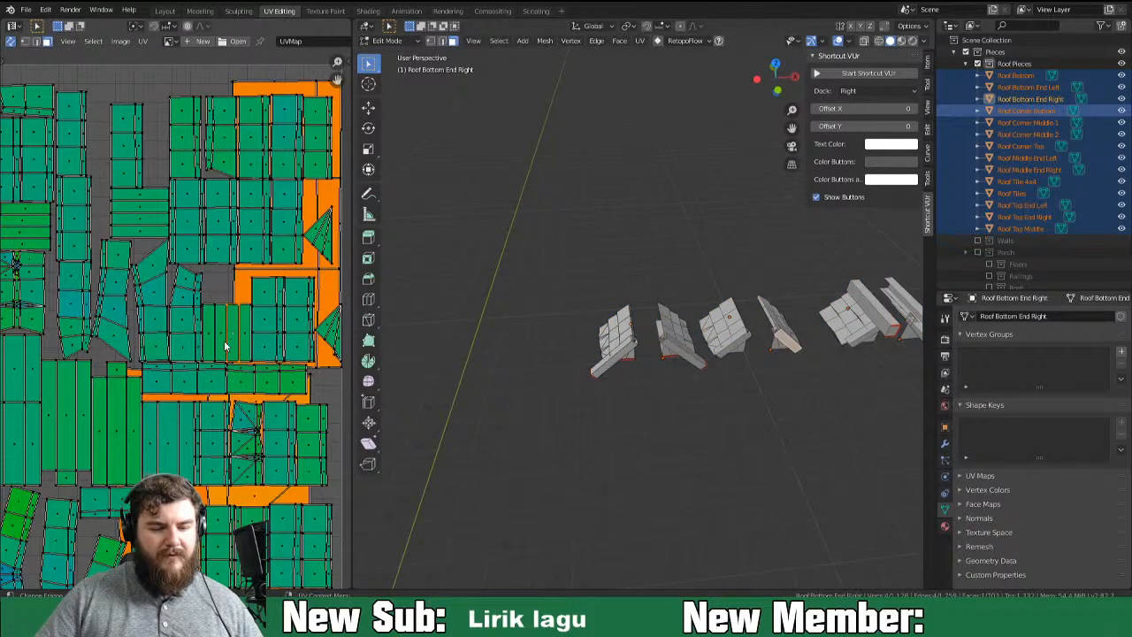
key(h)
key(l)
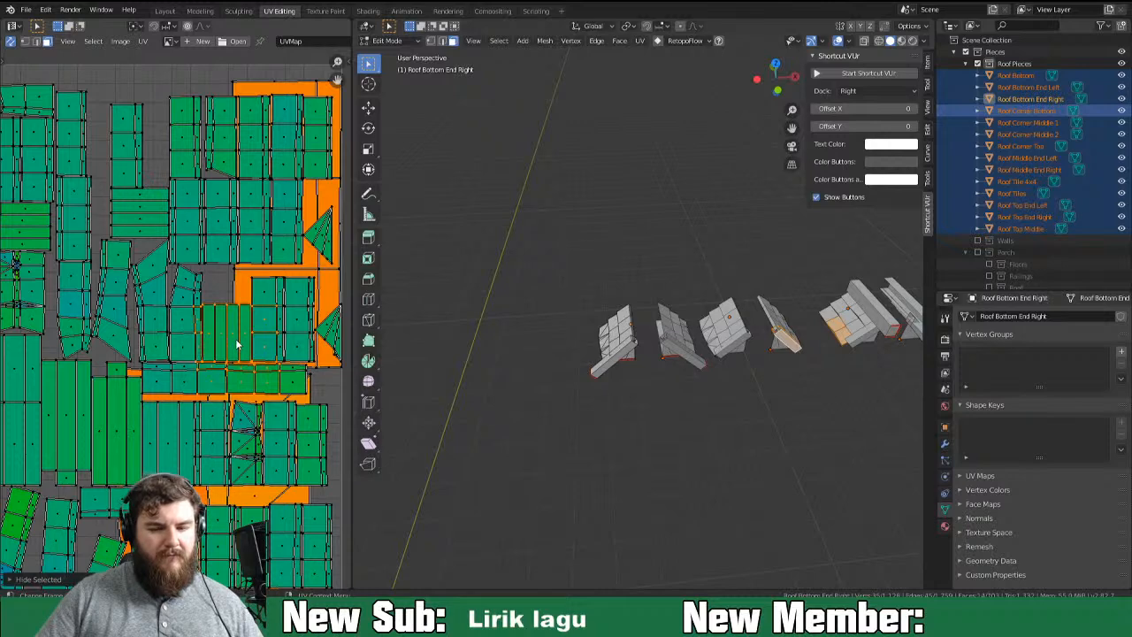
key(h)
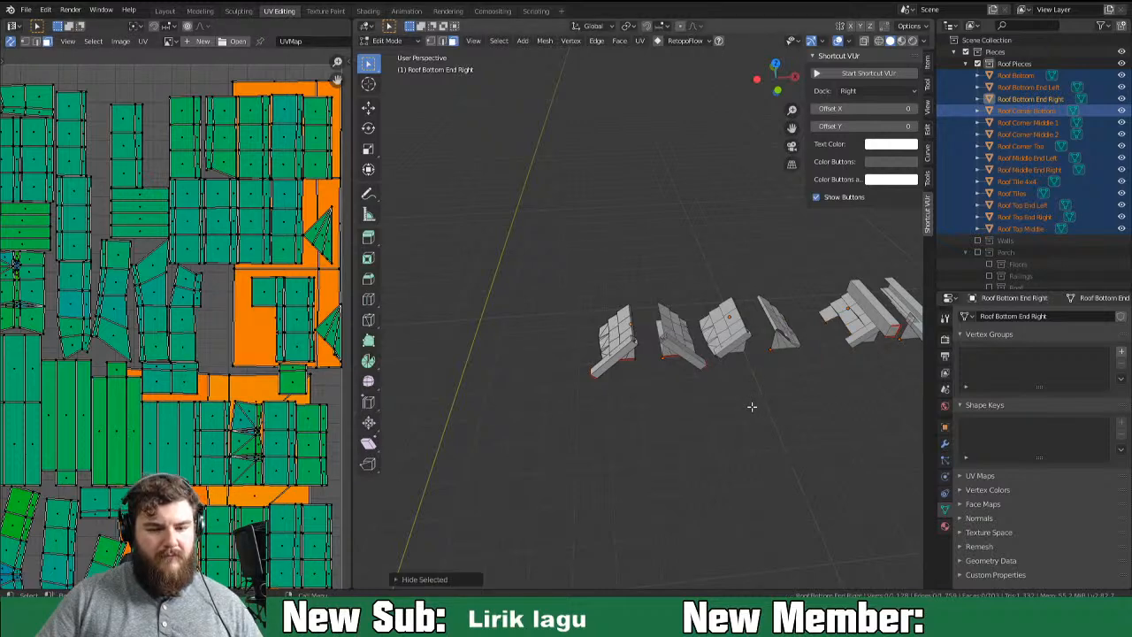
Locate the uncovered stretched UV face on the model and examine it on the bottom end piece.
key(l)
key(l)
middle_drag(602, 380, 565, 364)
scroll(519, 371, up, 5)
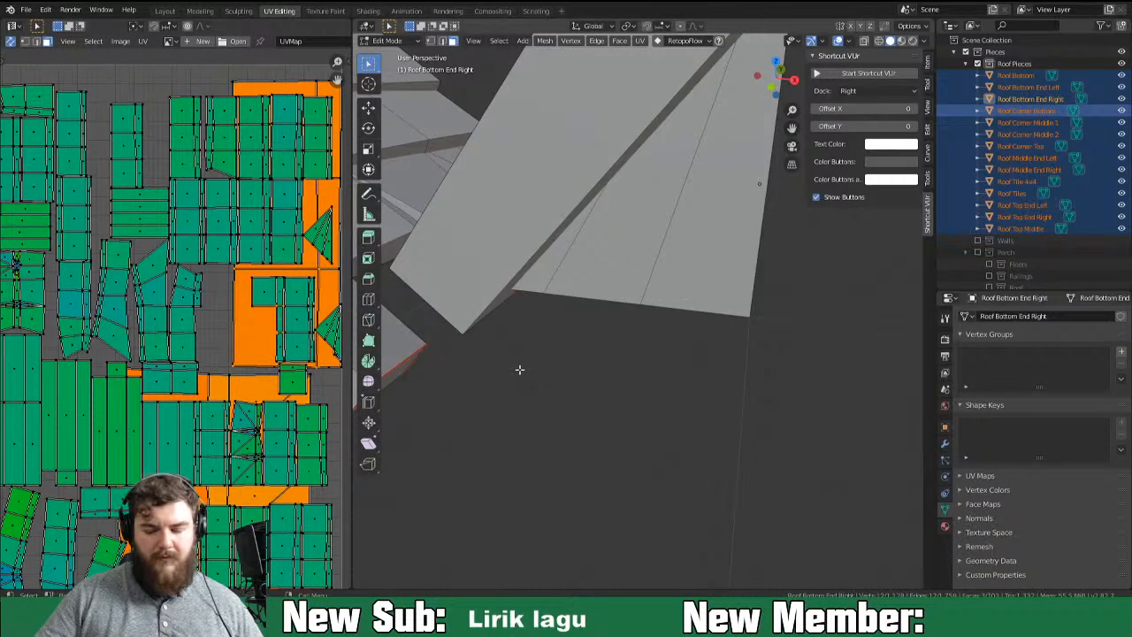
scroll(519, 372, down, 8)
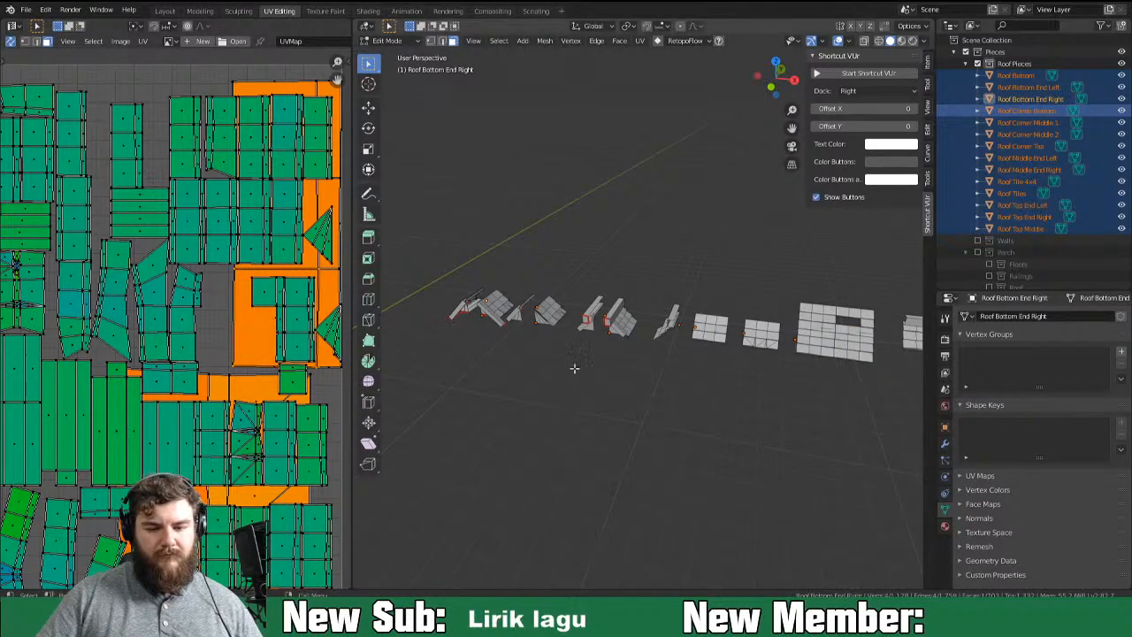
key(KP_Decimal)
middle_drag(636, 351, 622, 416)
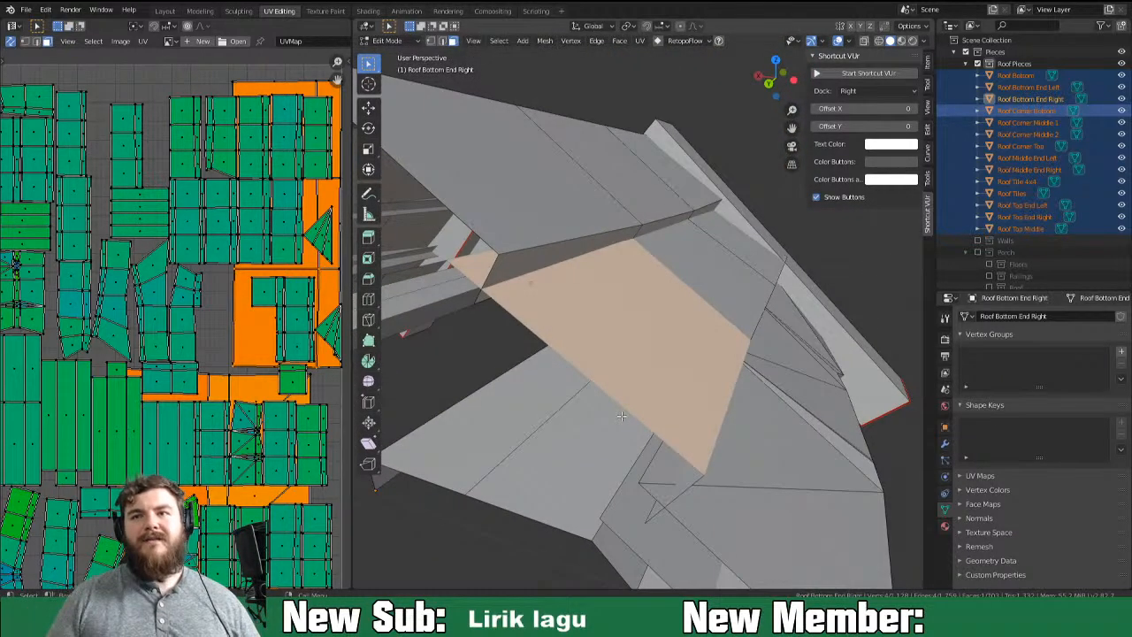
Try moving the vertex where the tile rows meet the sloped end board of Roof Bottom End Right.
middle_drag(623, 416, 891, 318)
key(1)
click(873, 276)
middle_drag(873, 276, 913, 284)
key(g)
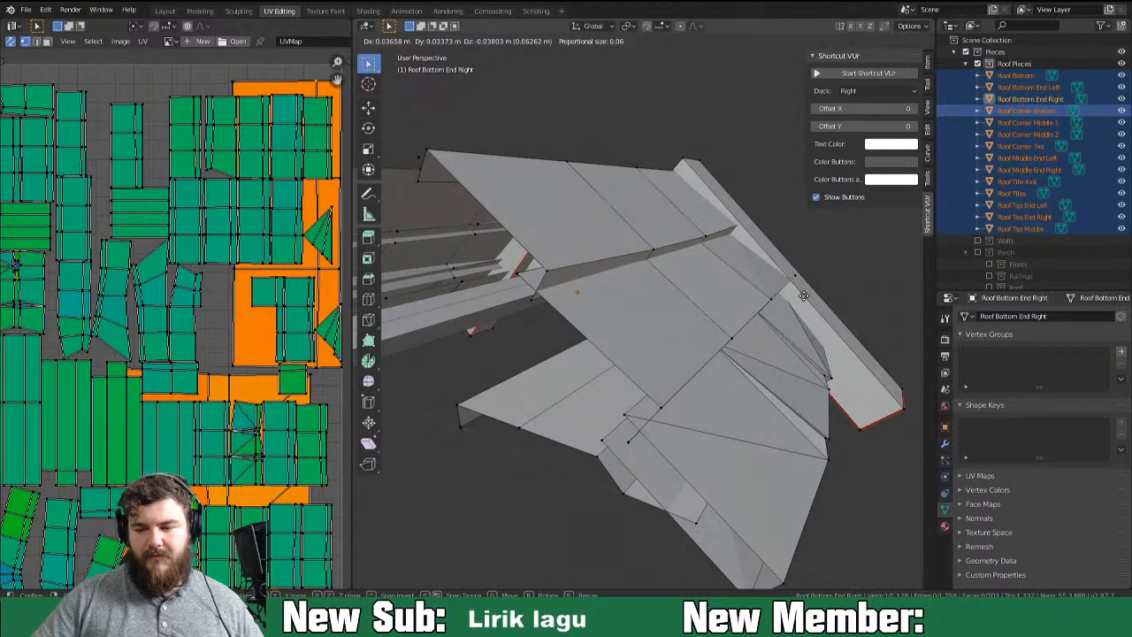
click(814, 285)
key(g)
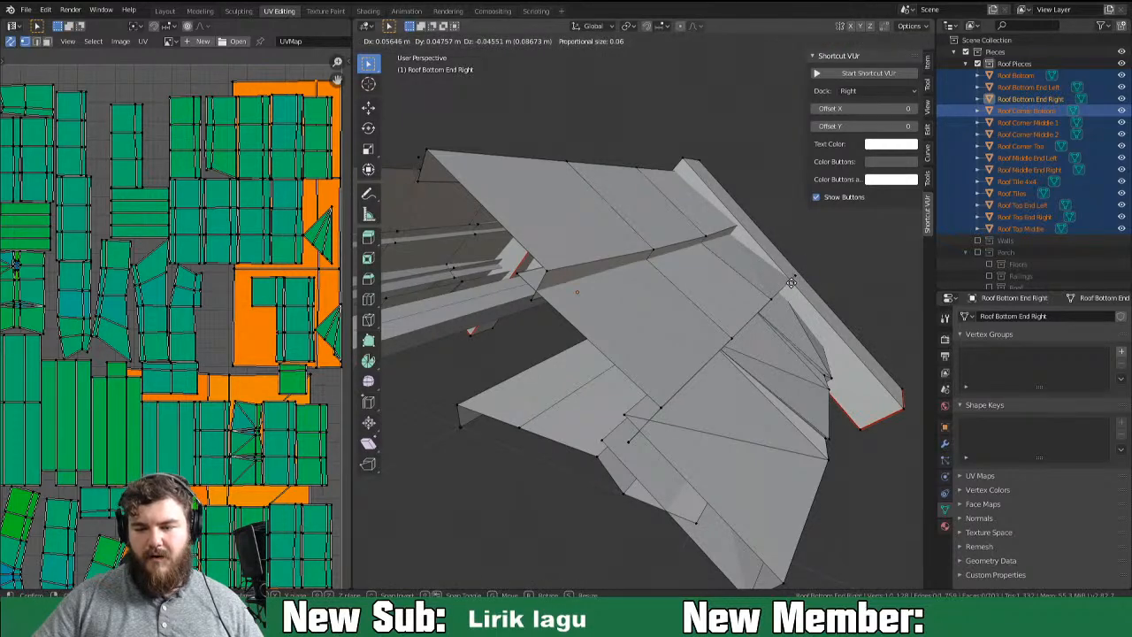
right_click(790, 283)
Select all visible geometry of the roof pieces and merge its duplicate vertices by distance.
scroll(816, 358, down, 3)
middle_drag(756, 370, 683, 384)
key(a)
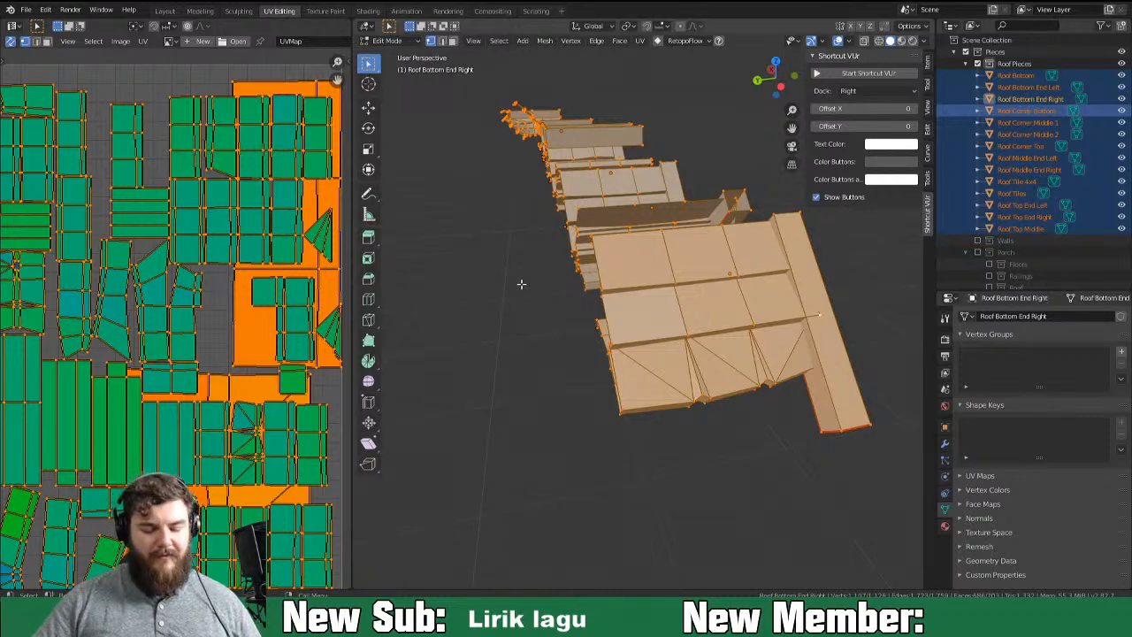
click(543, 41)
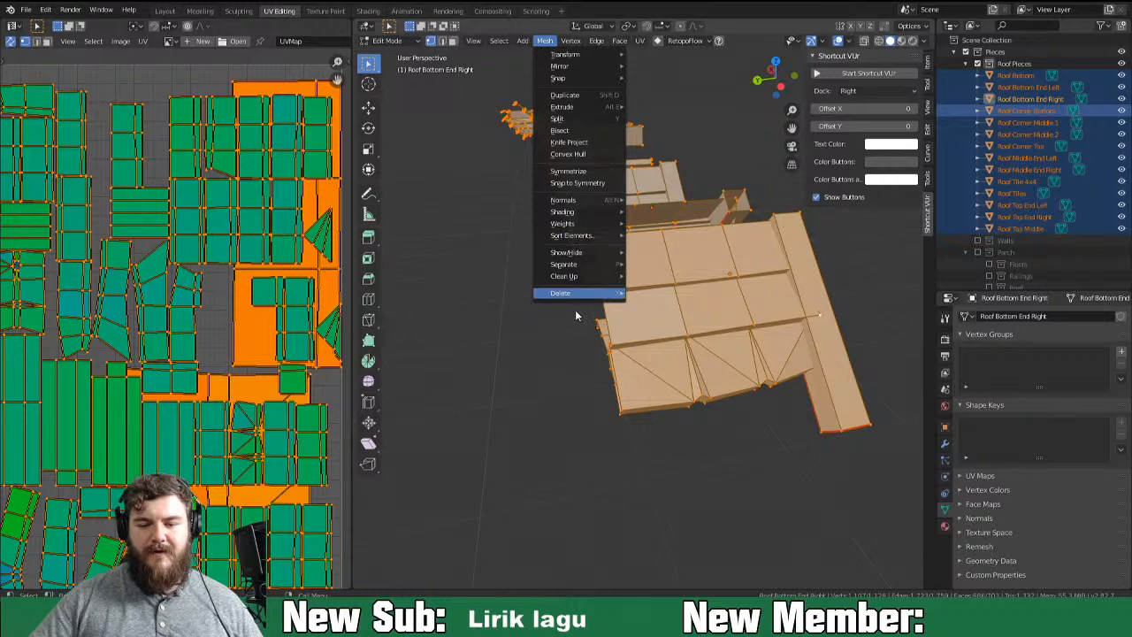
mouse_move(584, 277)
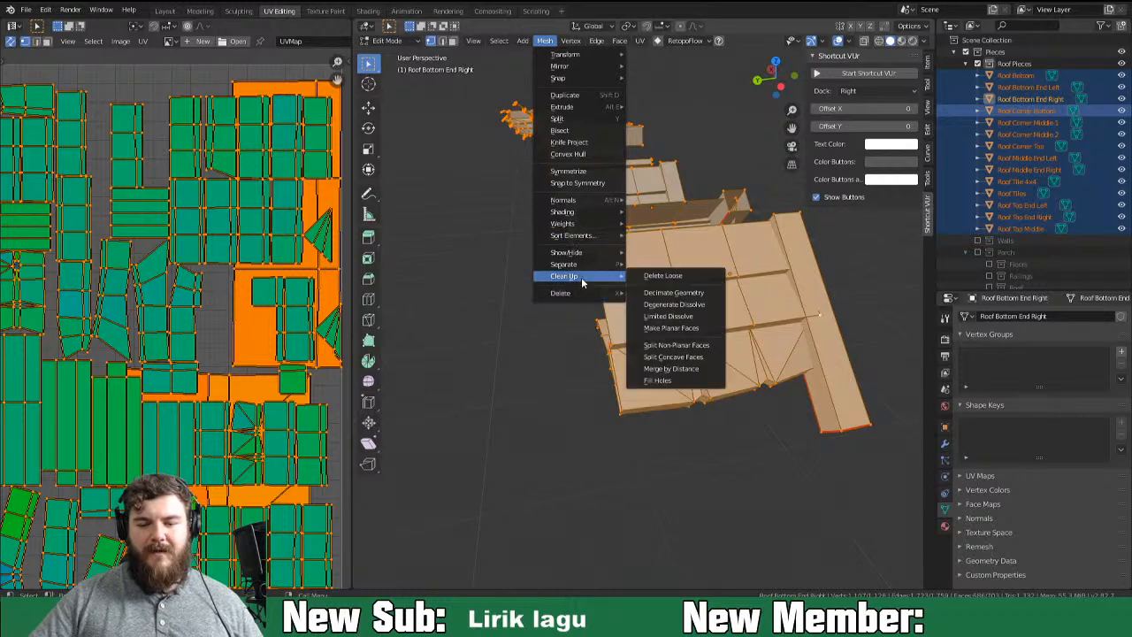
click(691, 370)
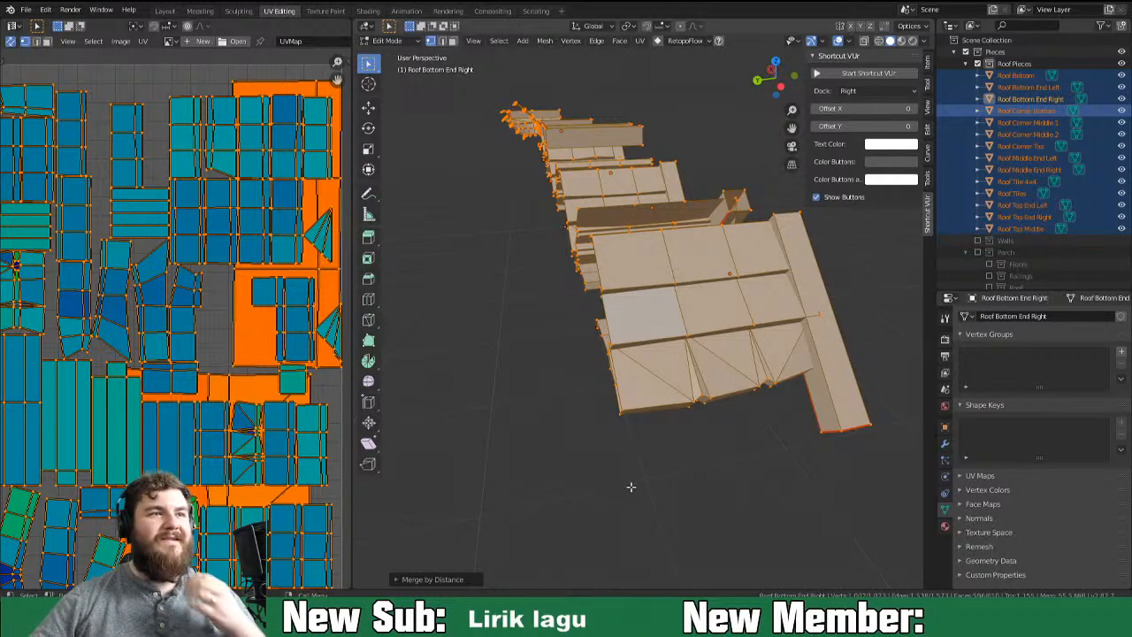
middle_drag(631, 486, 652, 330)
scroll(653, 330, up, 6)
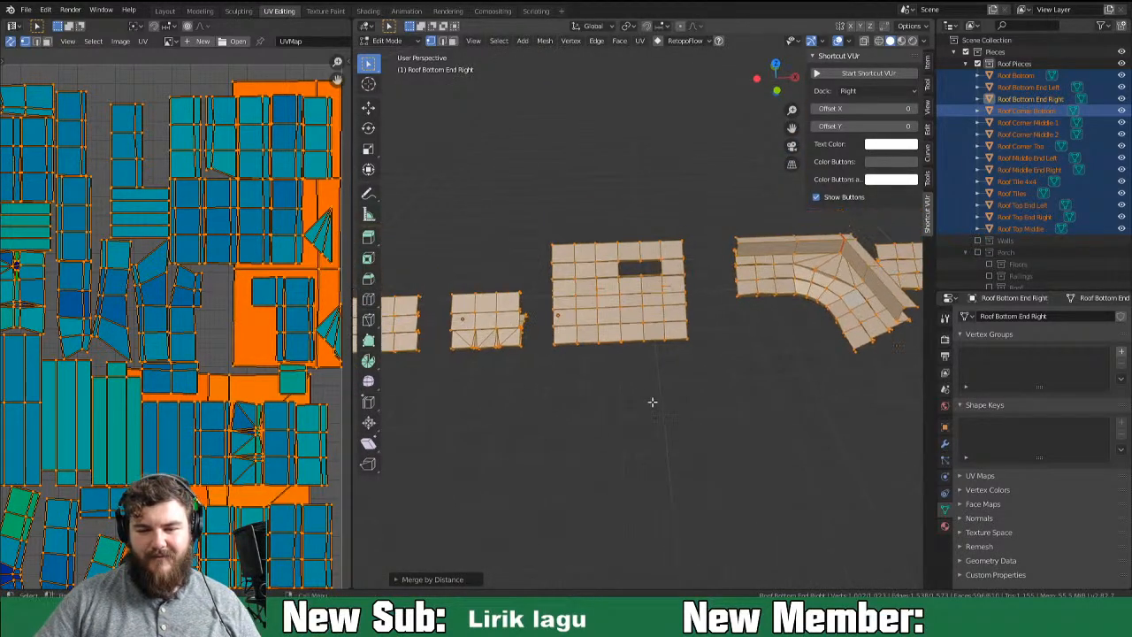
Inspect the tile-row gap around the opening in Roof Tile 4x4 and try moving one of its vertices.
scroll(645, 344, up, 2)
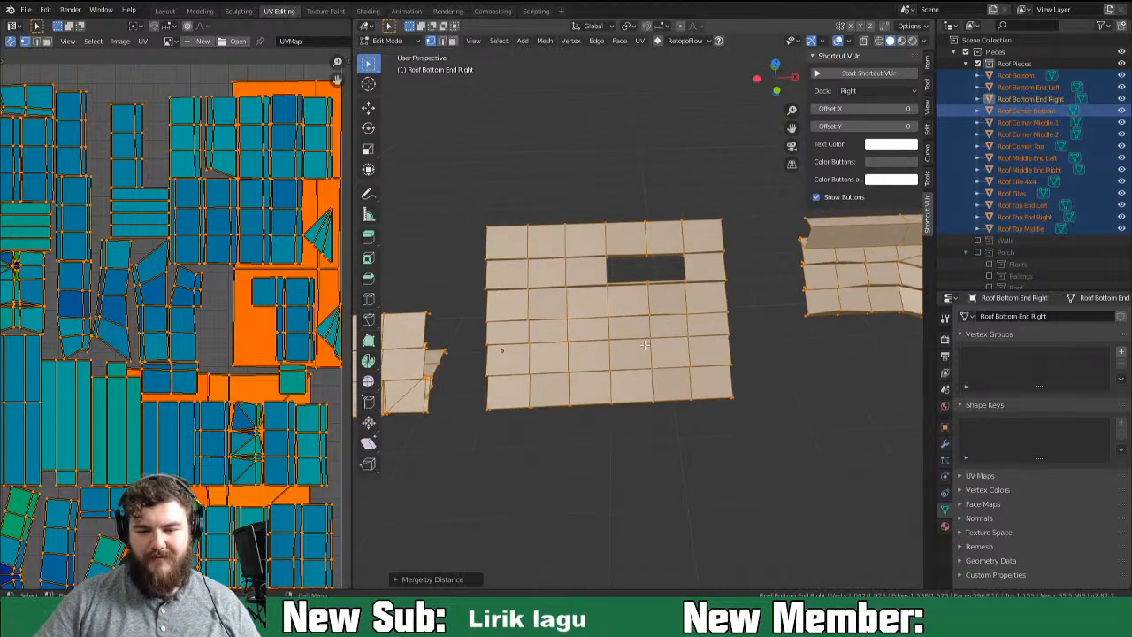
click(605, 273)
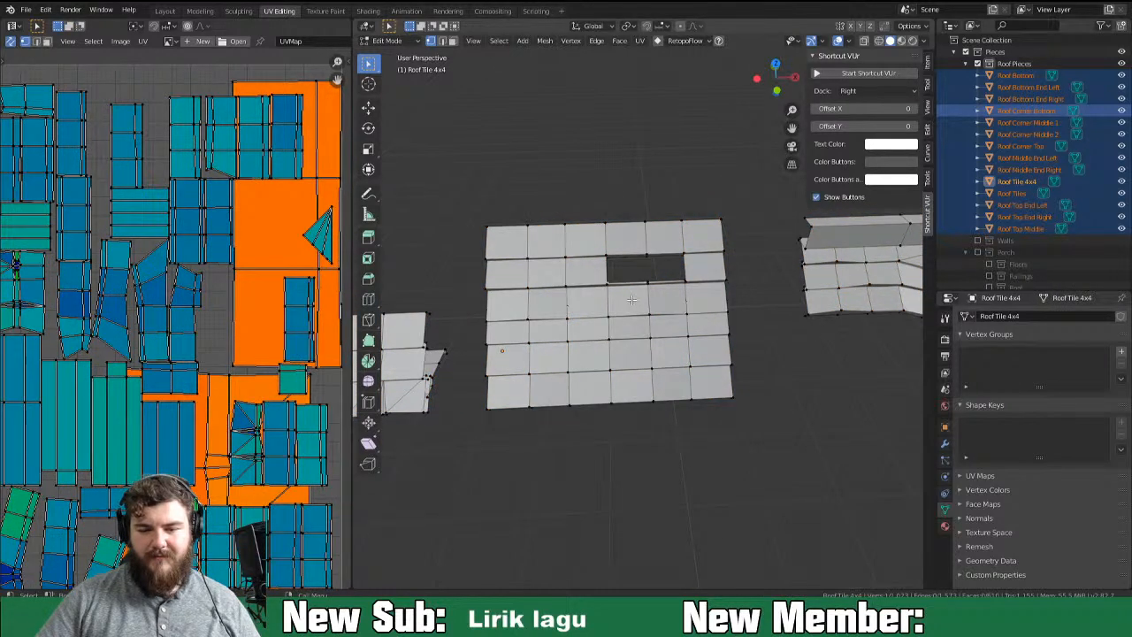
scroll(663, 325, up, 6)
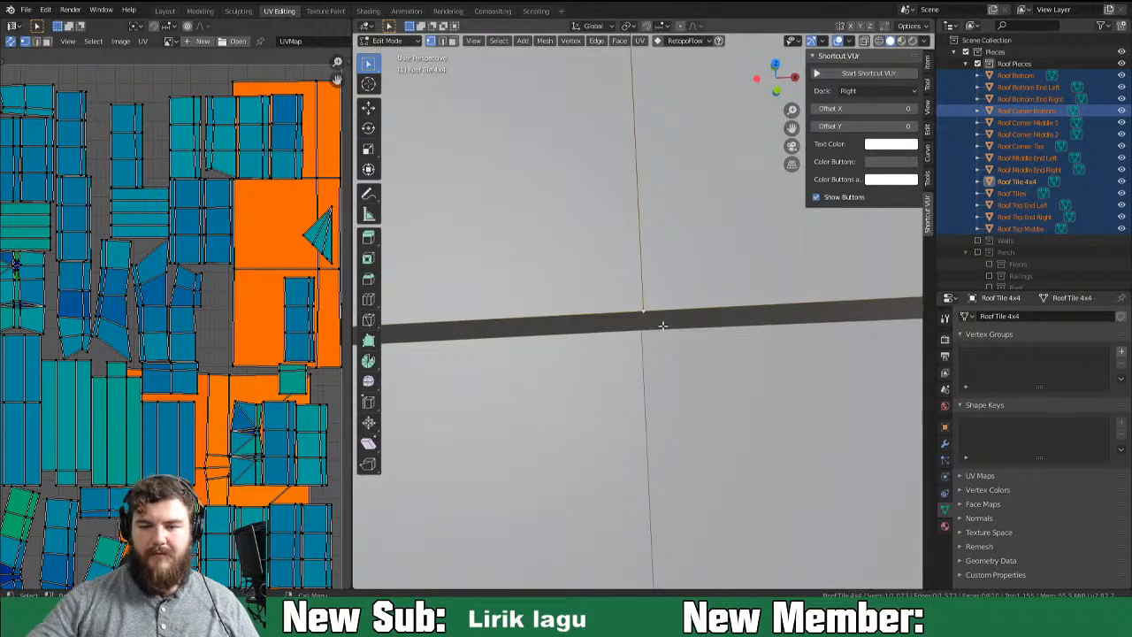
scroll(573, 319, down, 3)
middle_drag(572, 319, 497, 182)
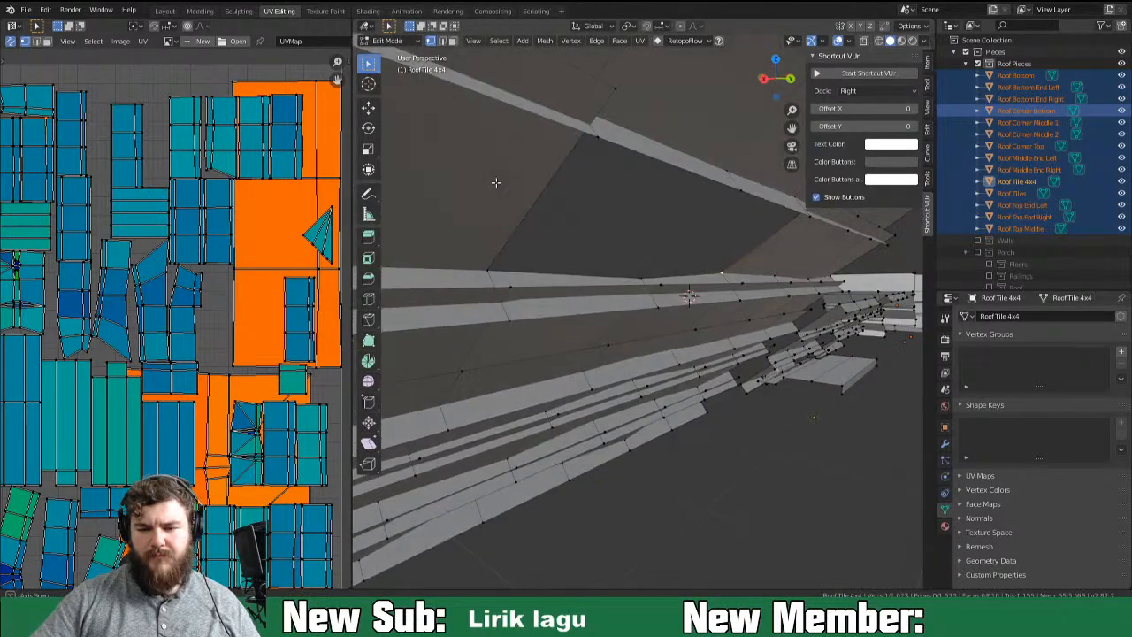
key(f)
click(762, 282)
middle_drag(761, 281, 687, 207)
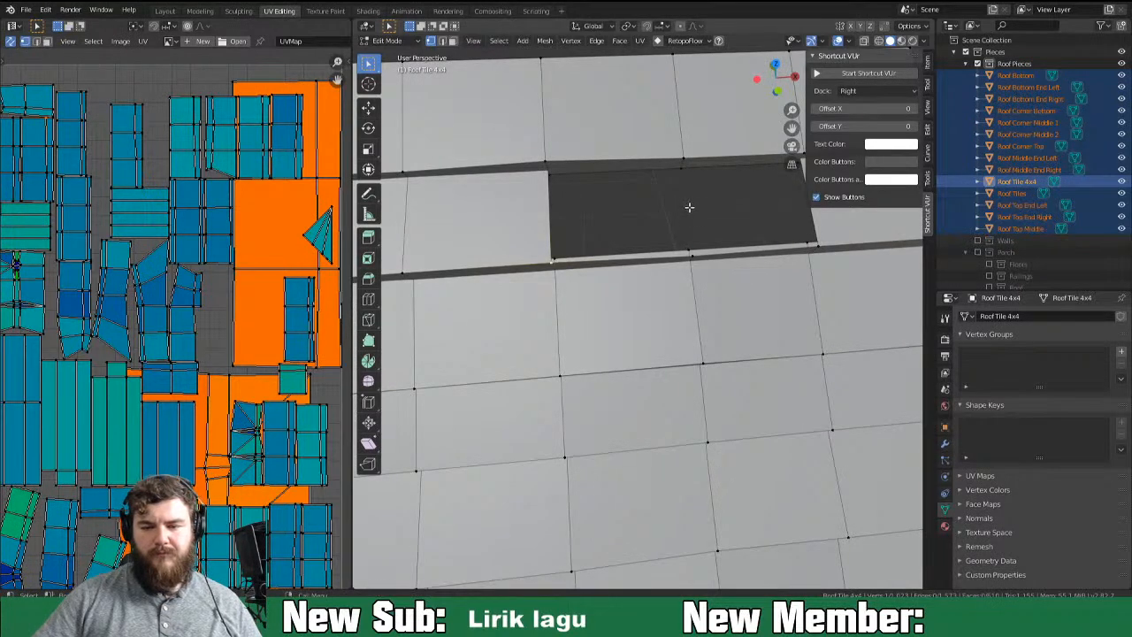
key(g)
click(696, 191)
Select all visible geometry of the roof pieces and merge vertices by distance, raising the merge distance to 0.0701 m.
key(a)
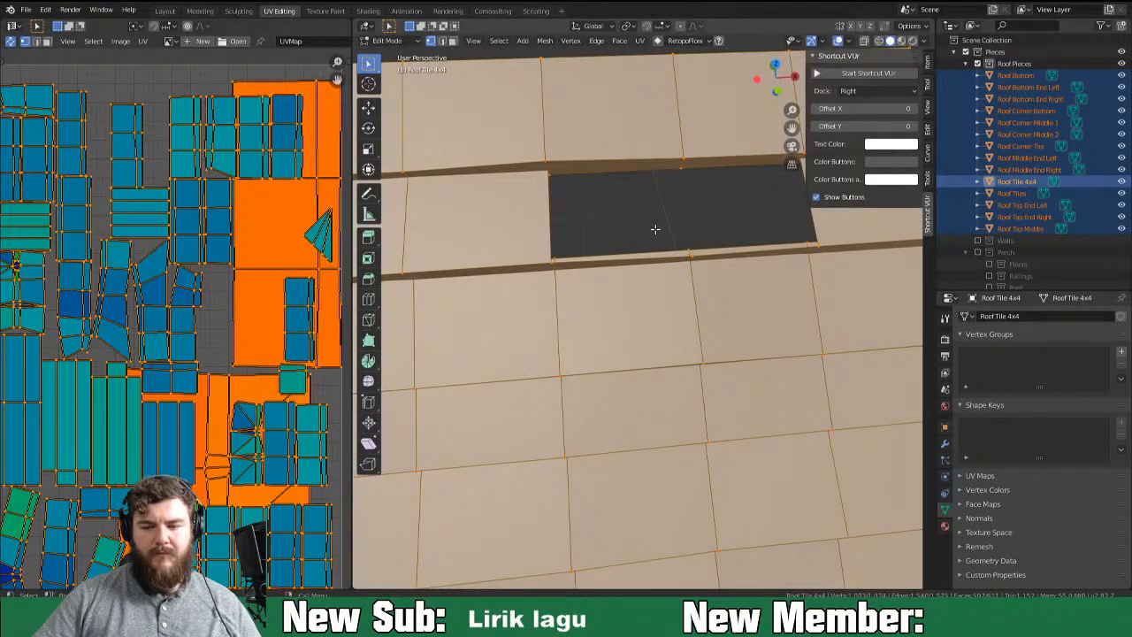
click(544, 41)
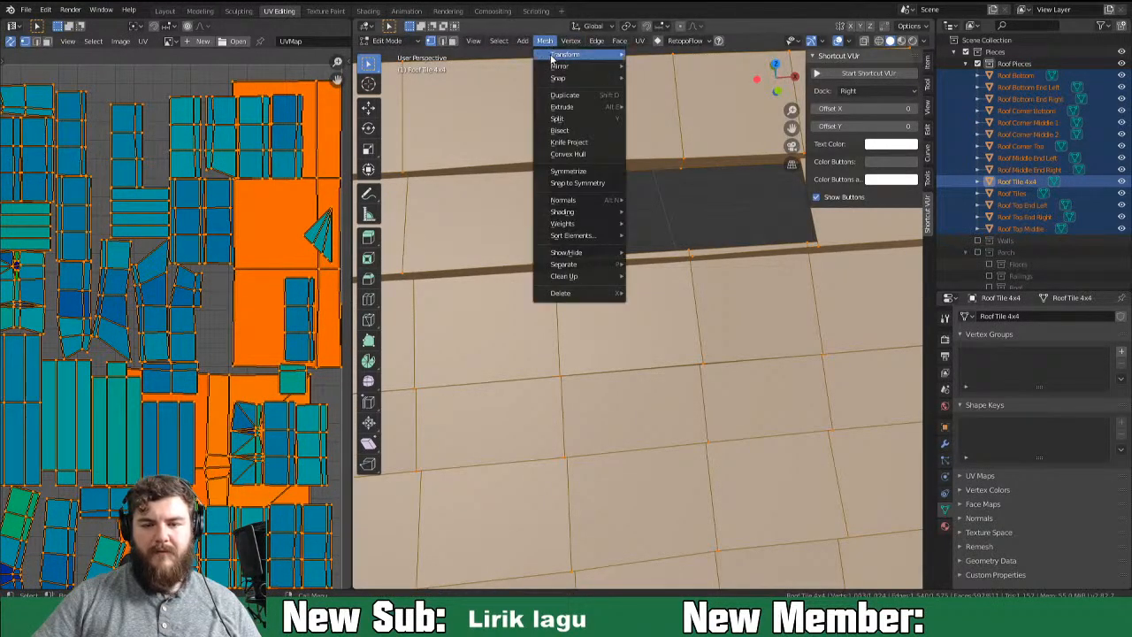
mouse_move(575, 276)
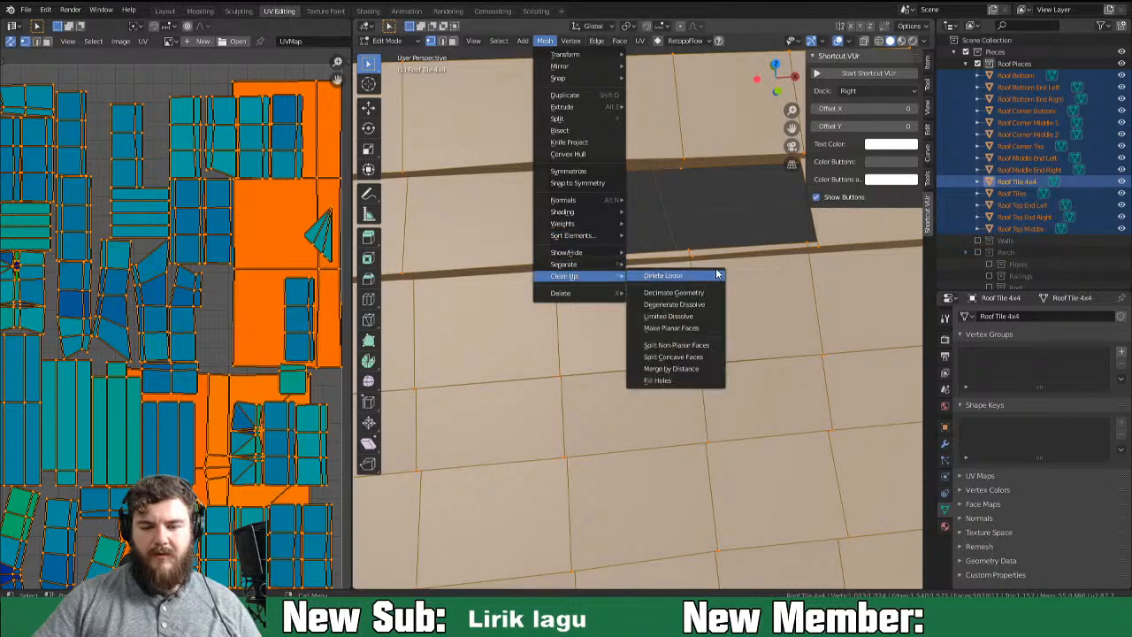
click(675, 372)
click(398, 580)
click(545, 566)
click(547, 566)
click(547, 566)
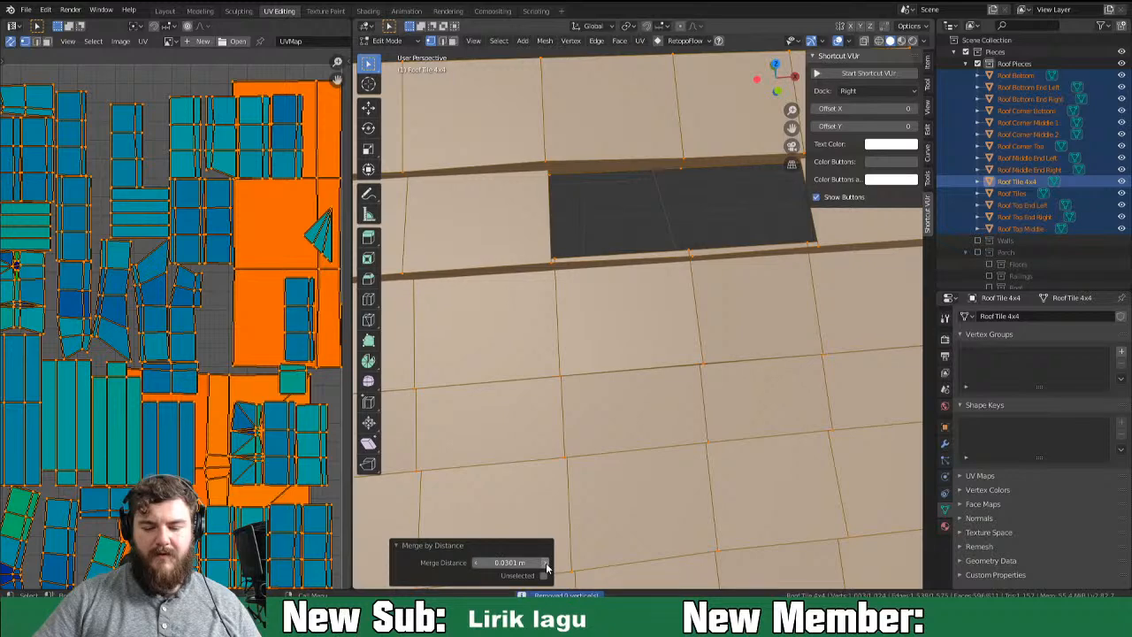
click(547, 566)
click(546, 566)
click(547, 566)
scroll(695, 405, down, 8)
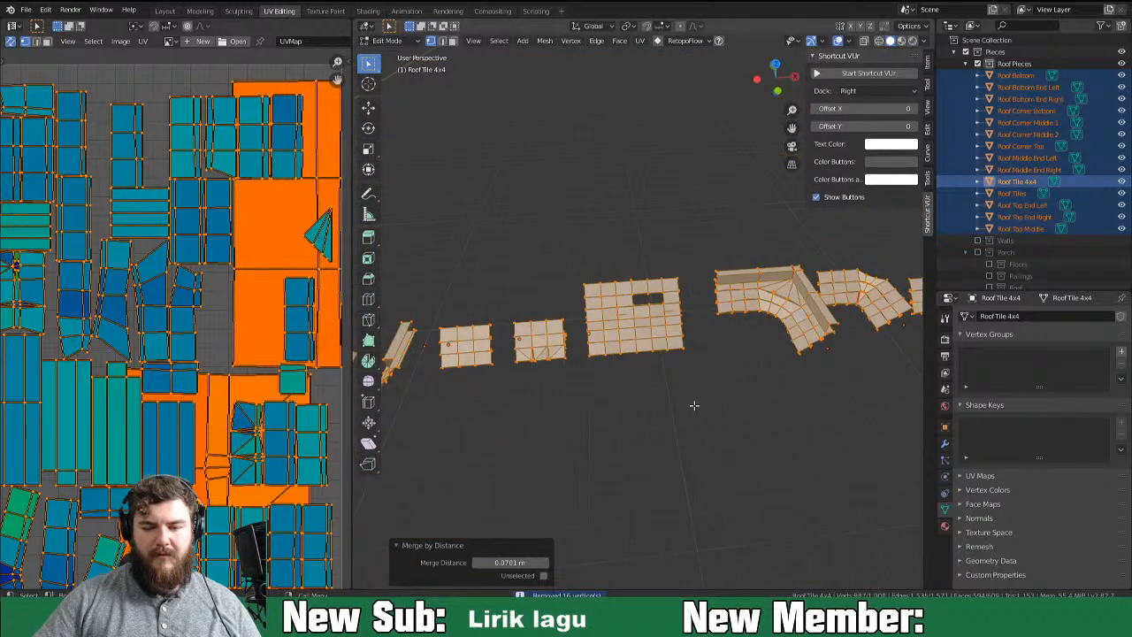
Reduce the merge distance for the roof pieces to 0.0201 m and clear the selection.
click(477, 563)
click(477, 563)
click(477, 564)
click(478, 563)
click(477, 564)
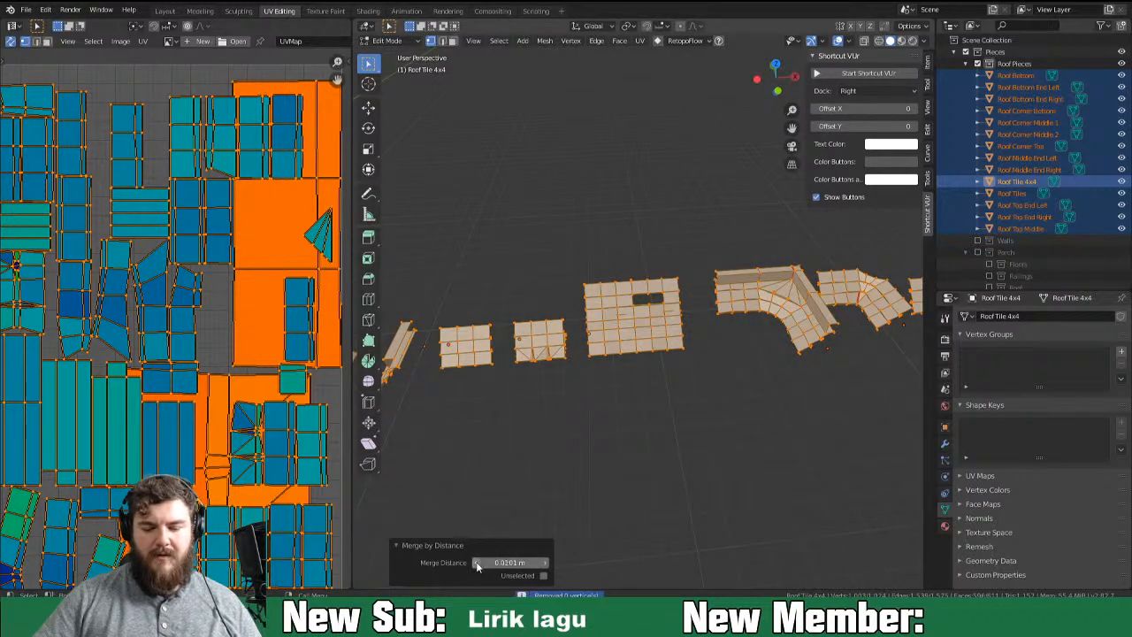
click(472, 519)
Switch to face selection, edit only Roof Tile 4x4 and examine its UV layout.
middle_drag(473, 519, 913, 463)
key(3)
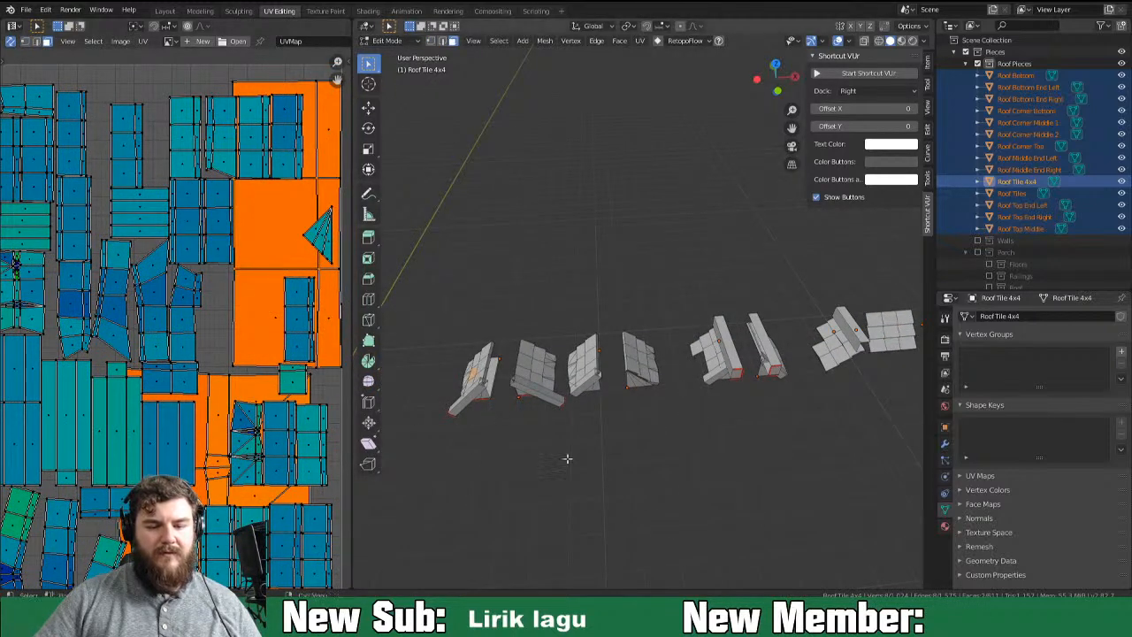
scroll(629, 489, up, 1)
scroll(629, 489, down, 1)
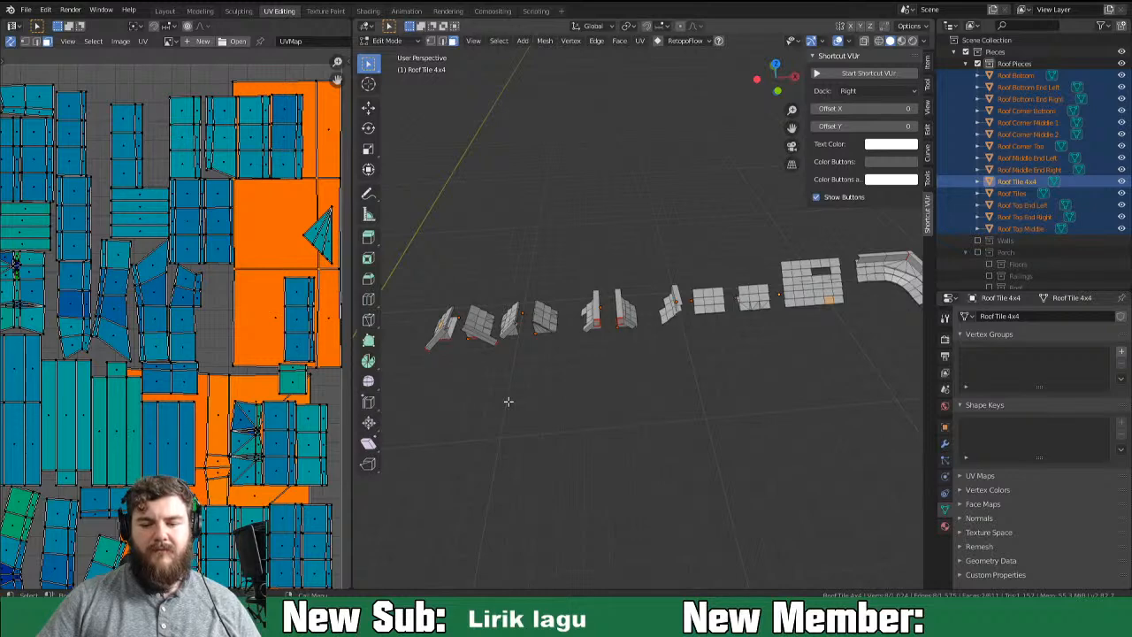
key(Tab)
click(818, 296)
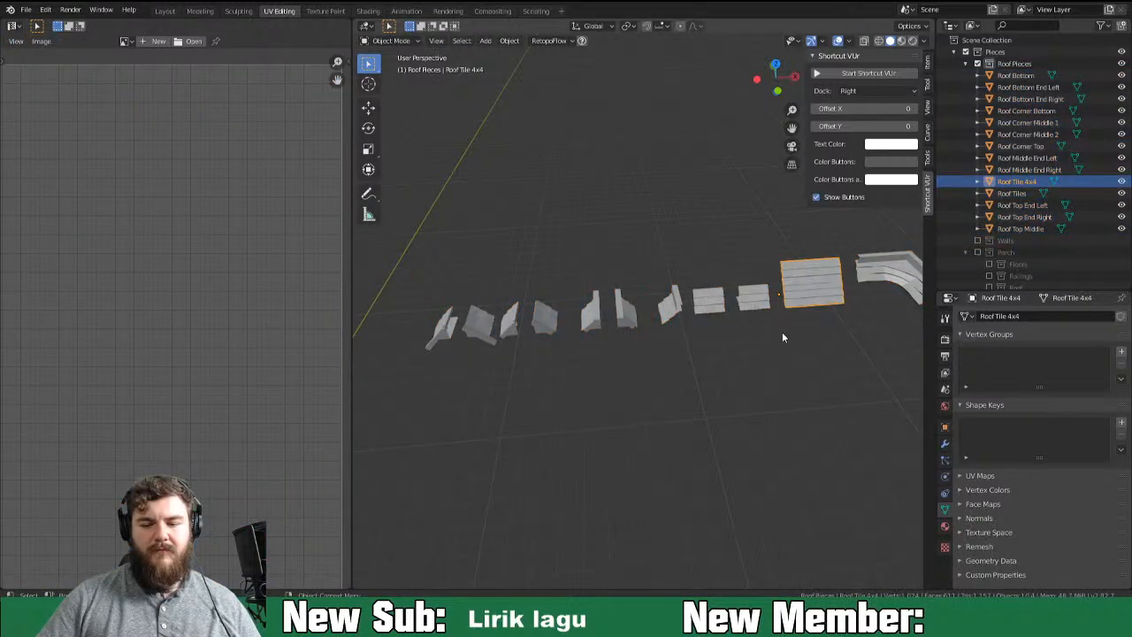
key(Tab)
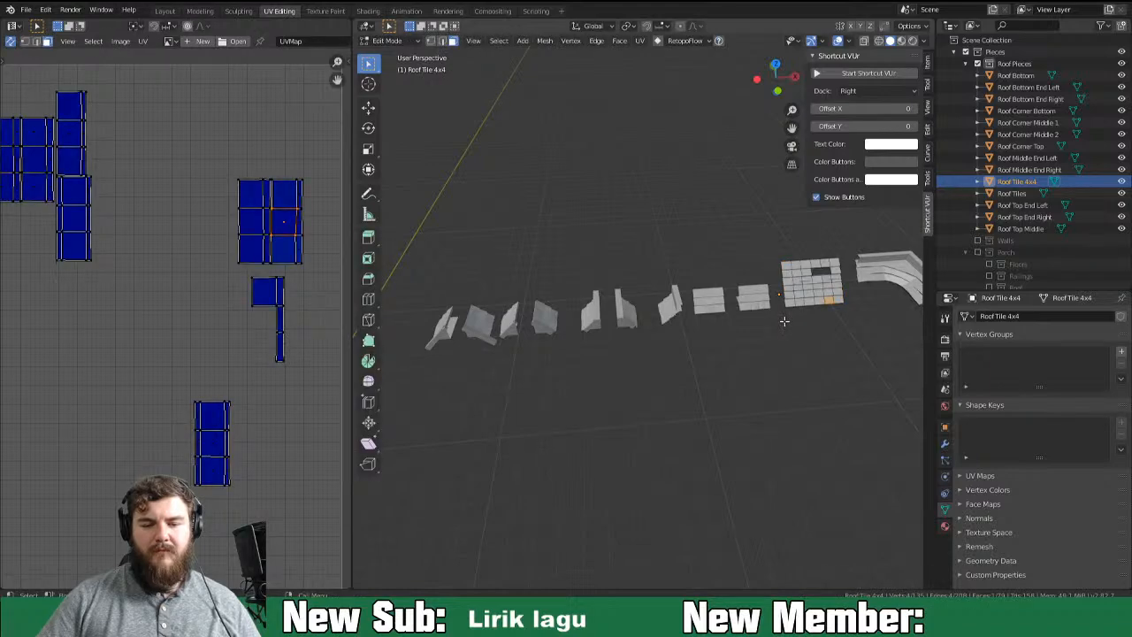
scroll(113, 309, down, 5)
scroll(159, 347, up, 2)
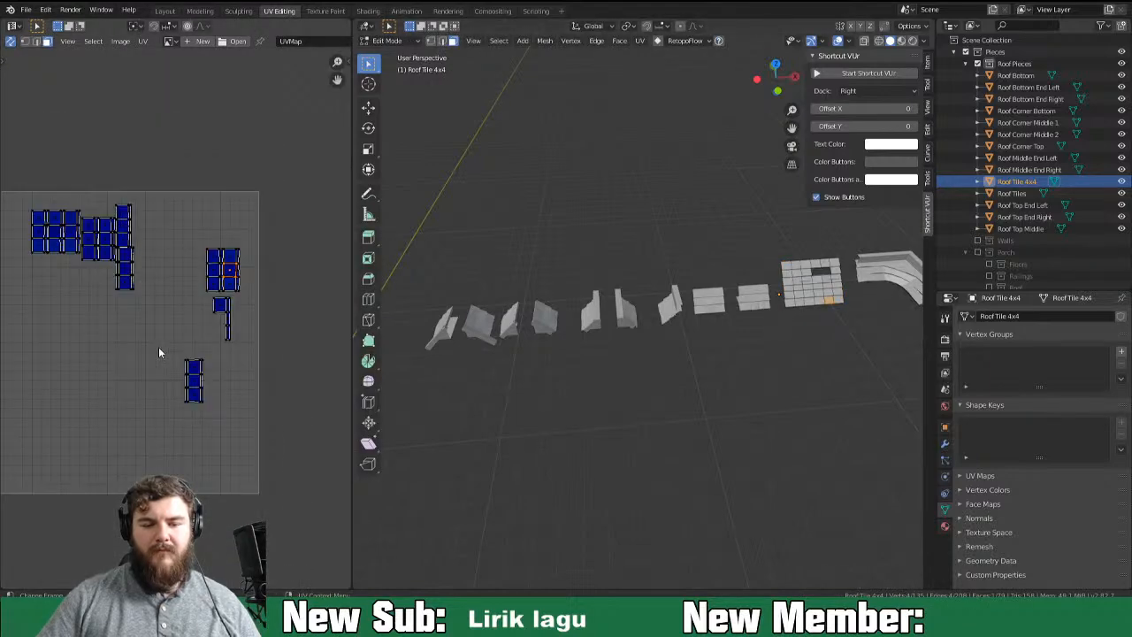
Switch editing to Roof Bottom End Right alone and bring its whole UV layout into view.
key(Tab)
click(445, 324)
key(Tab)
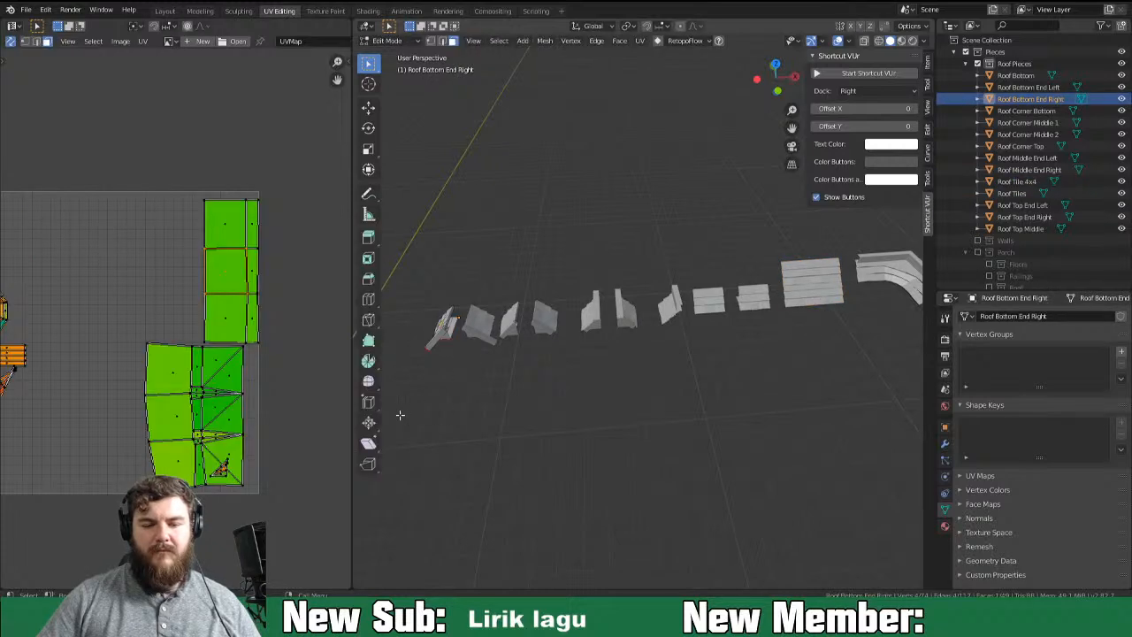
middle_drag(403, 383, 607, 410)
scroll(168, 395, down, 1)
middle_drag(168, 395, 226, 398)
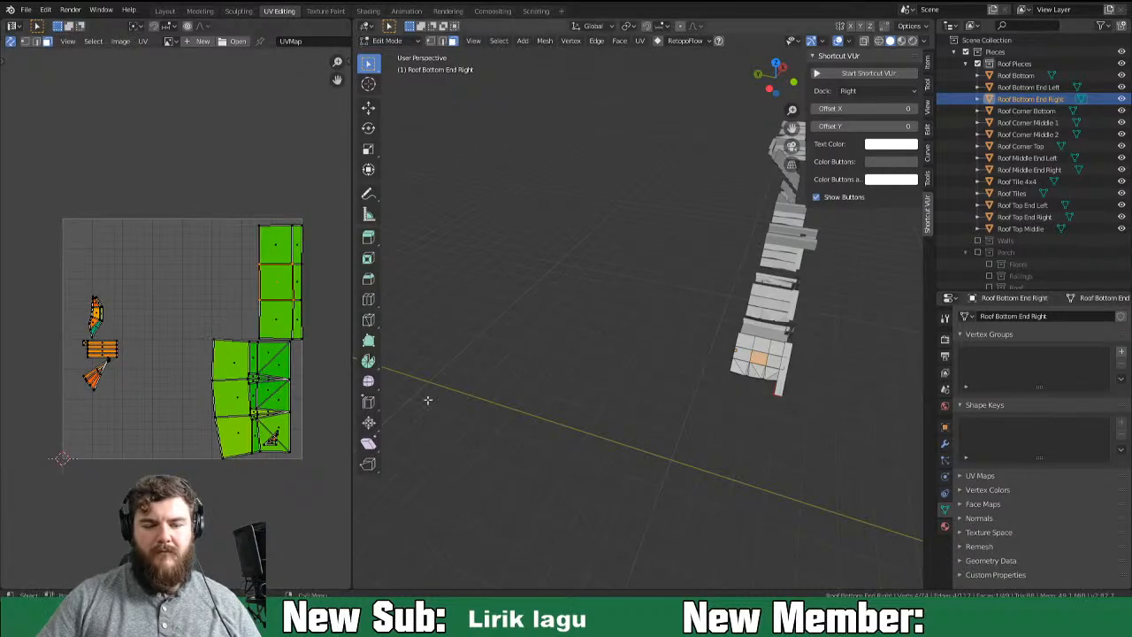
Examine the end board and underside faces of Roof Bottom End Right against its small, distorted UV islands.
middle_drag(738, 409, 748, 388)
key(KP_Decimal)
scroll(678, 385, down, 3)
scroll(124, 373, up, 3)
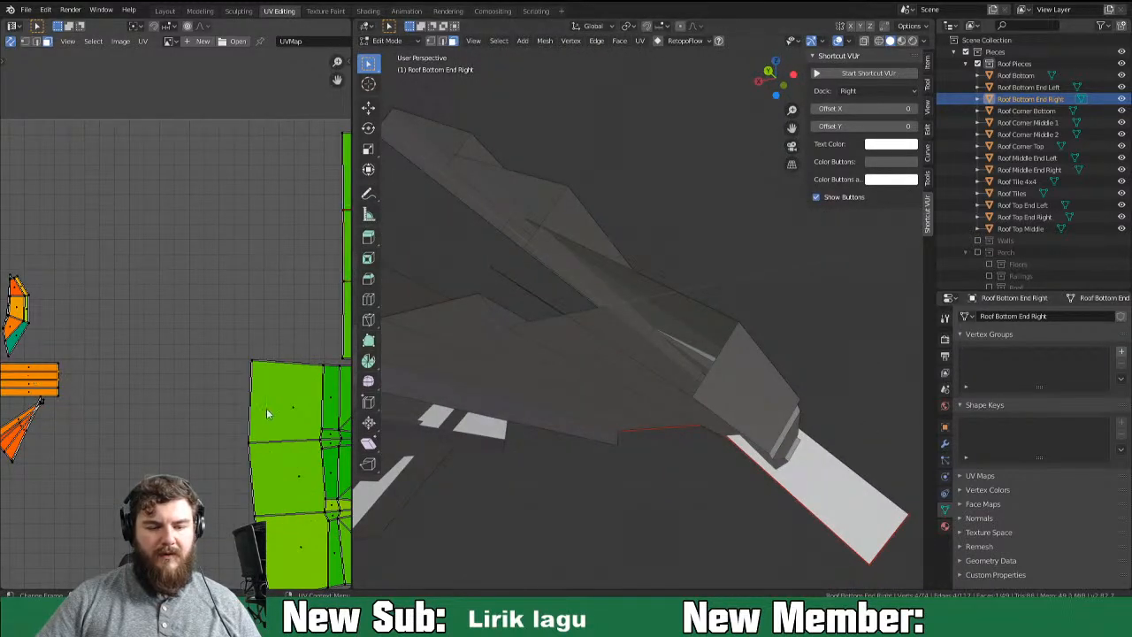
key(KP_Decimal)
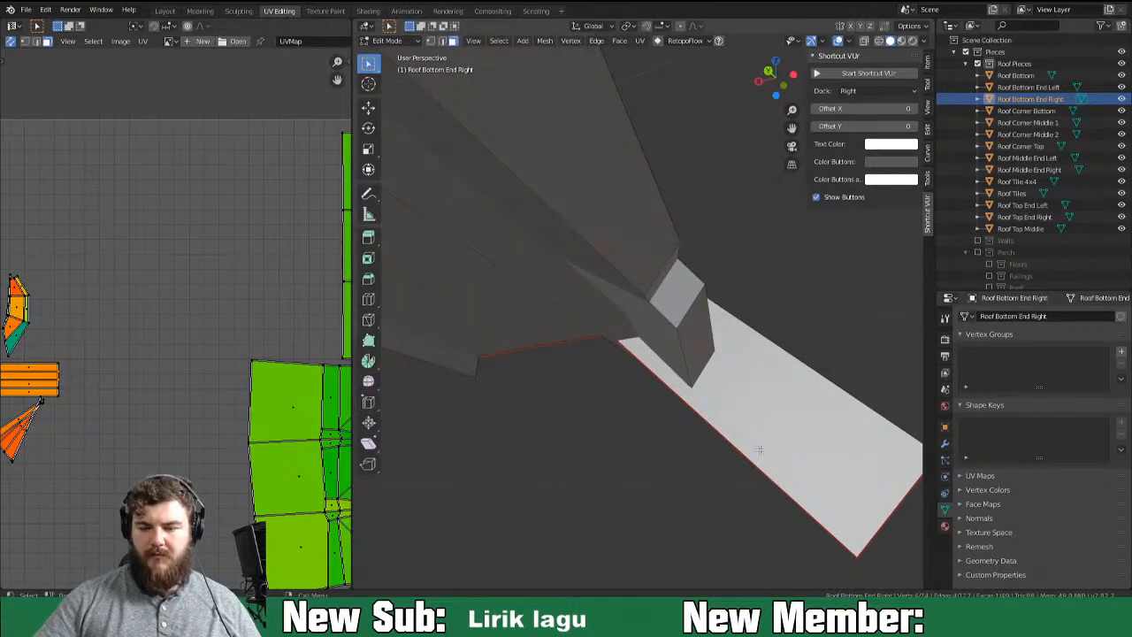
scroll(758, 449, down, 3)
middle_drag(778, 372, 586, 385)
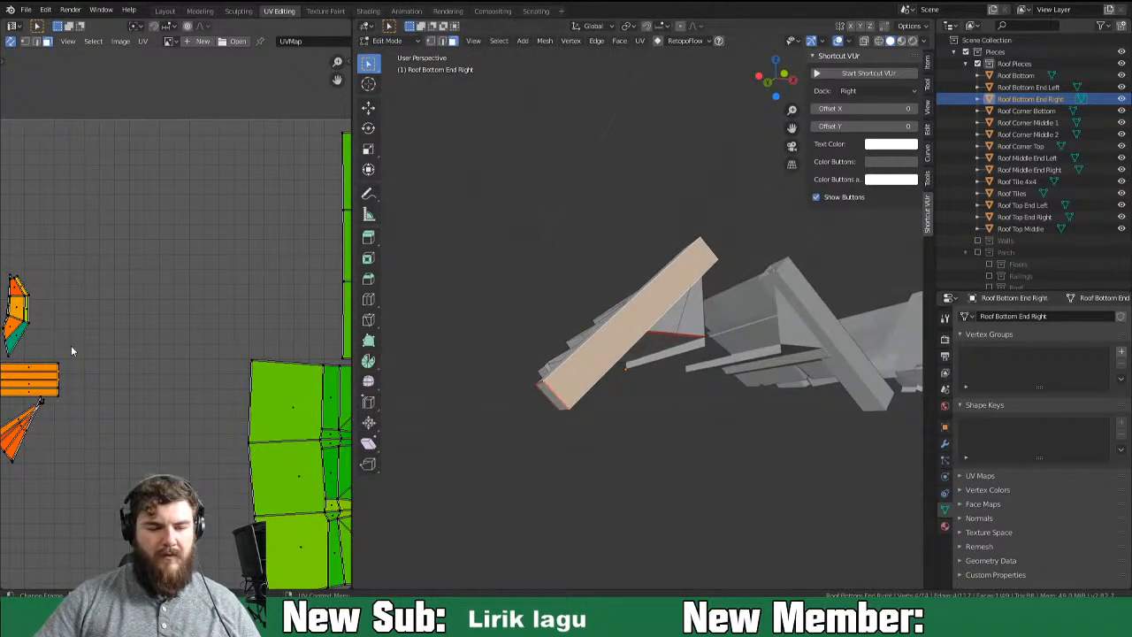
scroll(72, 347, down, 2)
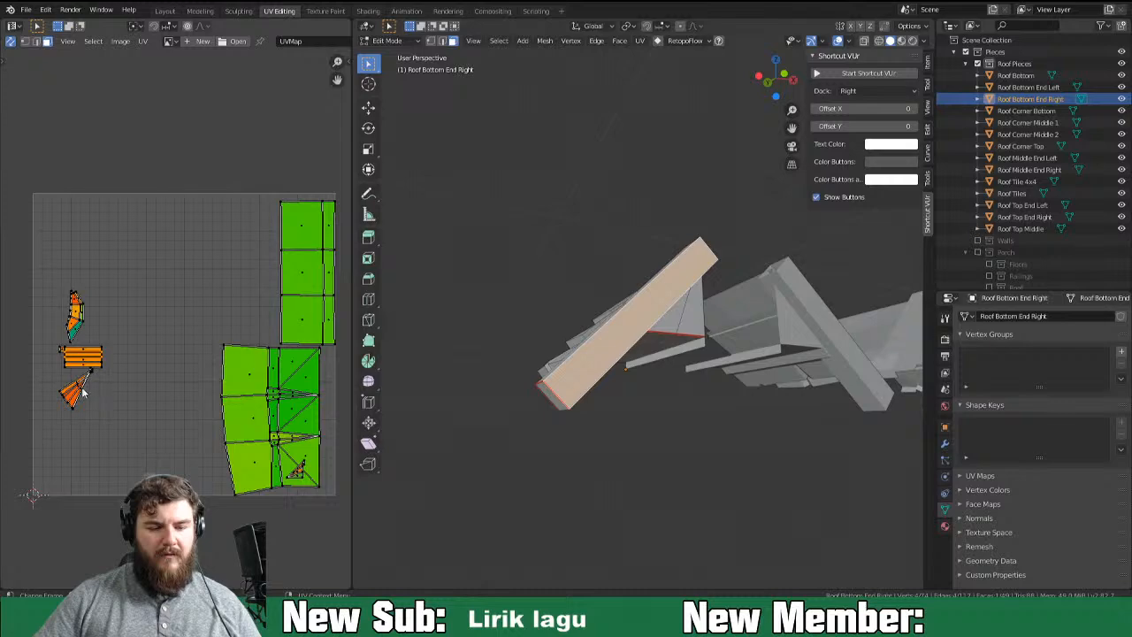
click(81, 390)
middle_drag(649, 457, 630, 425)
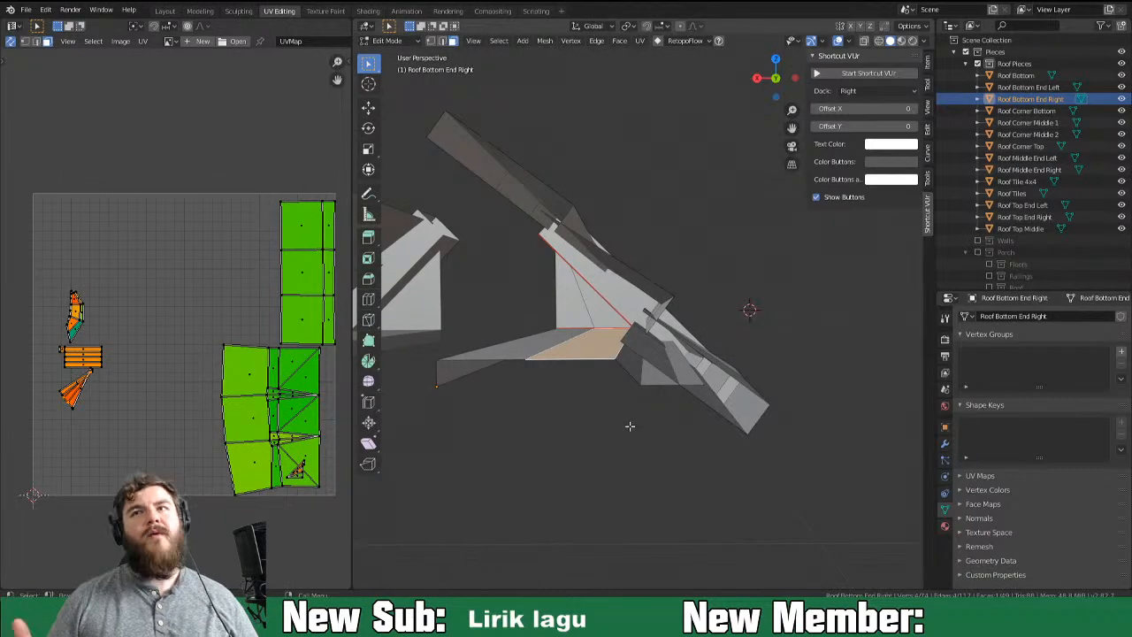
middle_drag(630, 425, 719, 347)
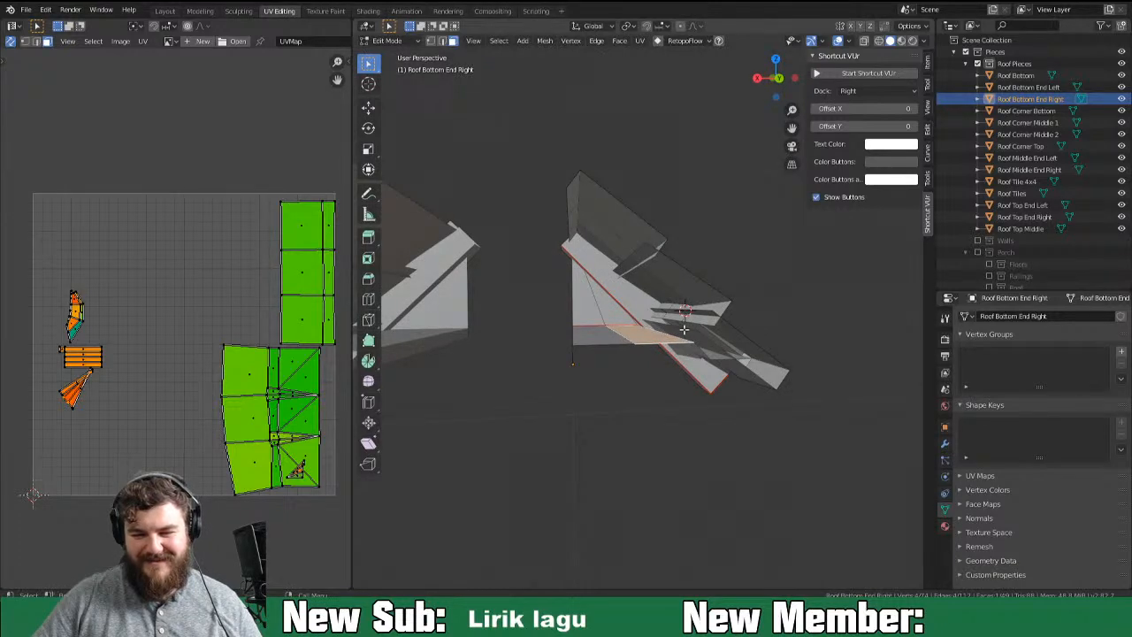
middle_drag(664, 328, 689, 363)
Select all of Roof Bottom End Right and merge its vertices by distance, raising the merge distance to 0.1 m.
key(a)
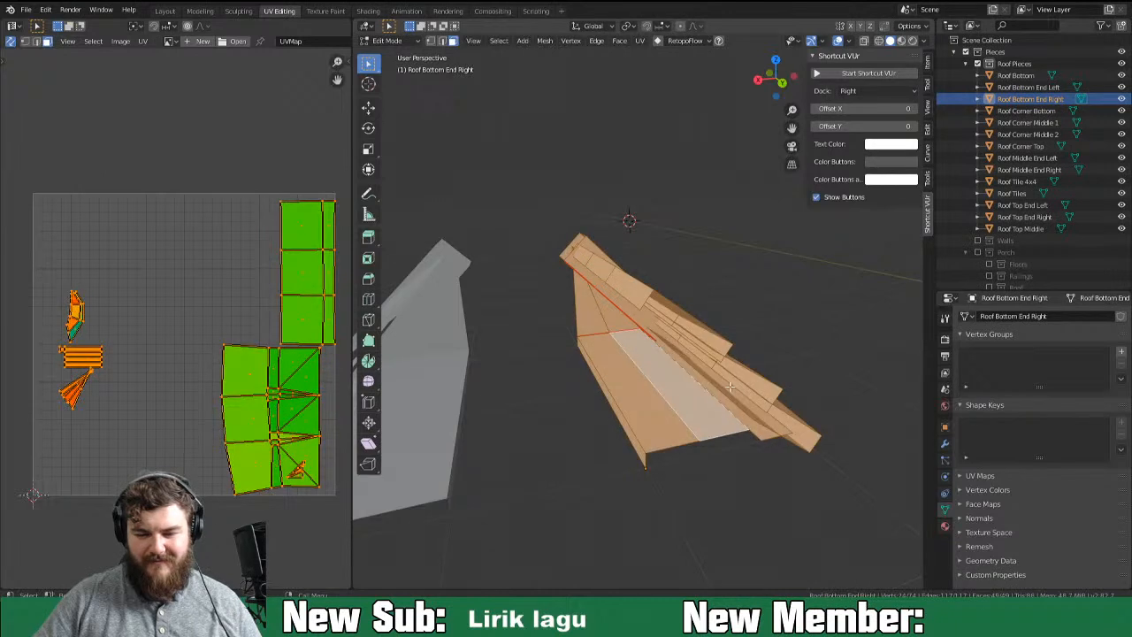
key(u)
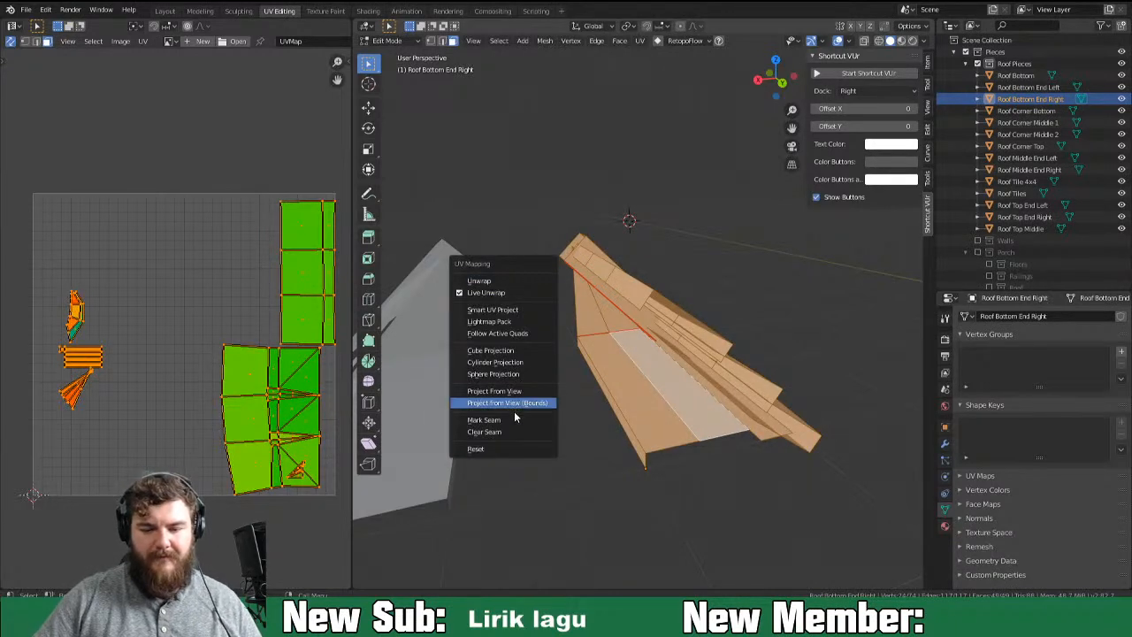
click(544, 42)
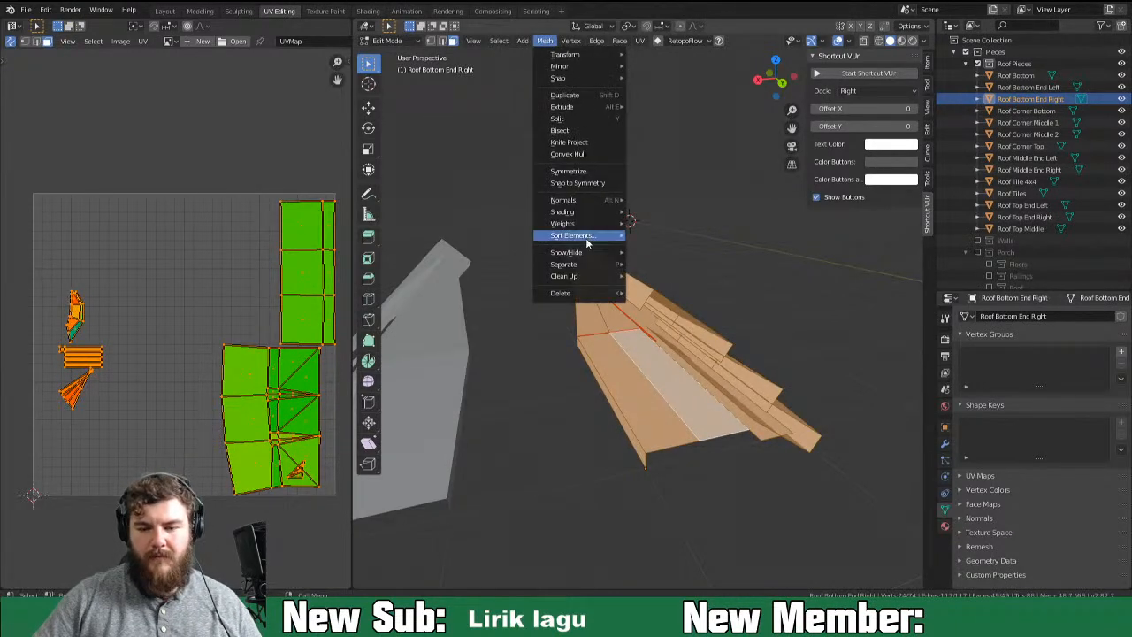
mouse_move(577, 277)
click(679, 375)
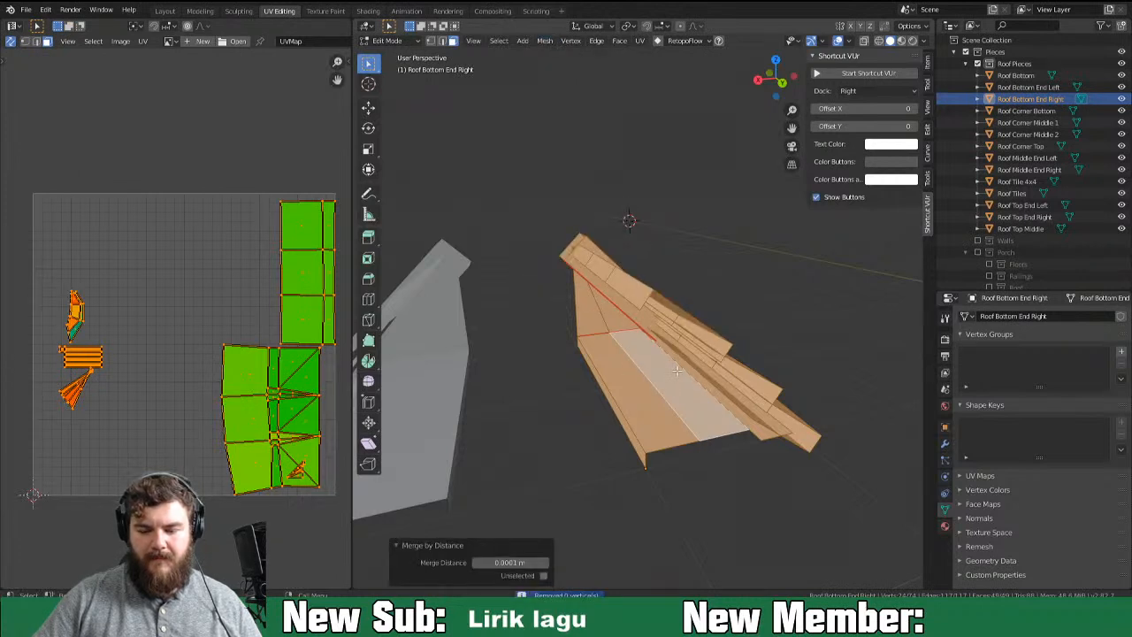
drag(529, 562, 568, 557)
middle_drag(568, 557, 602, 450)
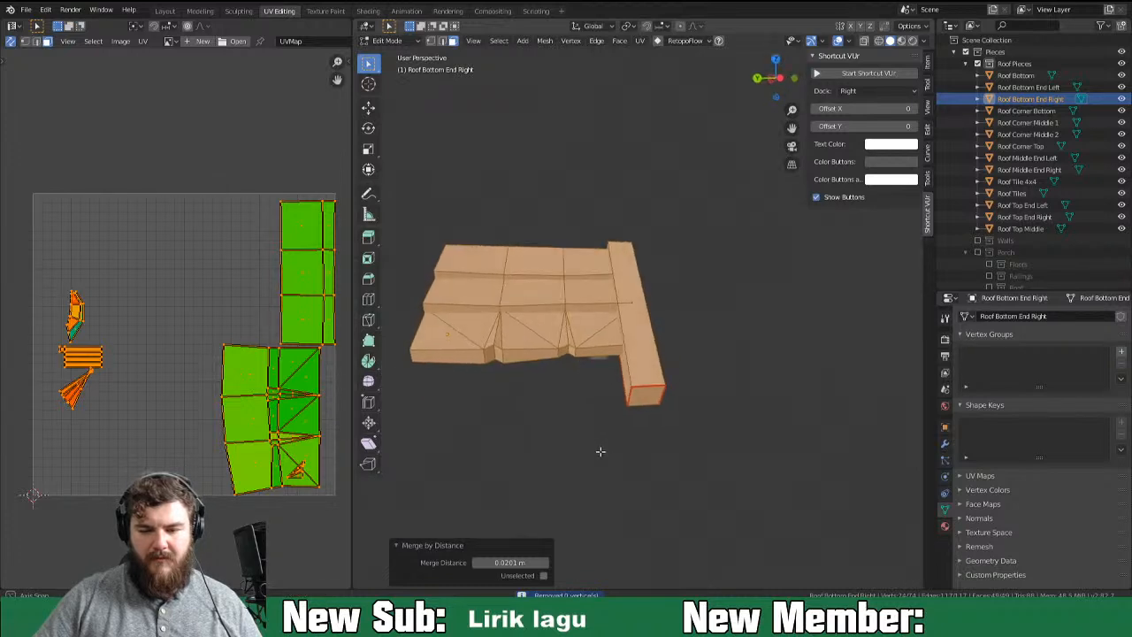
drag(510, 563, 529, 563)
click(544, 564)
click(544, 563)
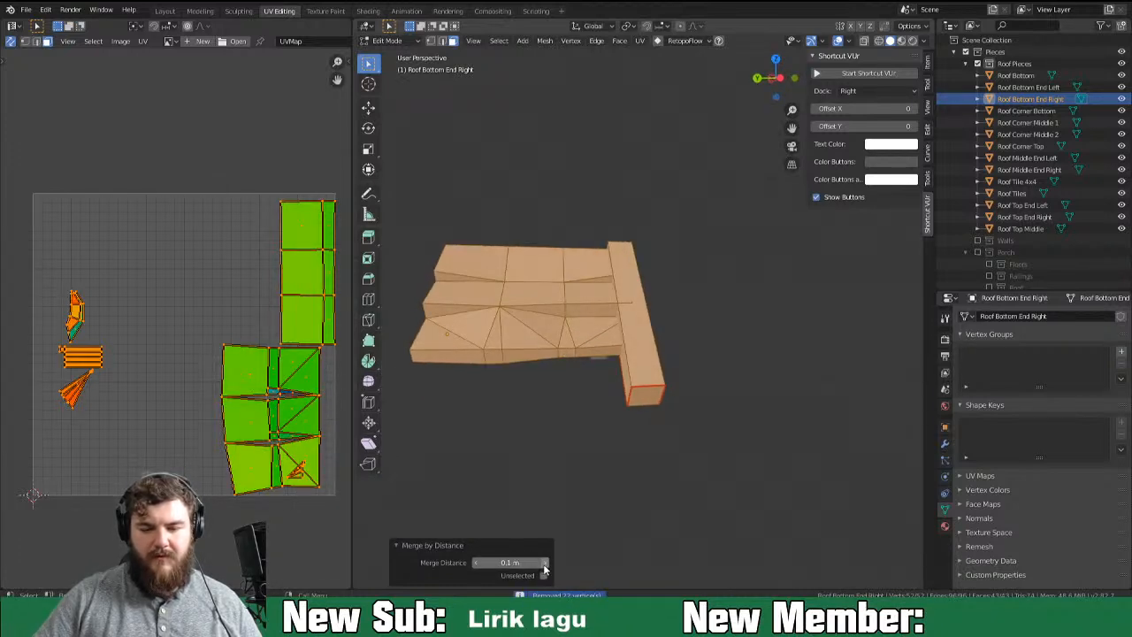
Reduce the merge distance for Roof Bottom End Right to 0.0401 m and clear the selection.
click(476, 562)
click(475, 562)
click(476, 562)
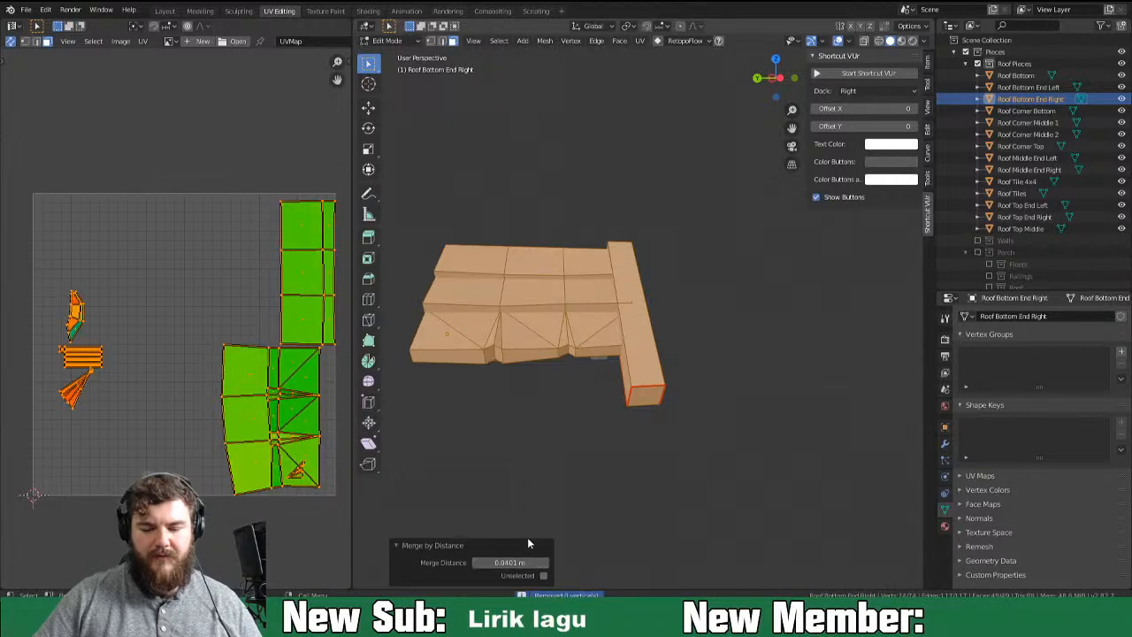
click(533, 470)
Move the vertex where the tile row meets the end board of Roof Bottom End Right by about 0.05 m.
middle_drag(682, 455, 720, 422)
middle_drag(646, 341, 775, 328)
key(g)
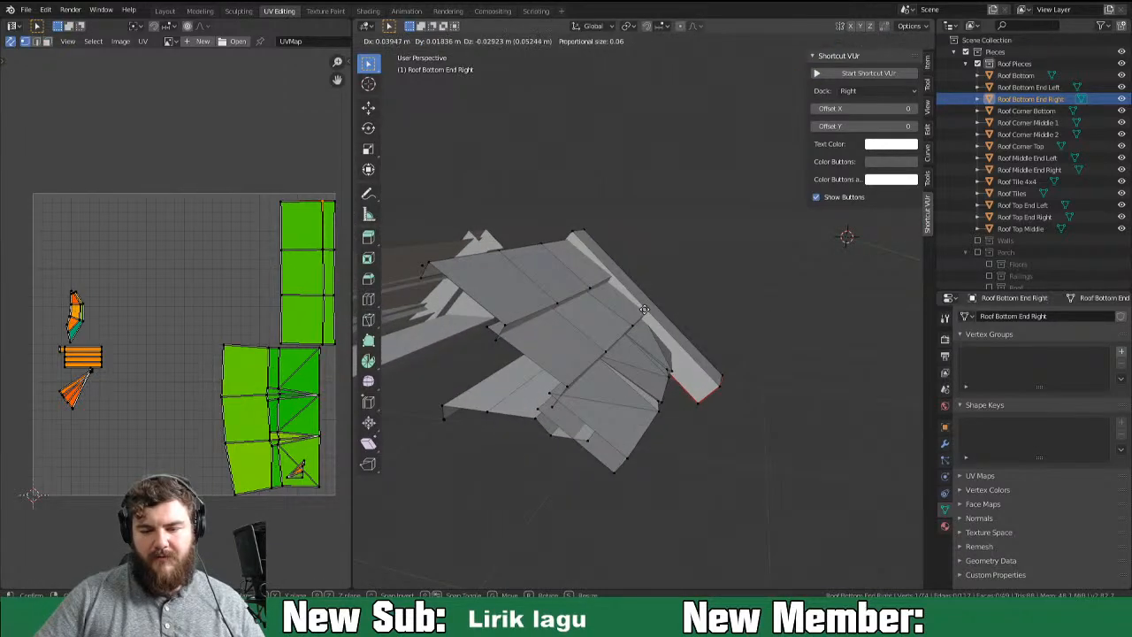
click(644, 310)
middle_drag(644, 309, 510, 303)
Select all geometry of Roof Bottom End Right and unwrap it on its own.
key(Tab)
middle_drag(619, 321, 698, 353)
key(Tab)
key(a)
key(u)
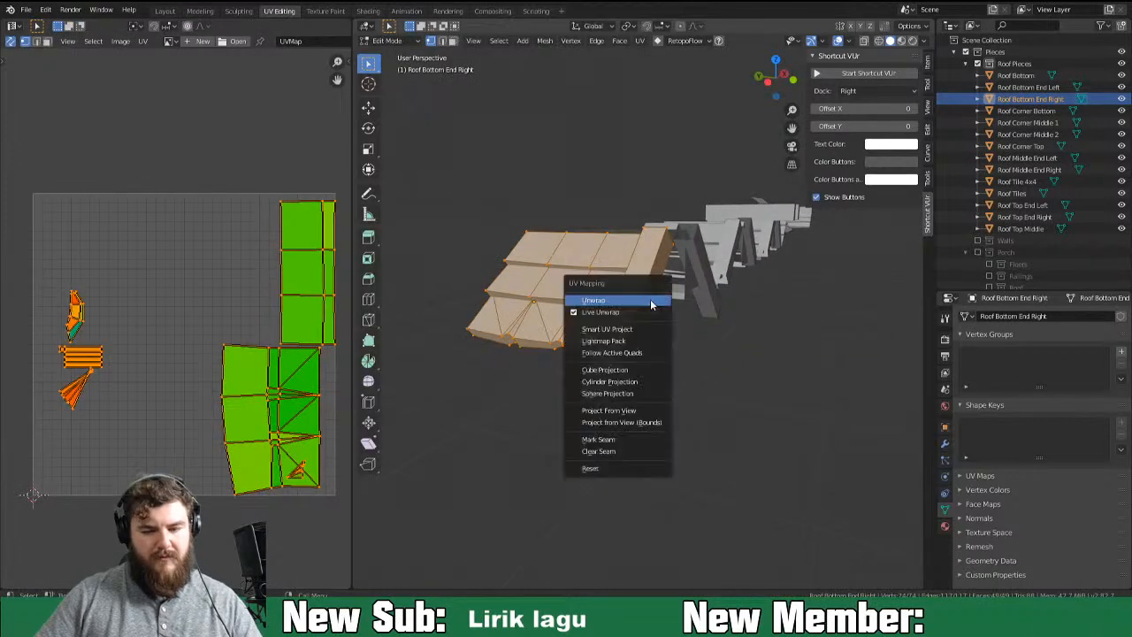
click(619, 301)
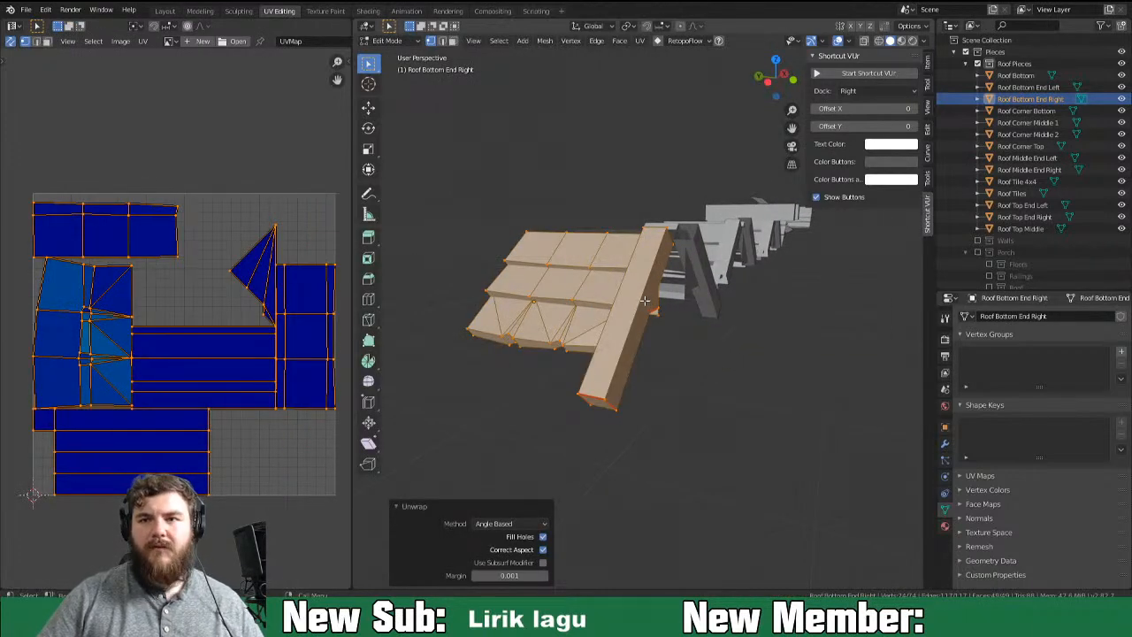
Return to Object Mode and select Roof Tile 4x4.
middle_drag(693, 298, 714, 364)
key(Tab)
click(796, 312)
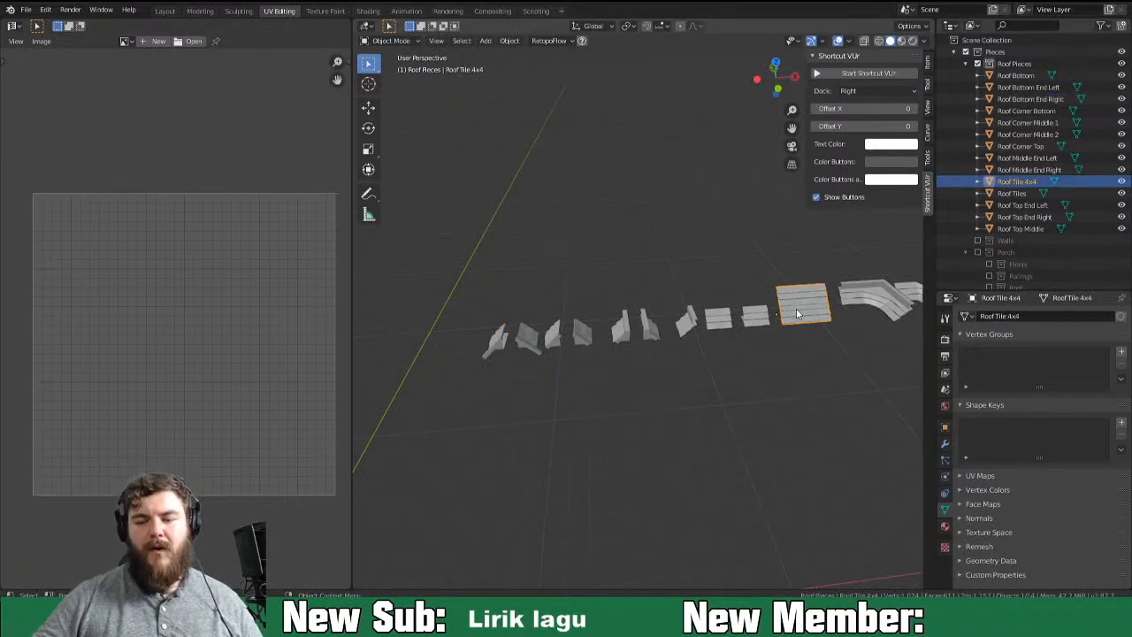
Select every roof piece except Roof Tile 4x4, unwrap their geometry together, and return to Object Mode.
drag(471, 299, 768, 378)
middle_drag(832, 331, 699, 298)
shift+click(694, 308)
shift+click(739, 310)
shift+click(784, 311)
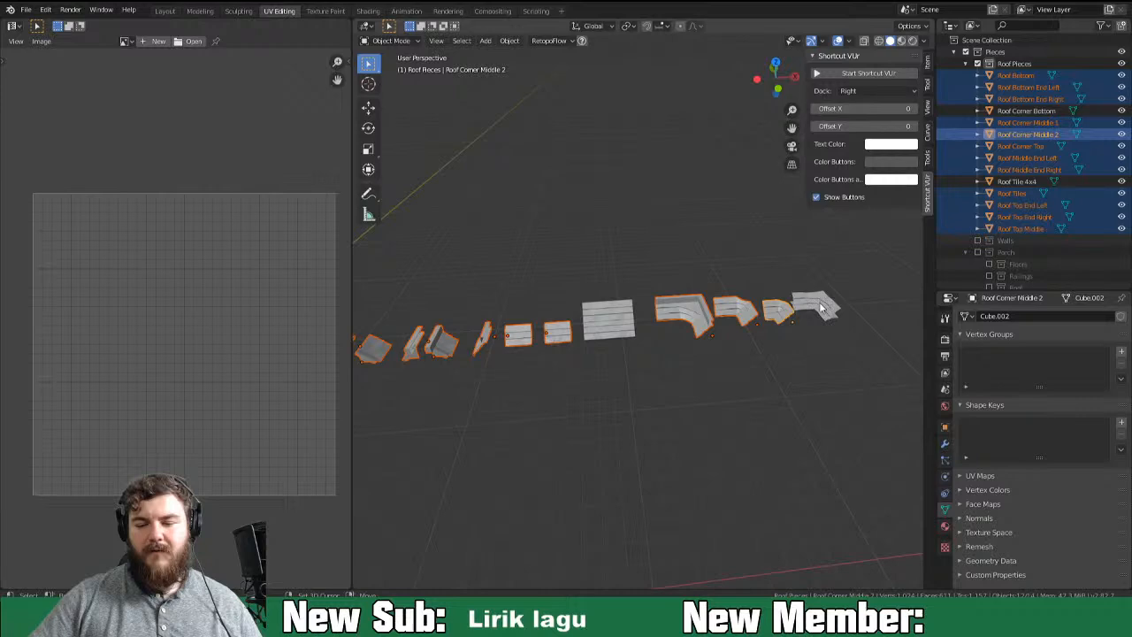
shift+click(821, 307)
key(Tab)
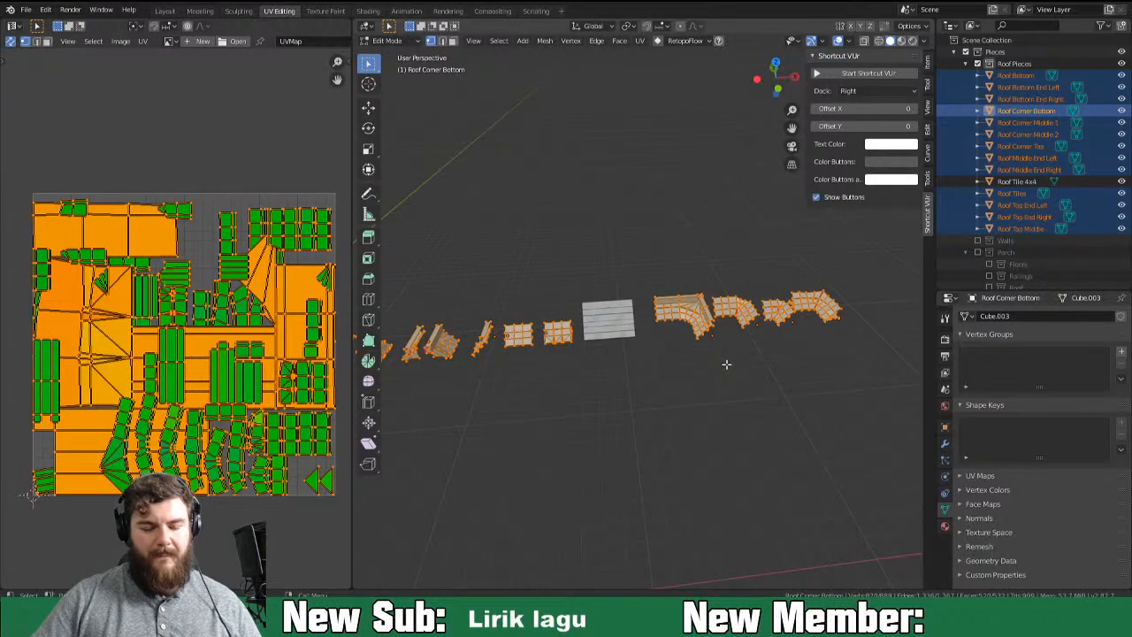
key(u)
click(724, 366)
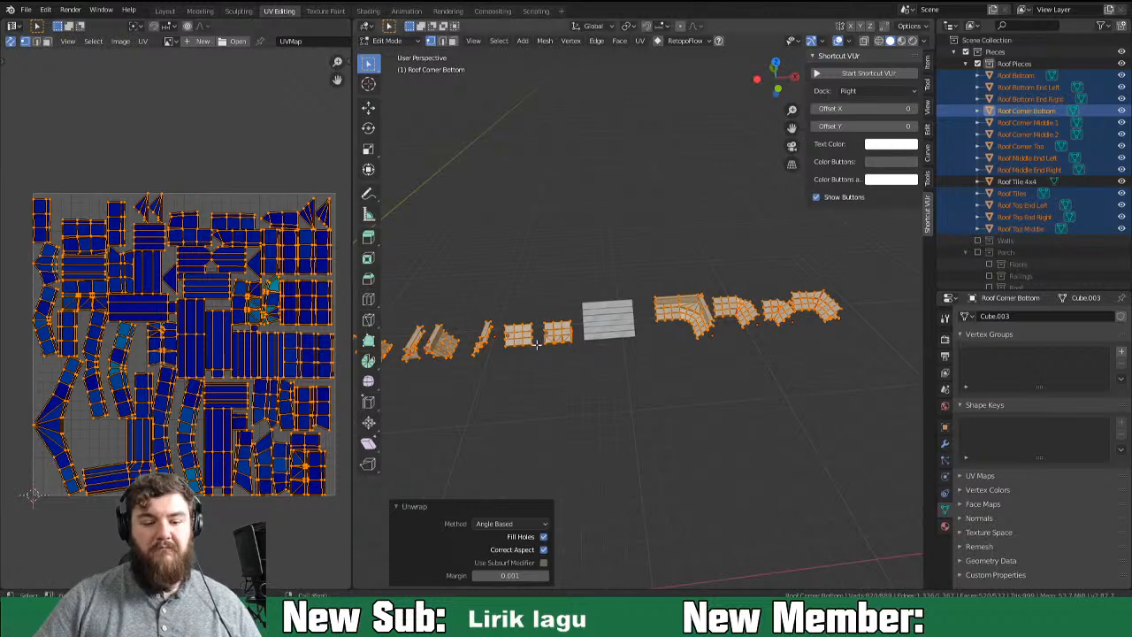
key(Tab)
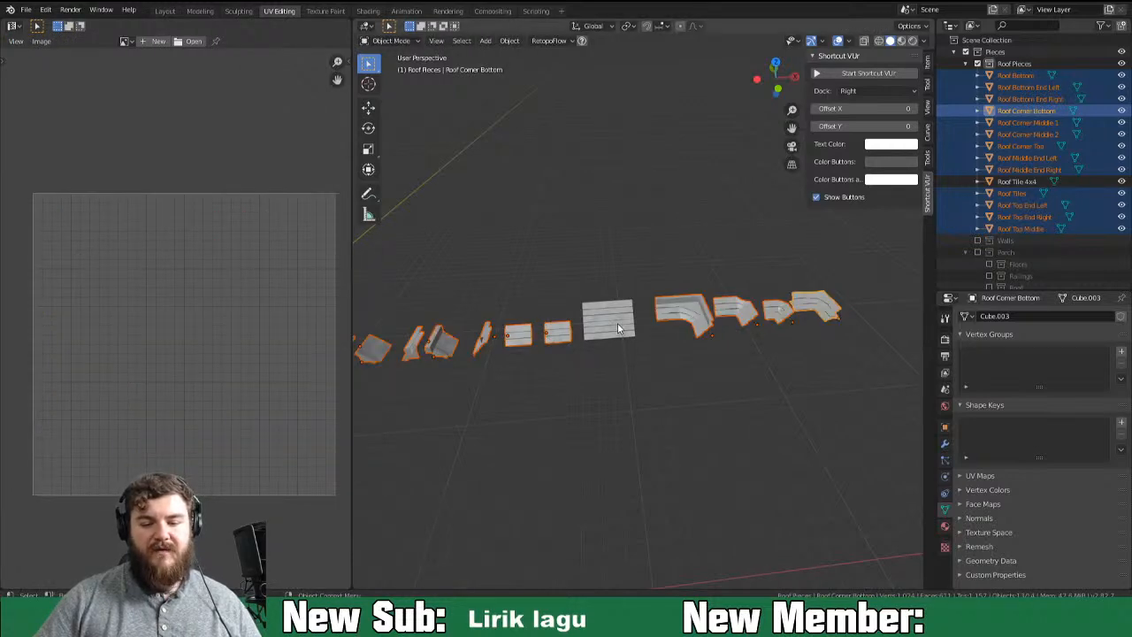
Select all roof pieces including Roof Tile 4x4 and unwrap them together in Edit Mode.
click(618, 324)
key(a)
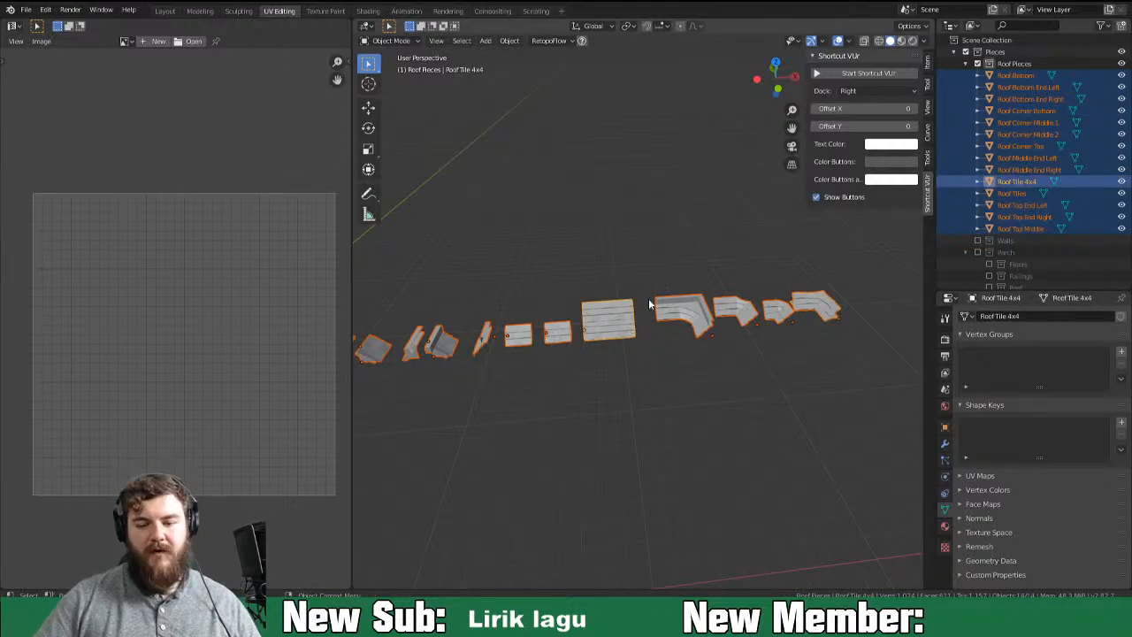
key(Tab)
key(u)
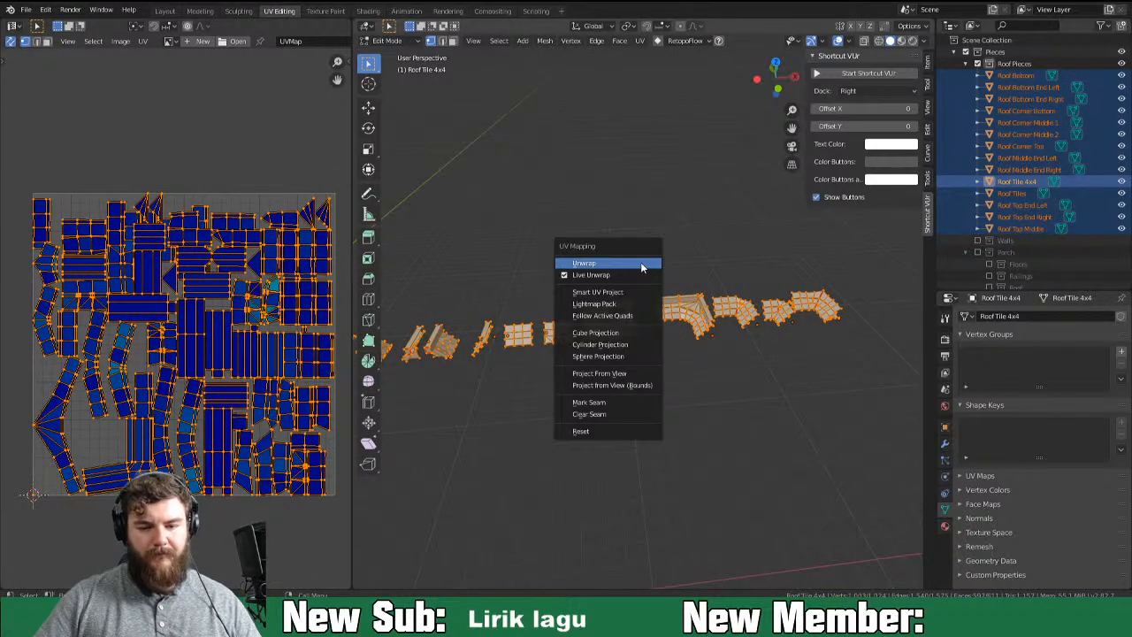
click(640, 262)
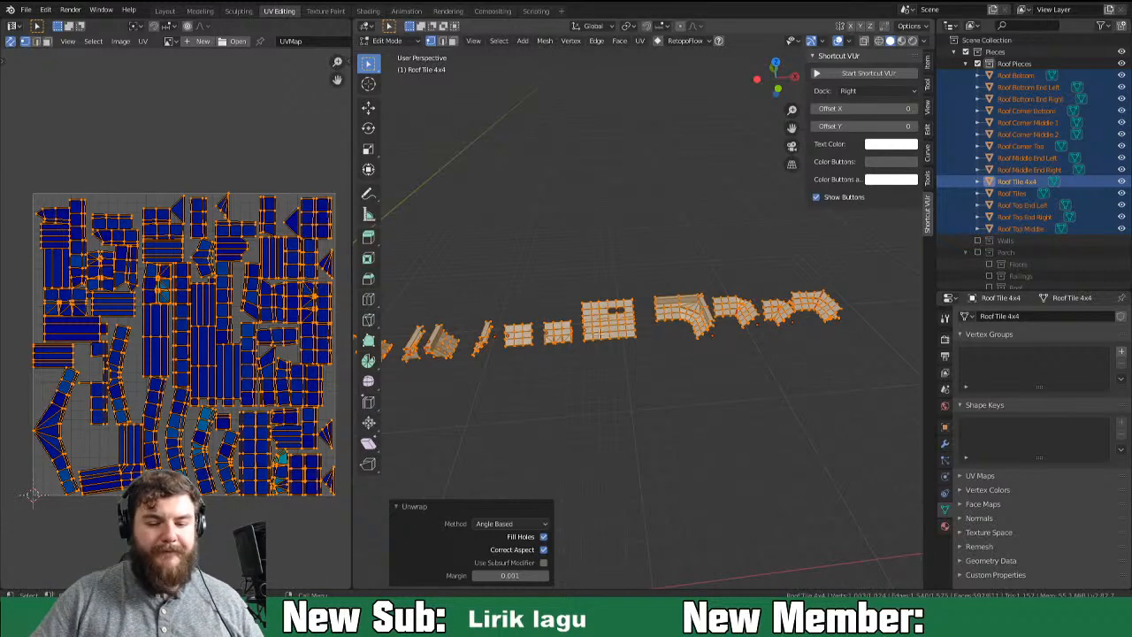
key(ctrl+z)
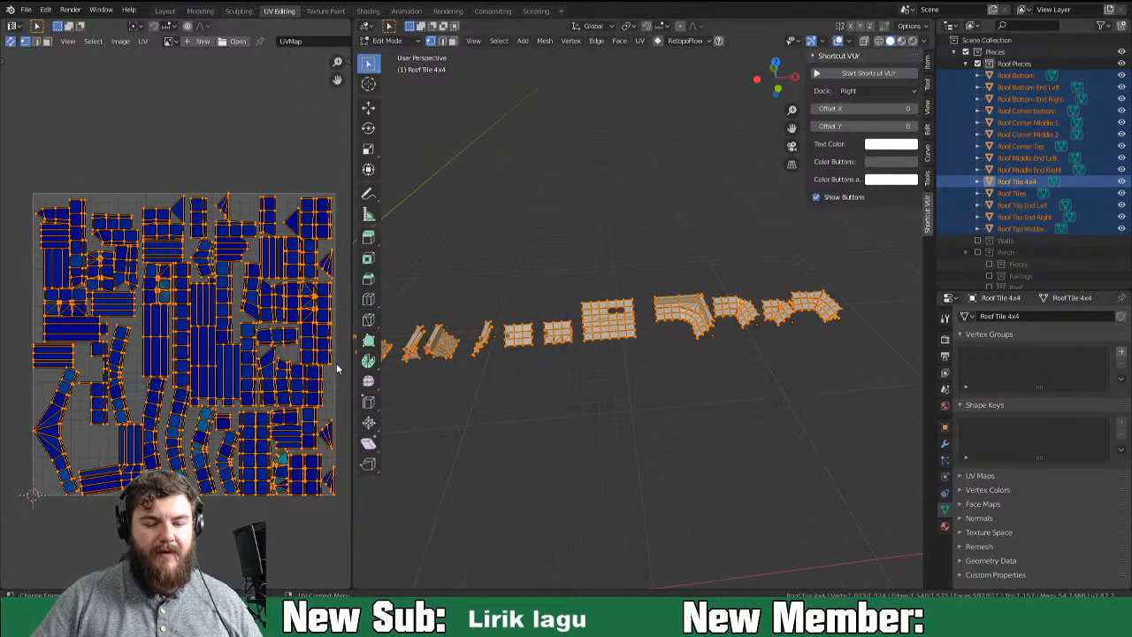
Try to move the vertex at the lower corner of the two-tile hole in Roof Tile 4x4.
middle_drag(336, 369, 325, 360)
middle_drag(636, 407, 619, 352)
click(612, 343)
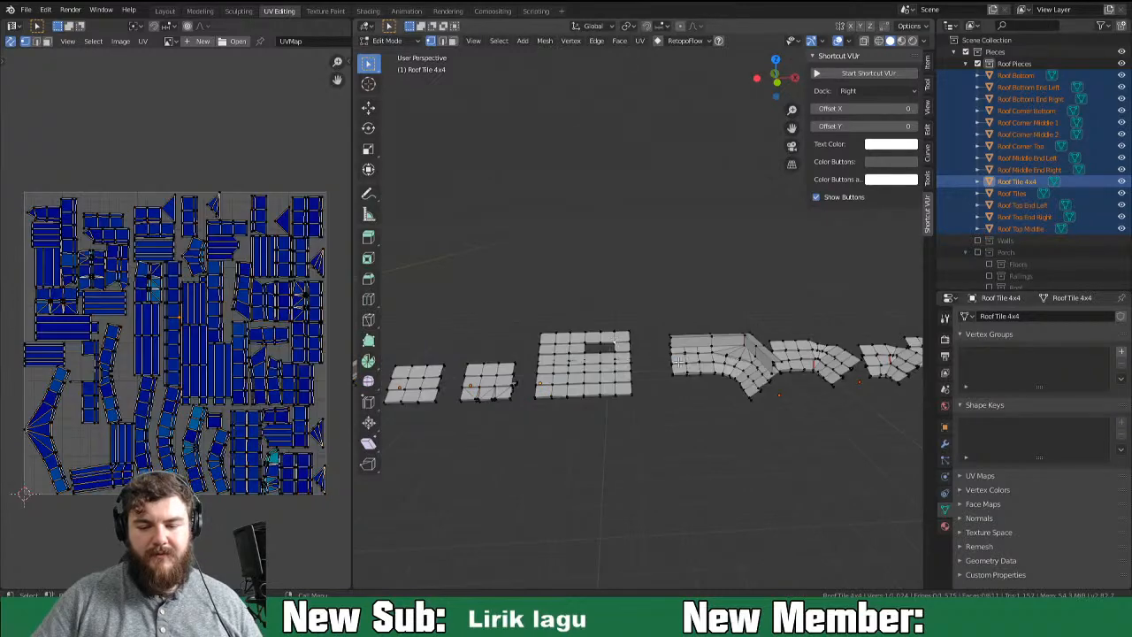
key(KP_Decimal)
scroll(647, 382, down, 6)
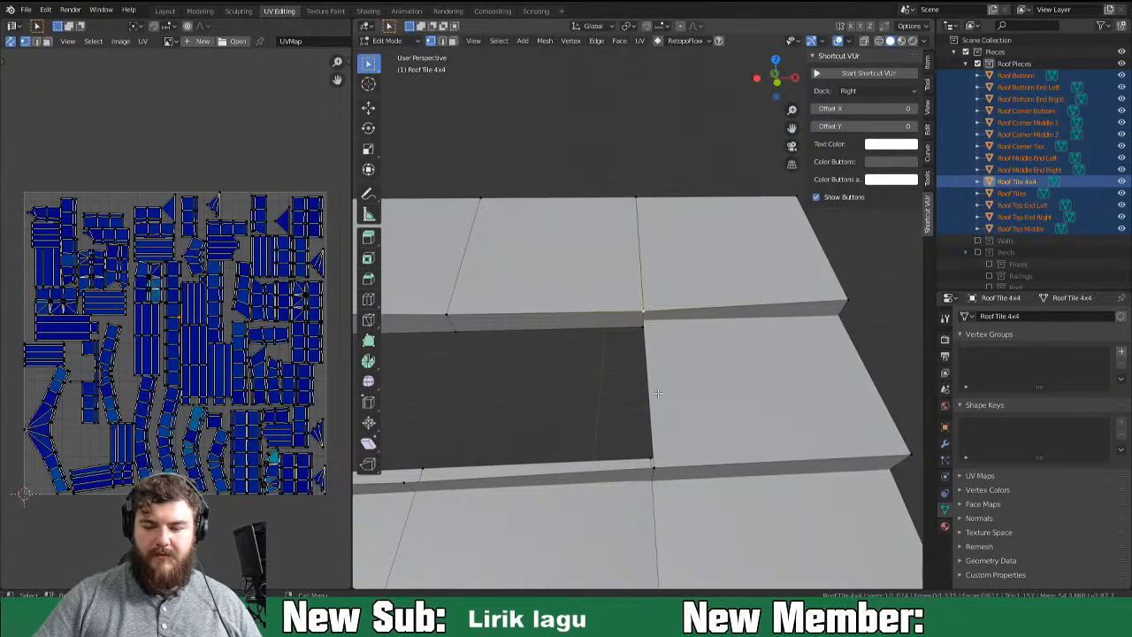
middle_drag(654, 389, 666, 358)
shift+click(529, 398)
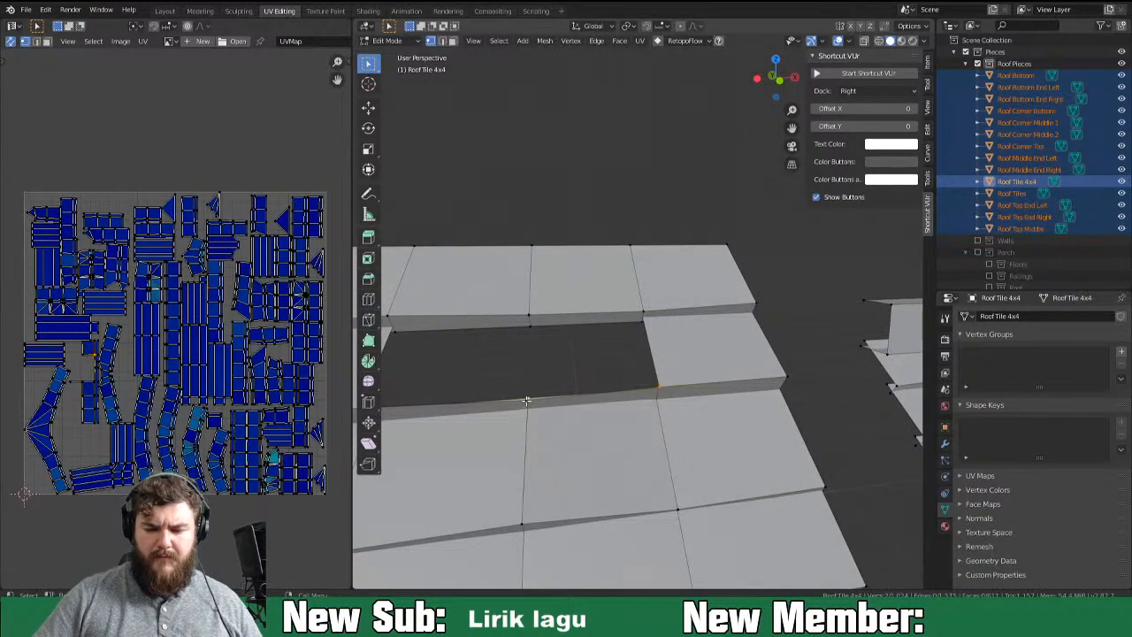
middle_drag(671, 359, 538, 314)
key(g)
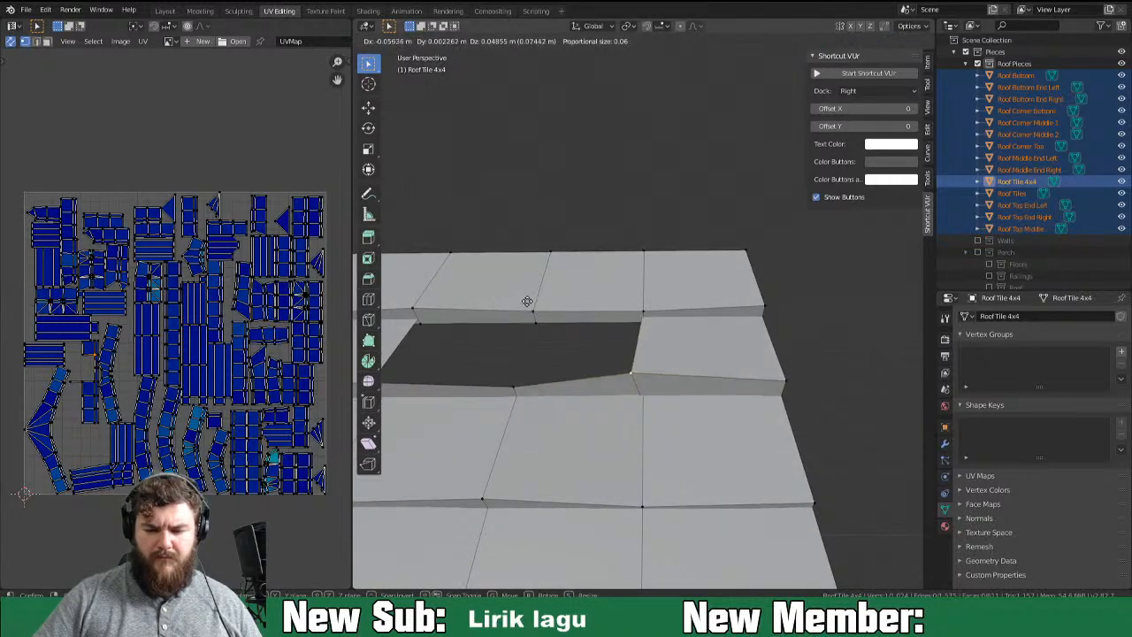
click(548, 311)
key(g)
right_click(548, 311)
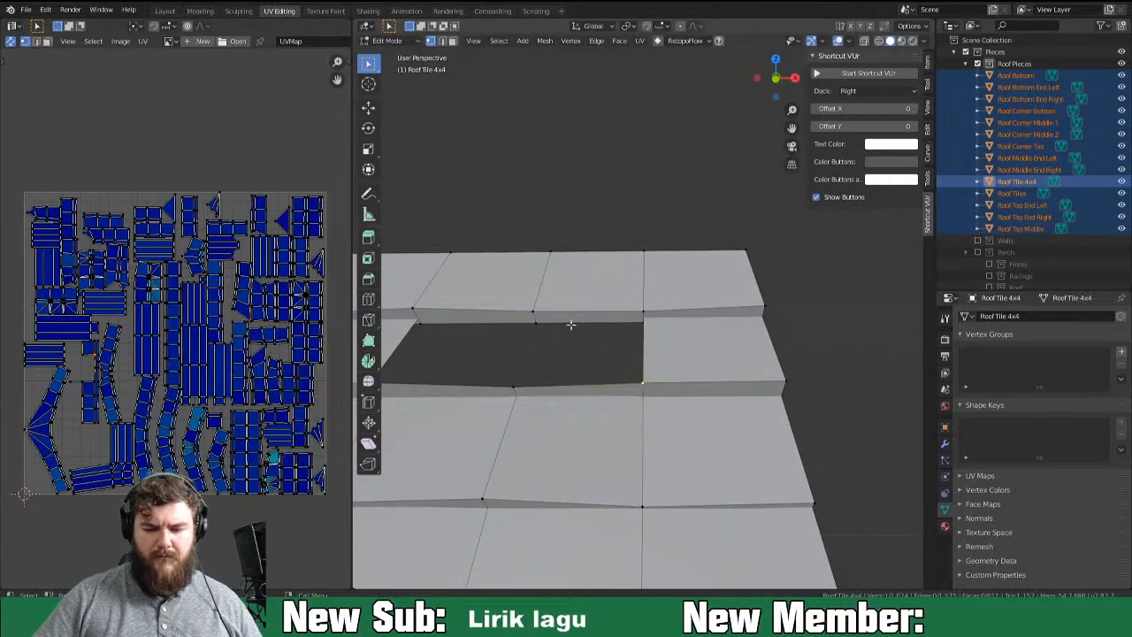
Fill one corner of the Roof Tile 4x4 hole with a triangular face from three vertices and subdivide its open edge.
middle_drag(622, 369, 908, 367)
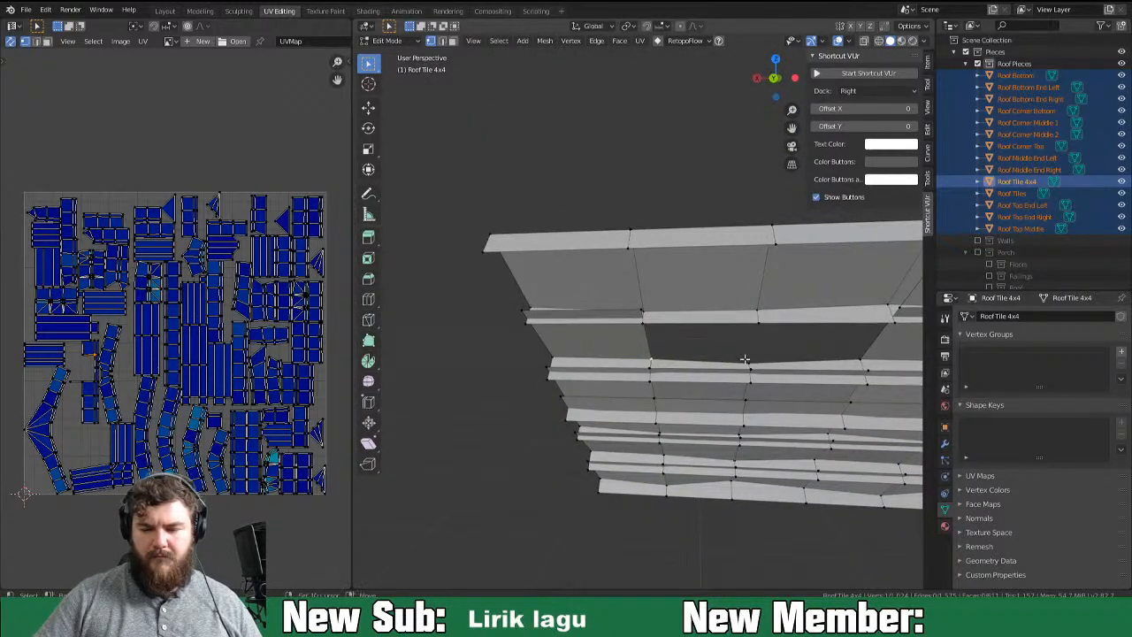
middle_drag(641, 308, 758, 291)
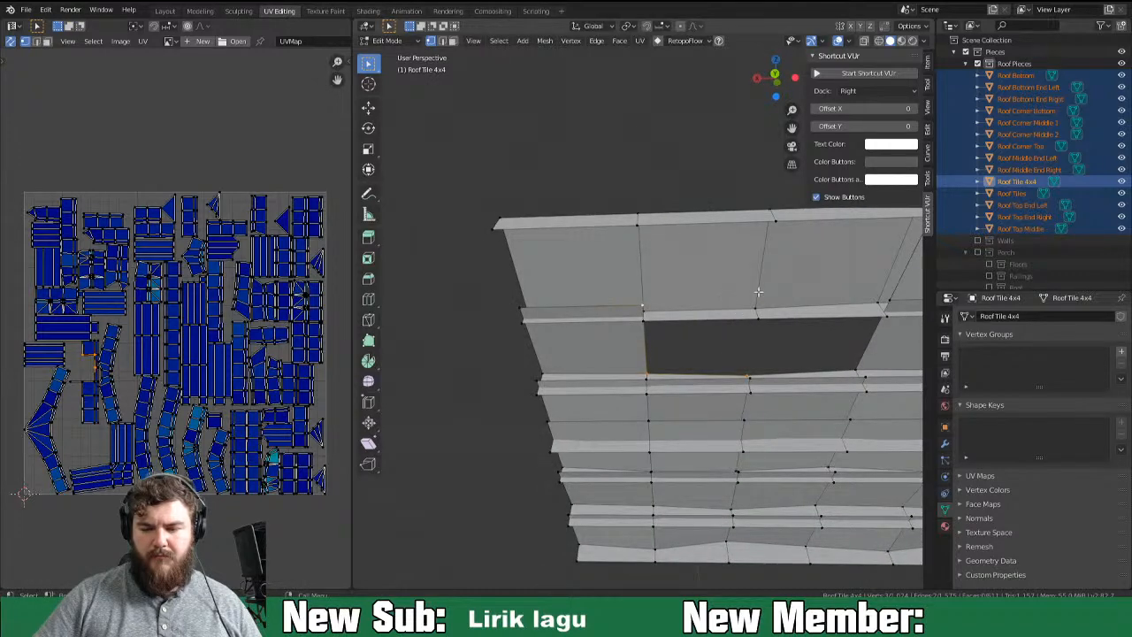
key(f)
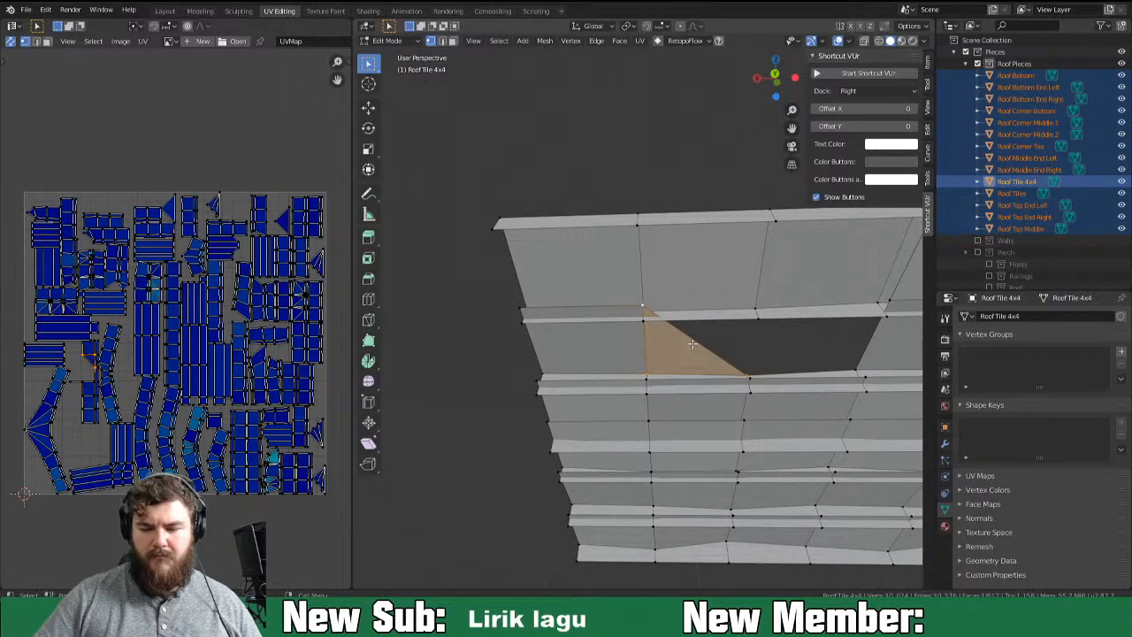
right_click(719, 337)
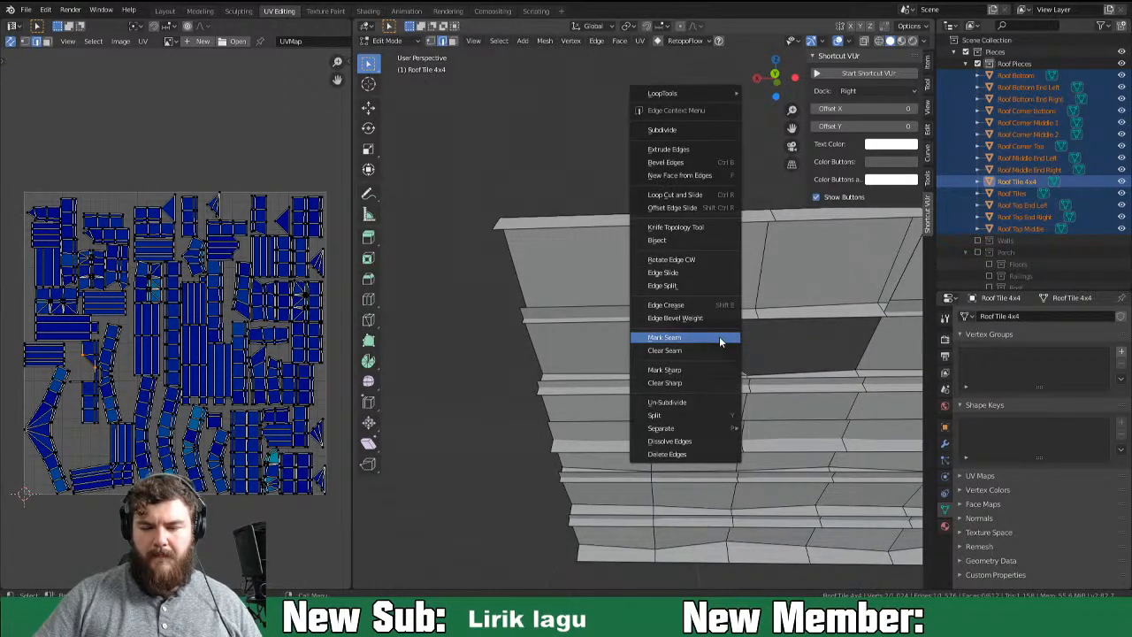
click(676, 129)
Move the new midpoint vertex to the hole's upper middle corner, shaping the triangle into a tile, with a final Y shift of about 0.156 m.
key(1)
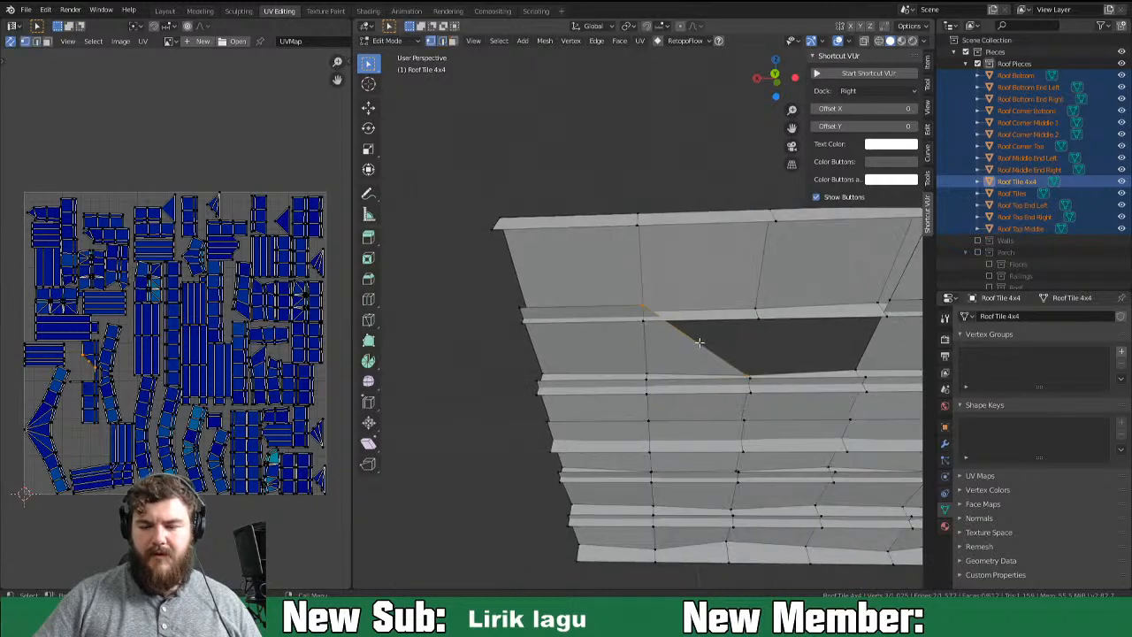
key(g)
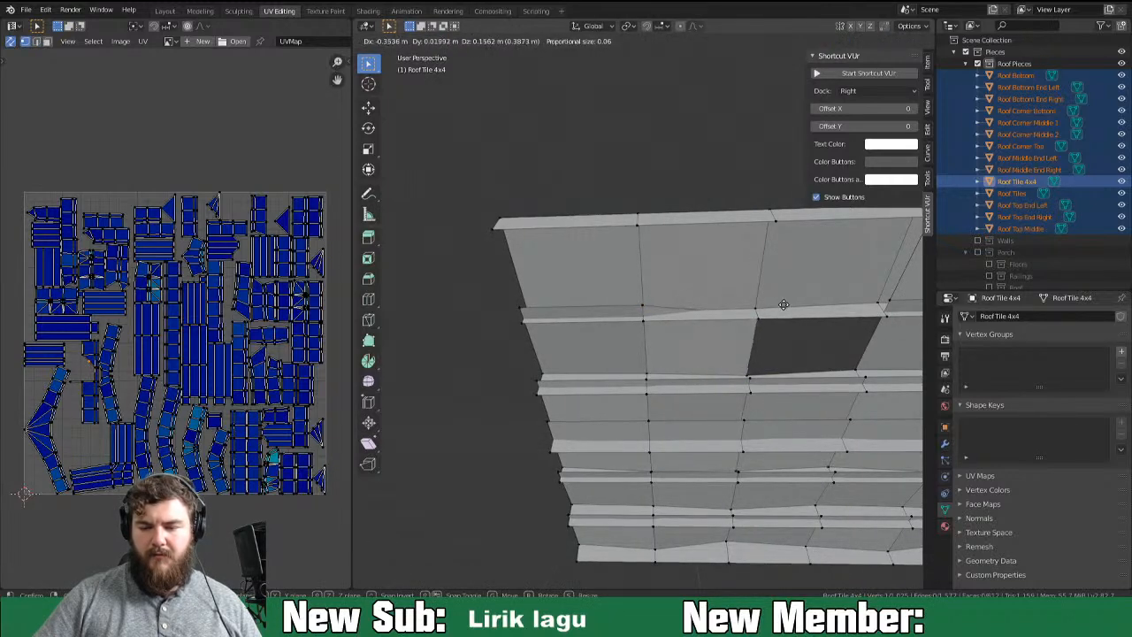
click(778, 325)
middle_drag(778, 326, 637, 265)
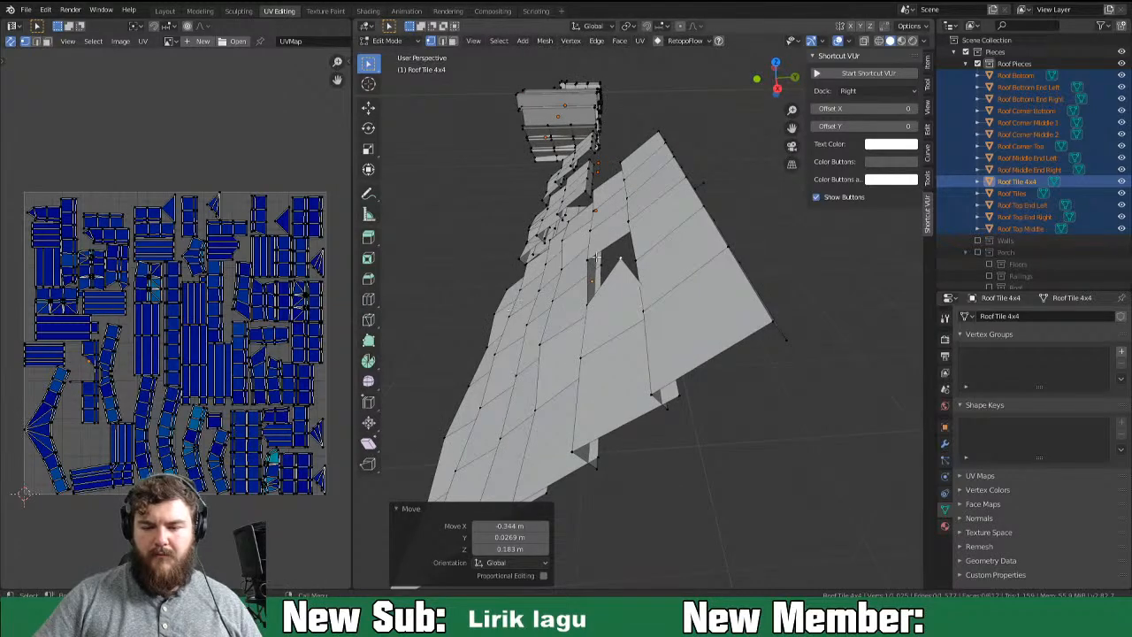
key(g)
click(645, 268)
middle_drag(646, 268, 584, 327)
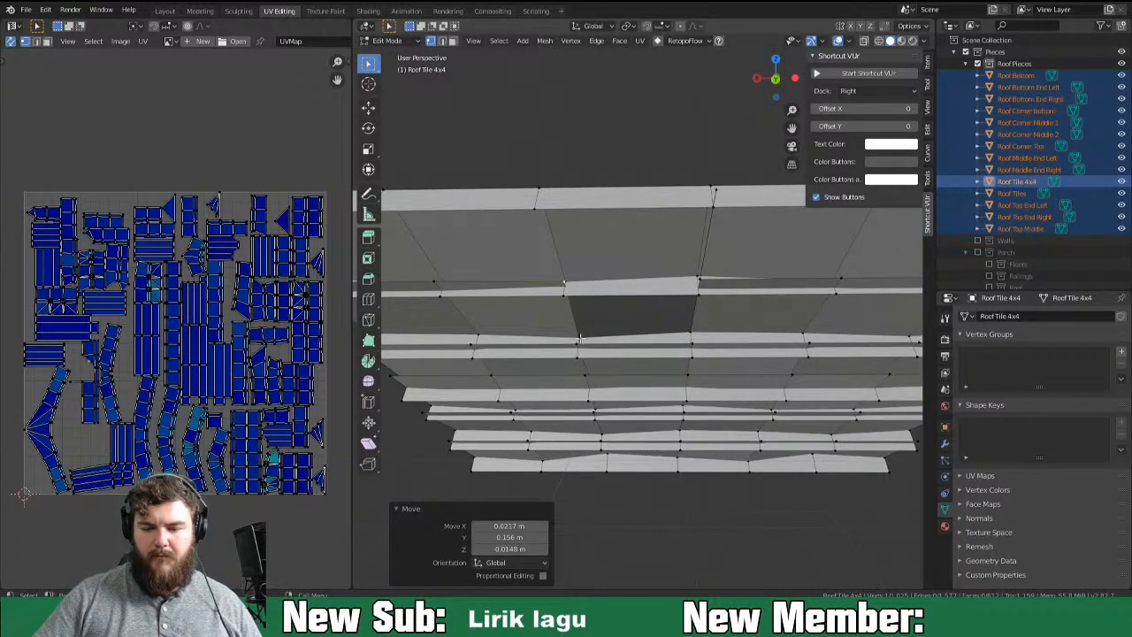
Select the vertices around the remaining one-tile gap in Roof Tile 4x4 and fill it with a face.
click(620, 354)
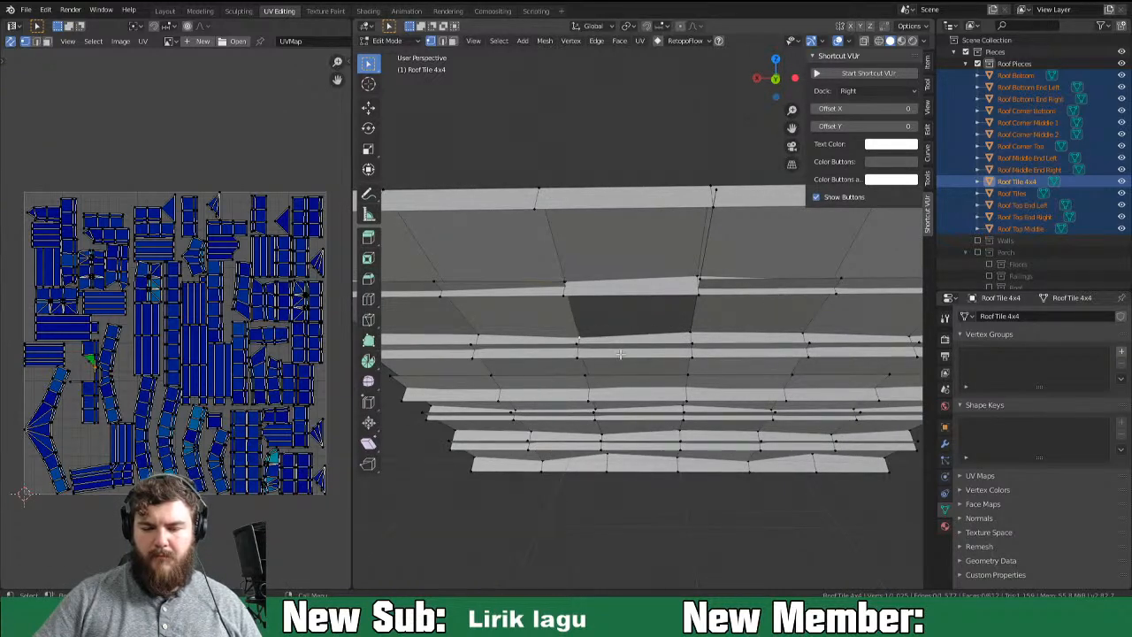
shift+click(701, 332)
middle_drag(701, 332, 758, 368)
scroll(608, 375, down, 4)
scroll(623, 365, up, 5)
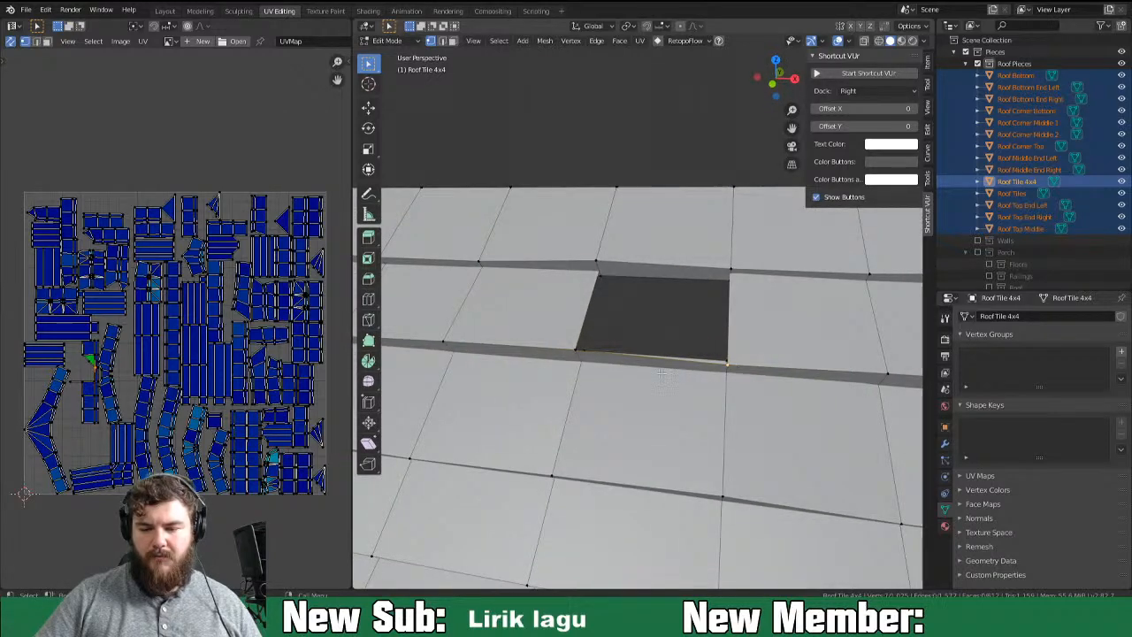
middle_drag(562, 350, 504, 246)
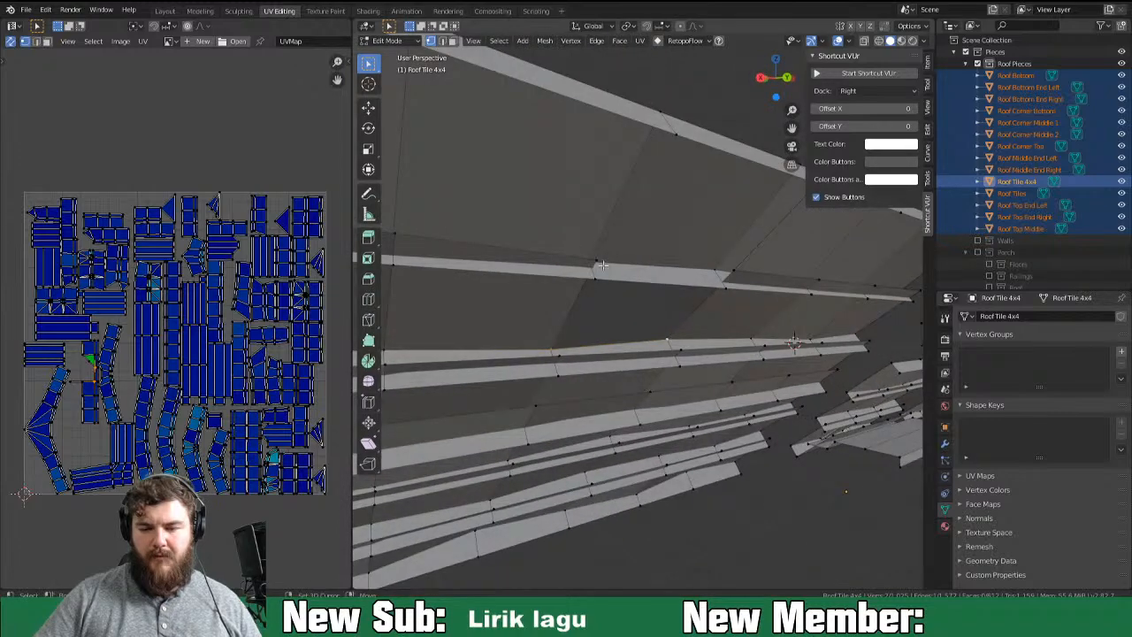
key(f)
Delete the stray vertex left over near the repaired tile row of Roof Tile 4x4.
middle_drag(748, 335, 694, 310)
click(753, 229)
key(x)
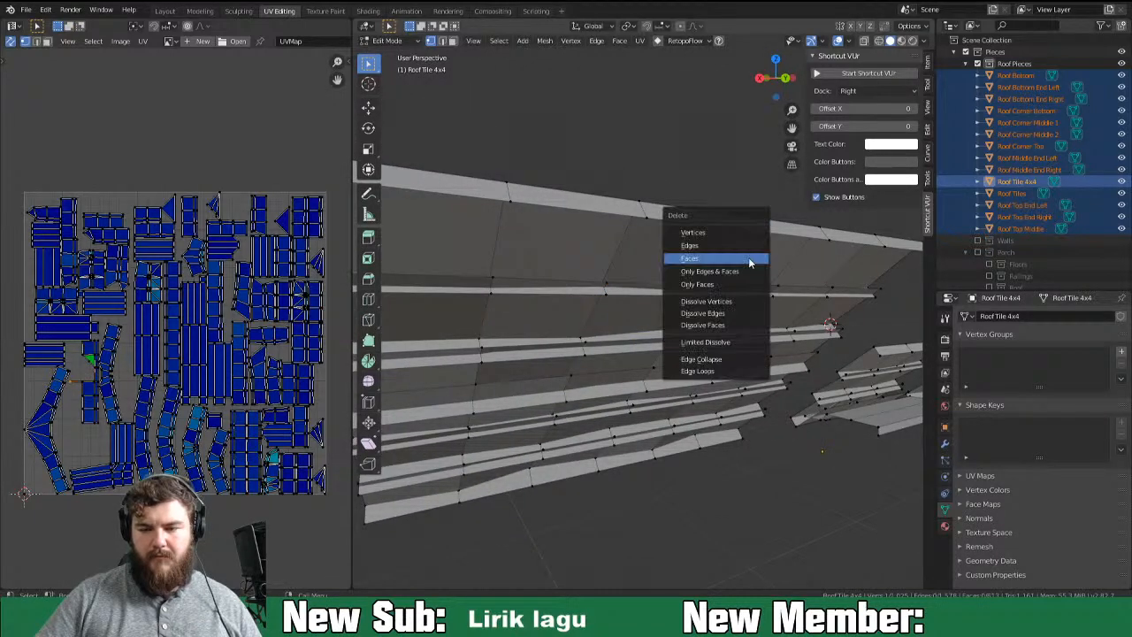
click(745, 231)
middle_drag(739, 264, 752, 380)
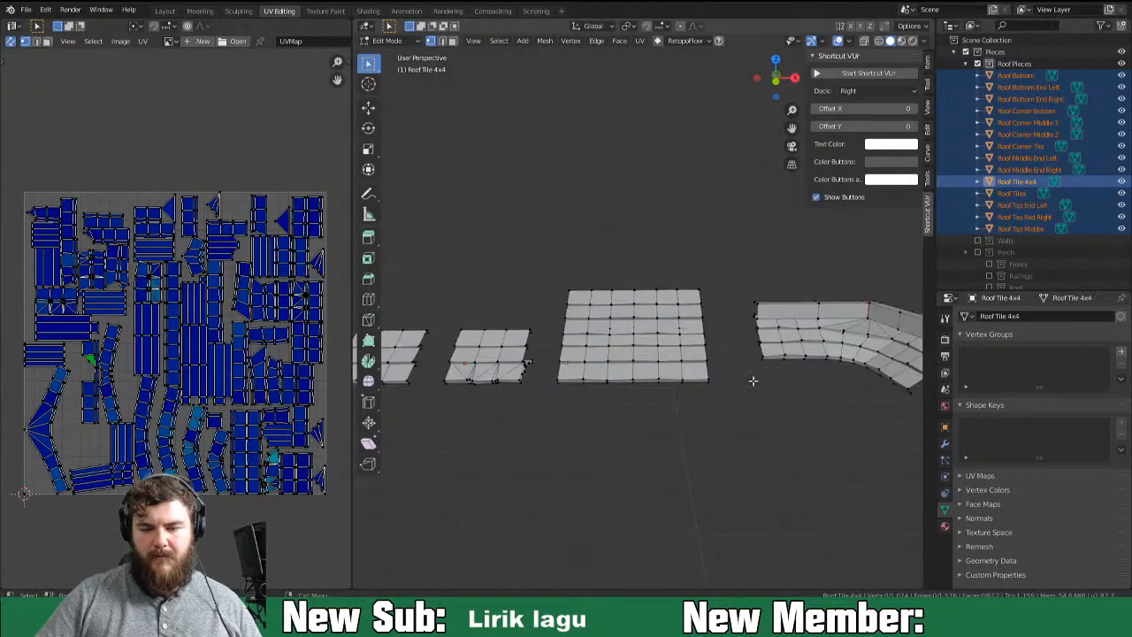
Select all geometry of the roof pieces and unwrap everything together with the Angle Based method.
scroll(752, 381, down, 3)
key(a)
key(u)
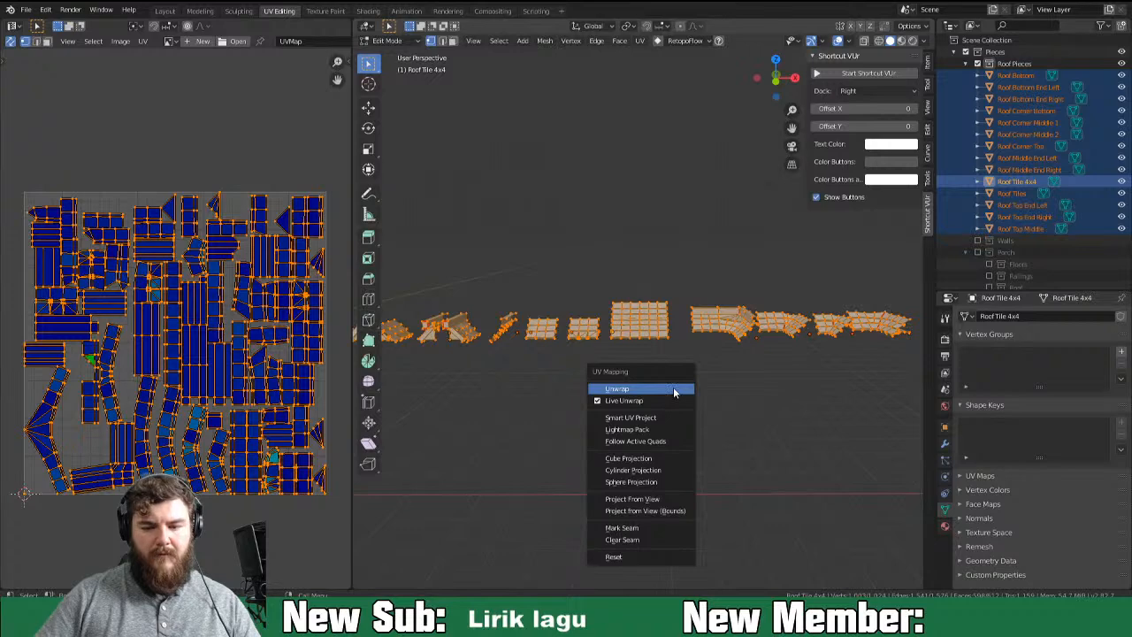
click(674, 387)
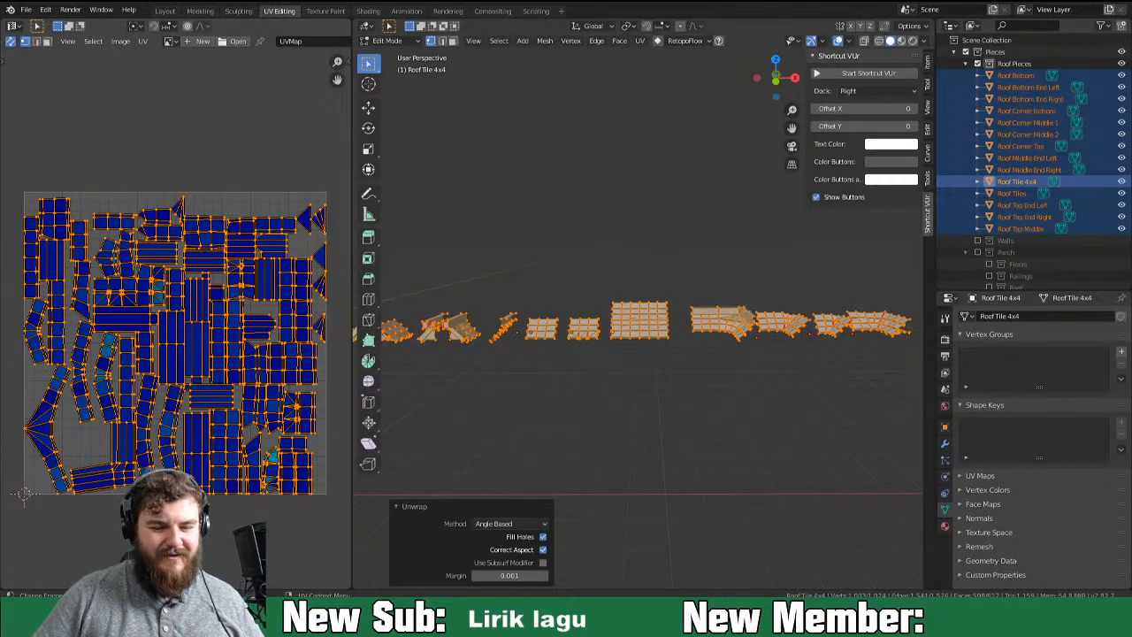
Examine the packed UV islands for stretching and check the roof pieces in the 3D view.
scroll(259, 371, up, 3)
scroll(259, 371, down, 3)
scroll(235, 321, up, 5)
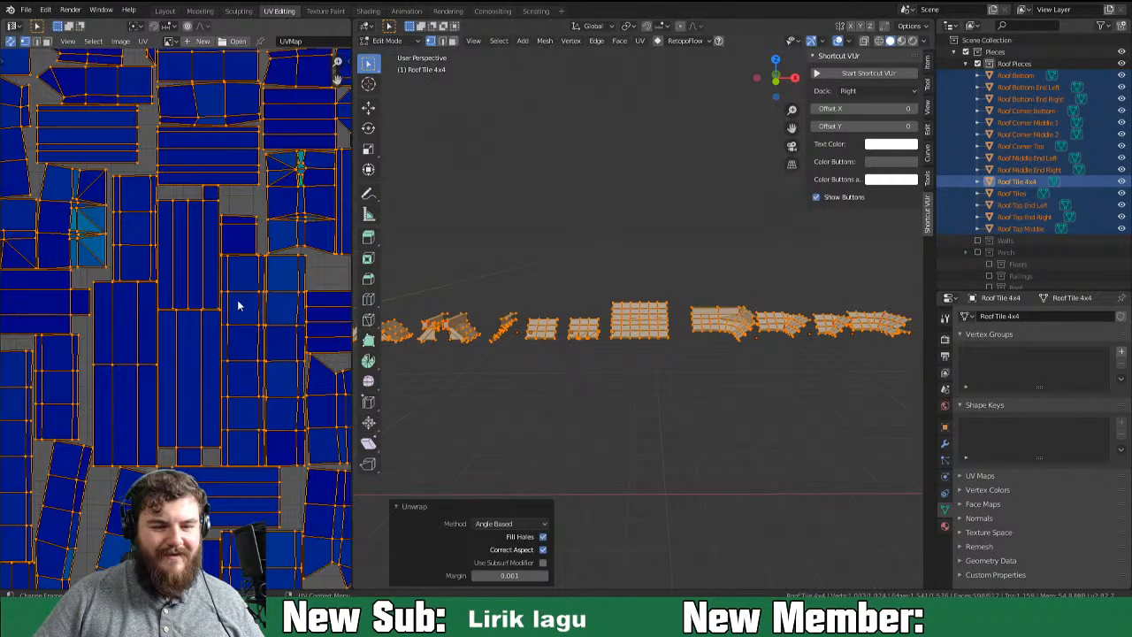
scroll(208, 347, down, 3)
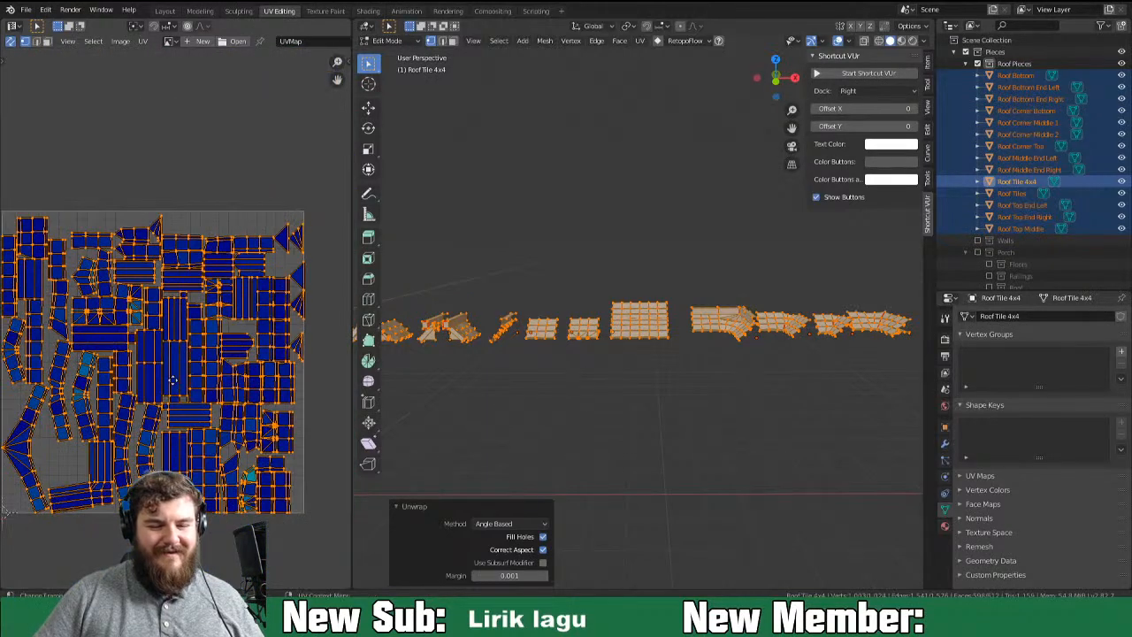
scroll(486, 387, down, 2)
middle_drag(486, 387, 508, 417)
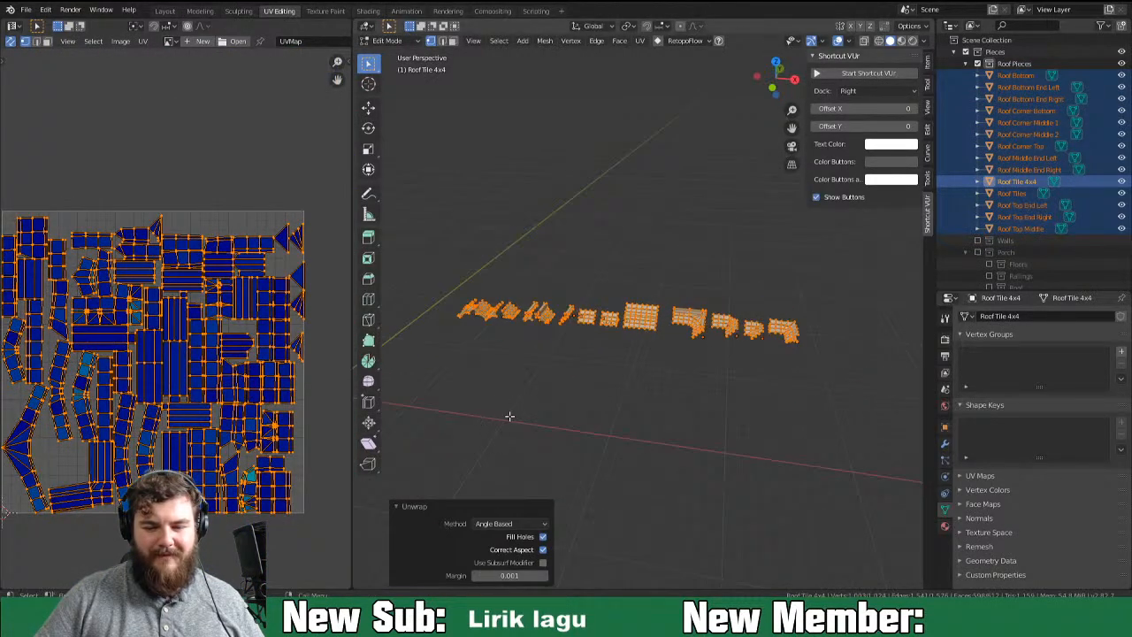
scroll(544, 434, up, 4)
Move all the roof pieces' UV islands about one unit in negative X, outside the UV square.
scroll(217, 352, down, 3)
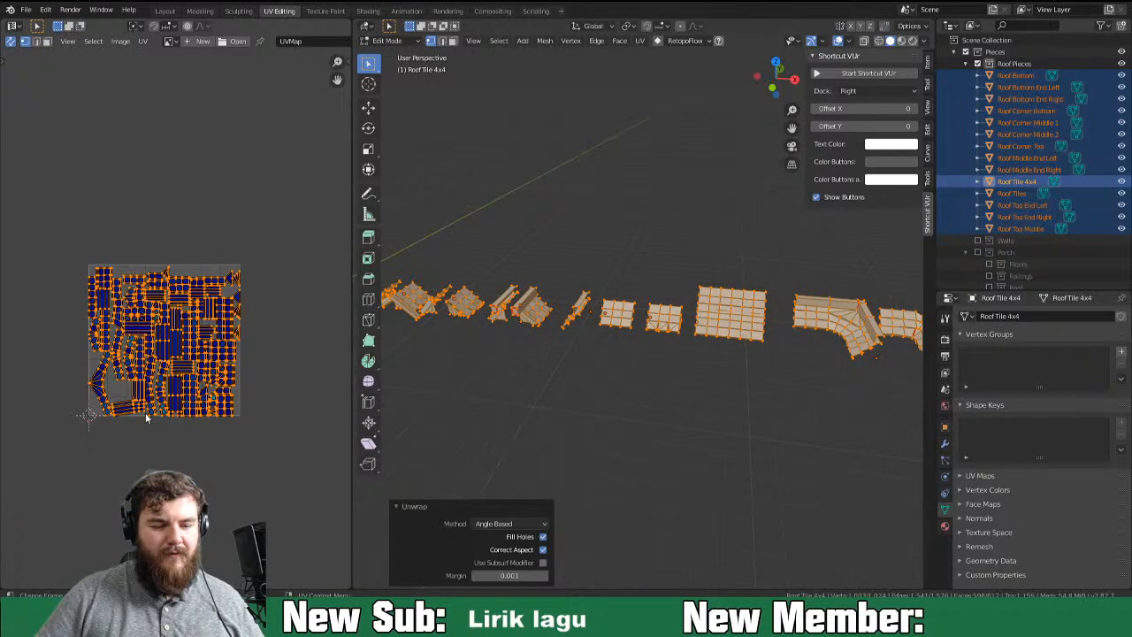
middle_drag(242, 405, 271, 403)
key(g)
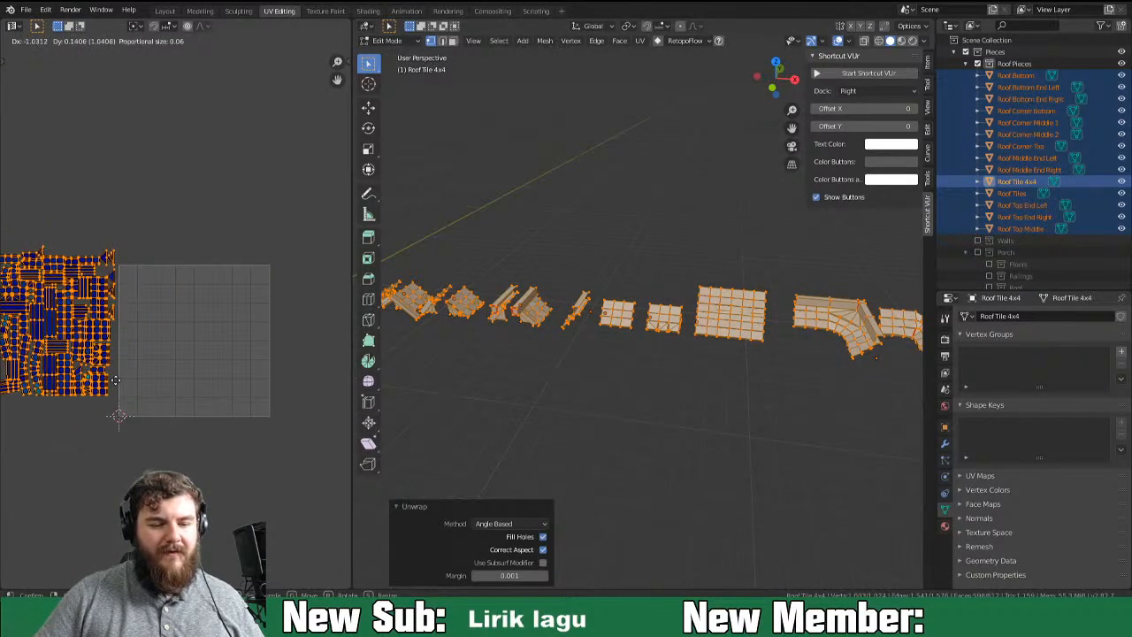
click(105, 396)
middle_drag(195, 420, 304, 404)
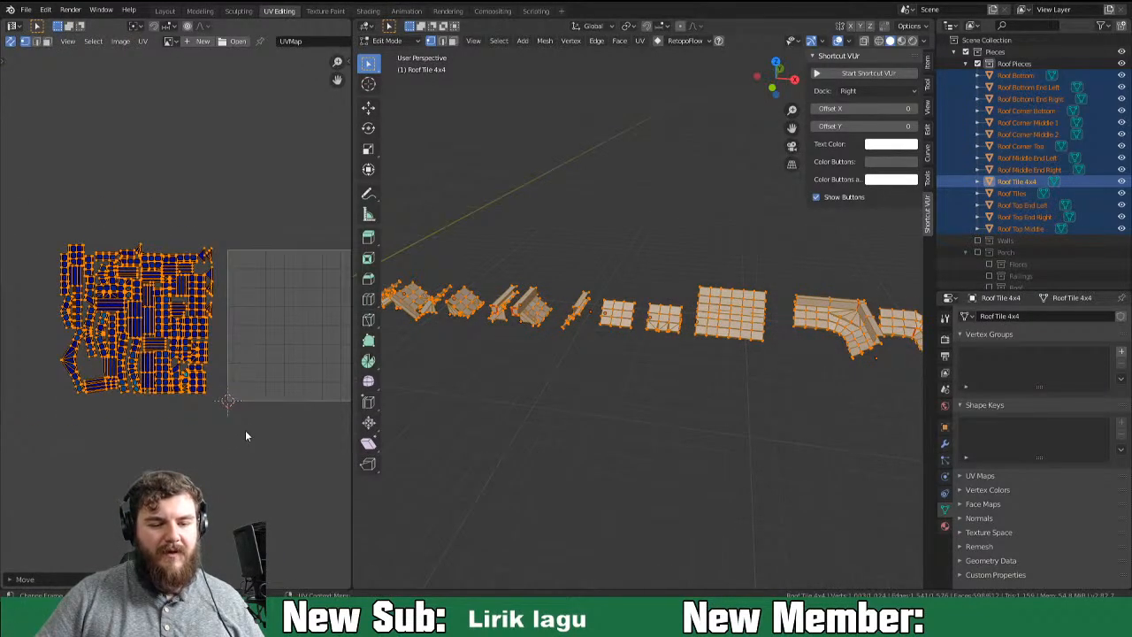